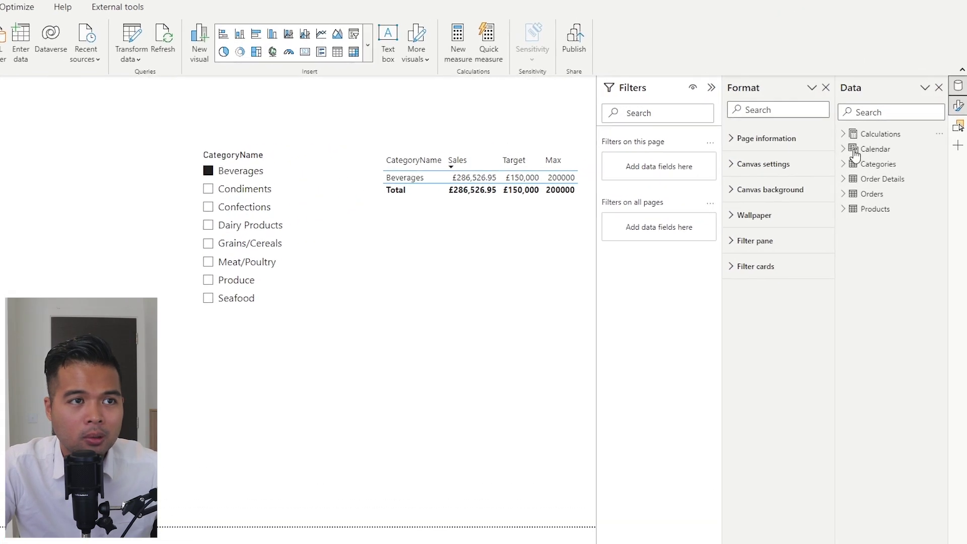
Step: Expand the Calculations table and inspect the formula of the Sales measure
click(843, 134)
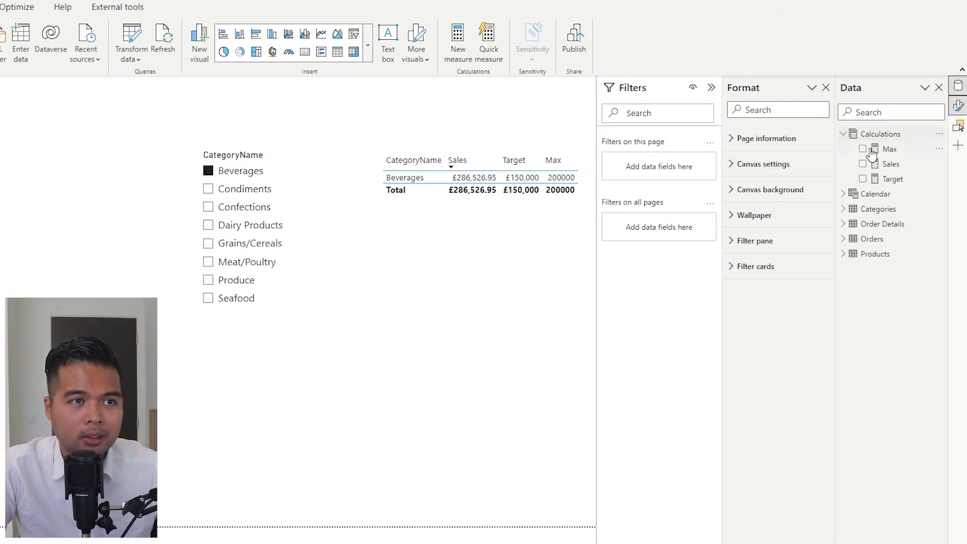
click(898, 171)
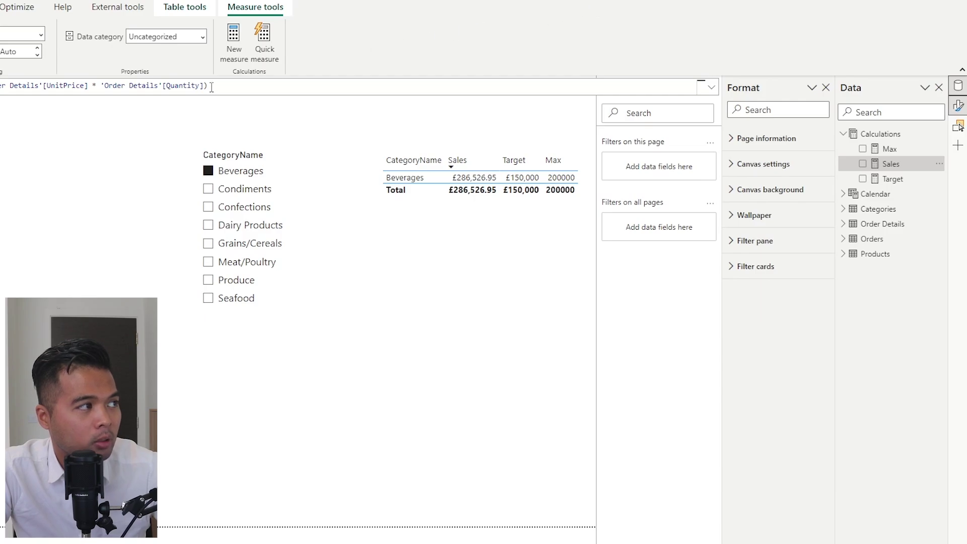
click(491, 249)
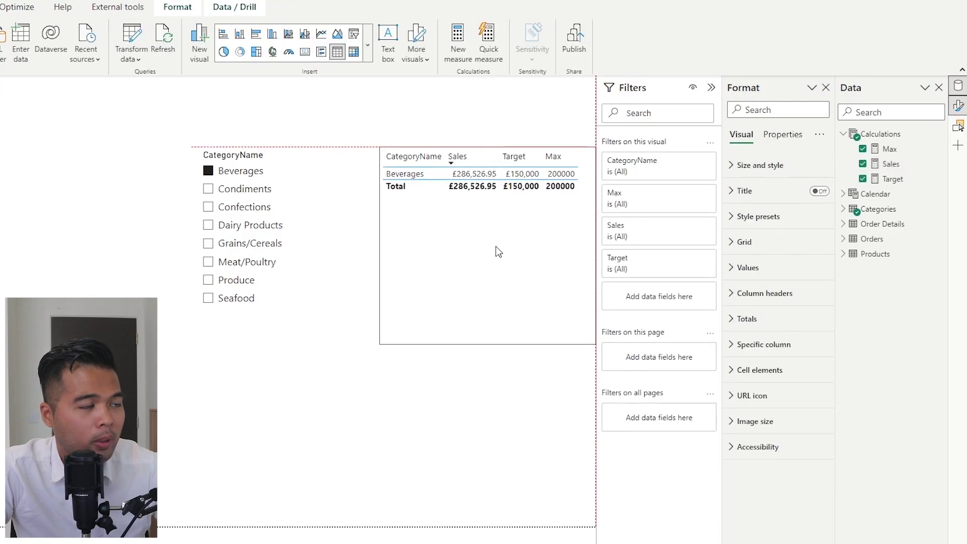
Step: Nudge the summary table away from the CategoryName slicer and clear the slicer's Beverages selection
drag(379, 246, 385, 252)
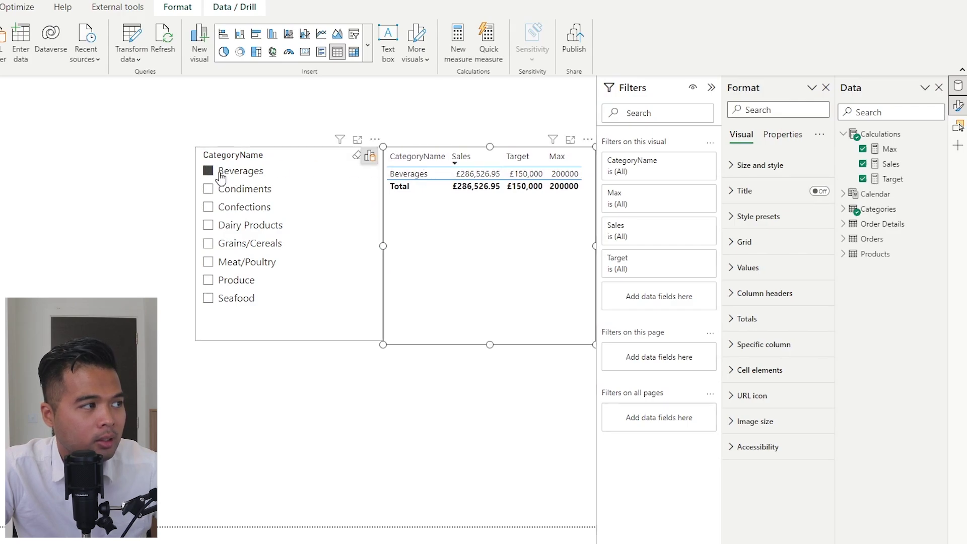
click(272, 174)
click(477, 385)
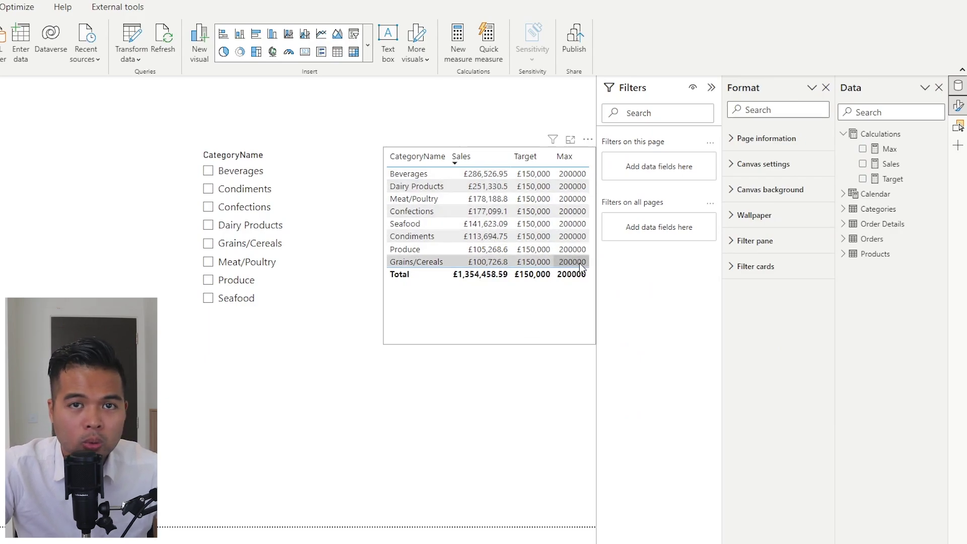
Step: Inspect the Target and Max measures, and view the summary table for Beverages and for Condiments with the CategoryName slicer
click(890, 180)
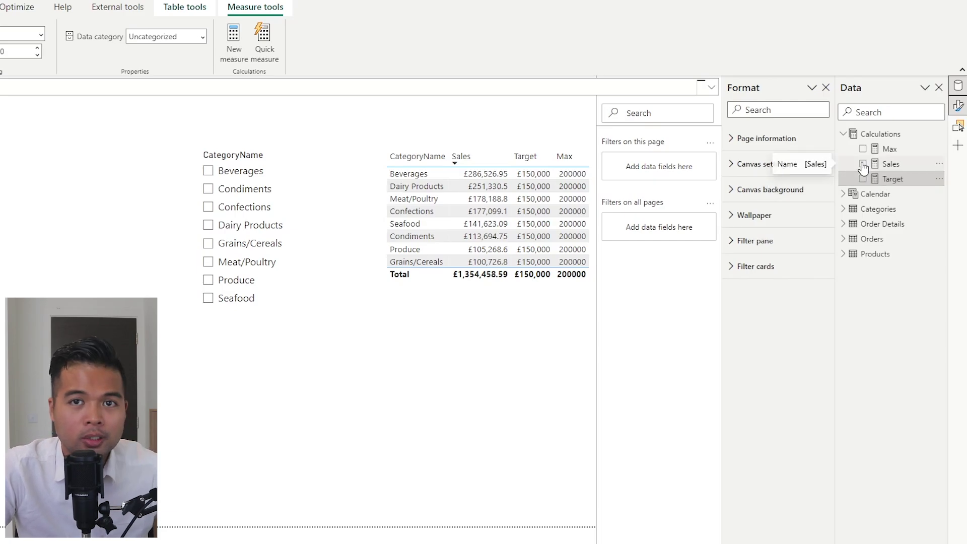
click(880, 151)
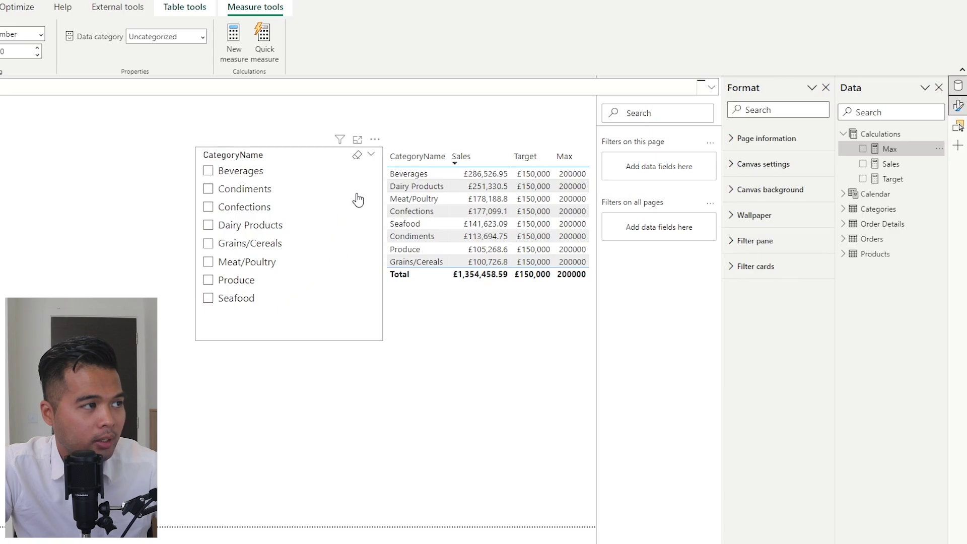
click(246, 173)
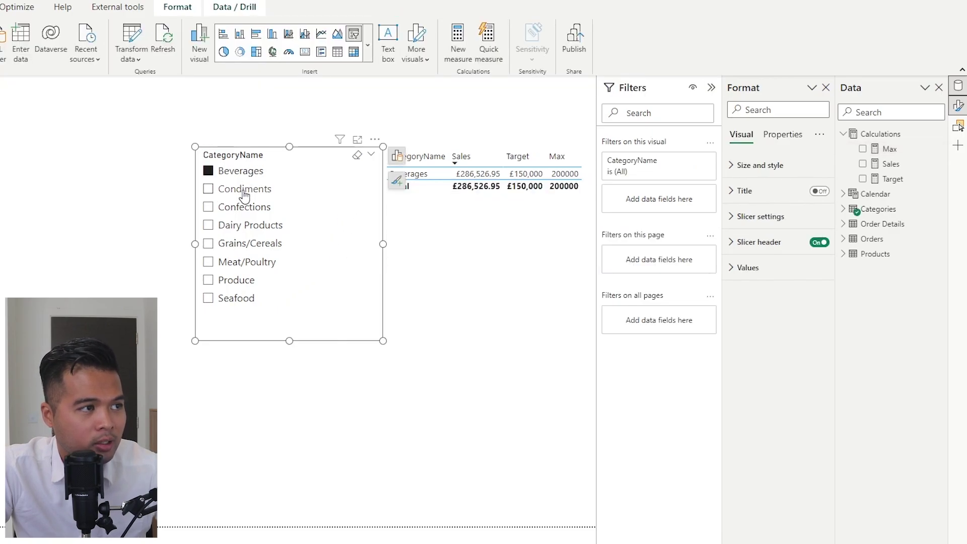
click(244, 190)
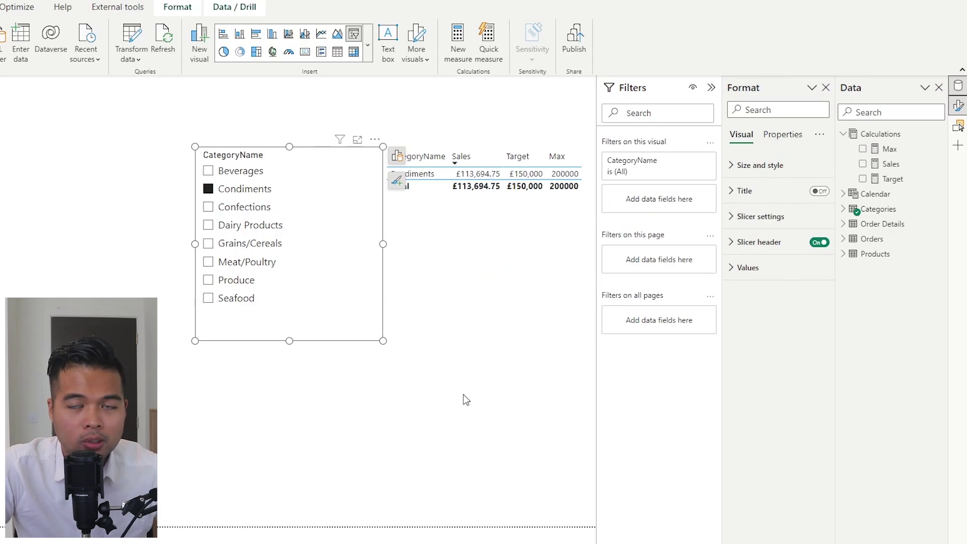
Step: Shorten the summary table and move it and the CategoryName slicer up to the top of the page
click(474, 341)
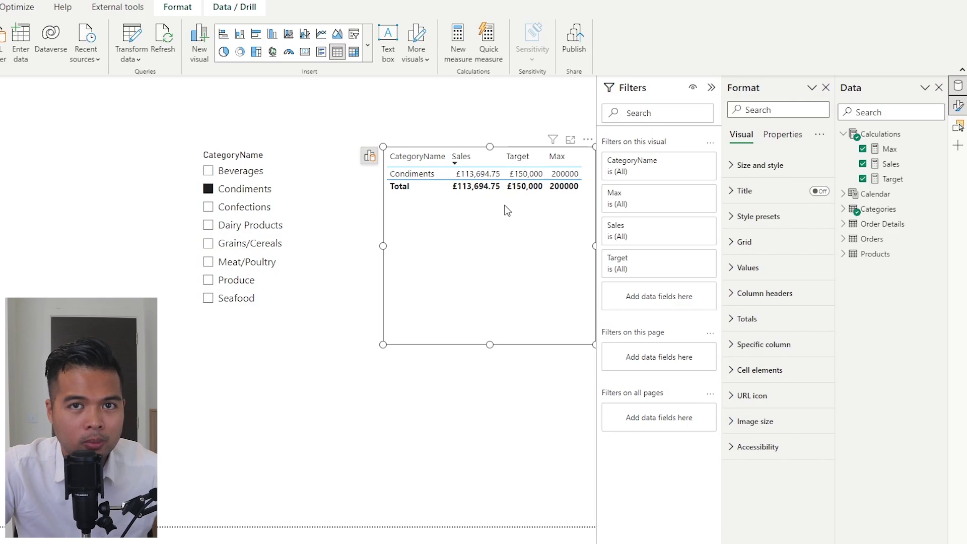
key(ctrl+z)
drag(489, 284, 510, 148)
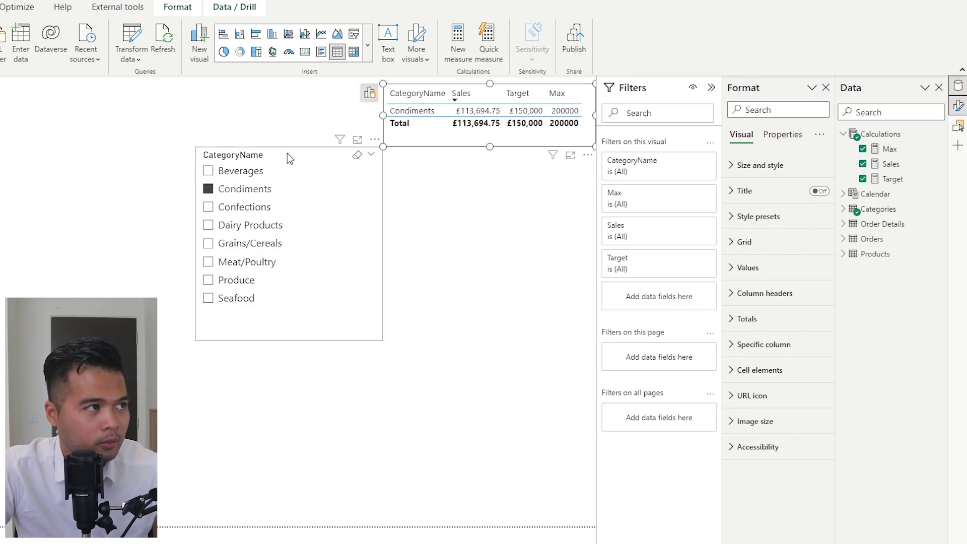
drag(289, 162, 281, 112)
Step: Duplicate the summary table and place the copy directly below the original
click(512, 85)
drag(512, 85, 515, 95)
key(ctrl+c)
key(ctrl+v)
drag(526, 145, 521, 235)
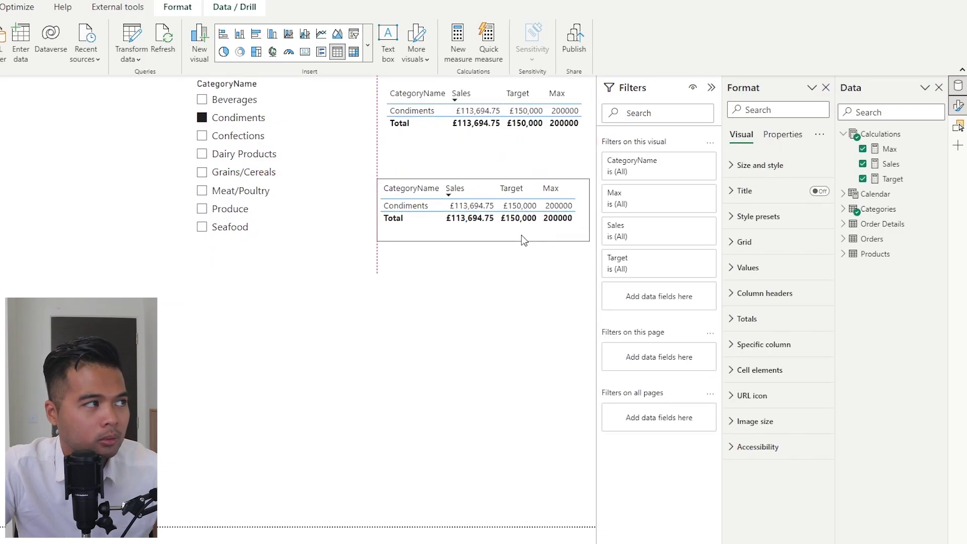
Step: Convert the copied table into a gauge visual, make it taller and shift it slightly up beneath the table
click(289, 53)
drag(481, 242, 487, 345)
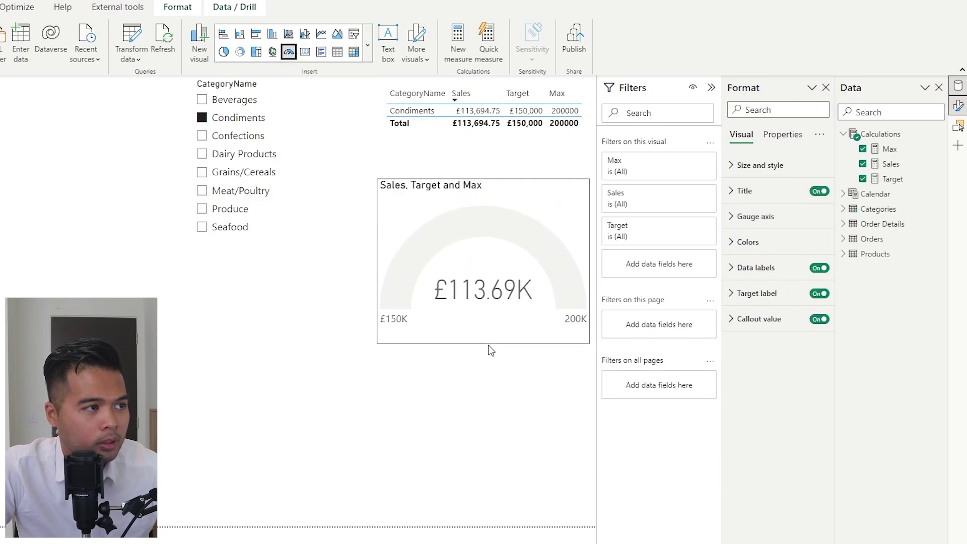
drag(467, 214, 454, 194)
Step: Reassign the gauge's Target field from Minimum value to Target value and deselect the visual
click(351, 187)
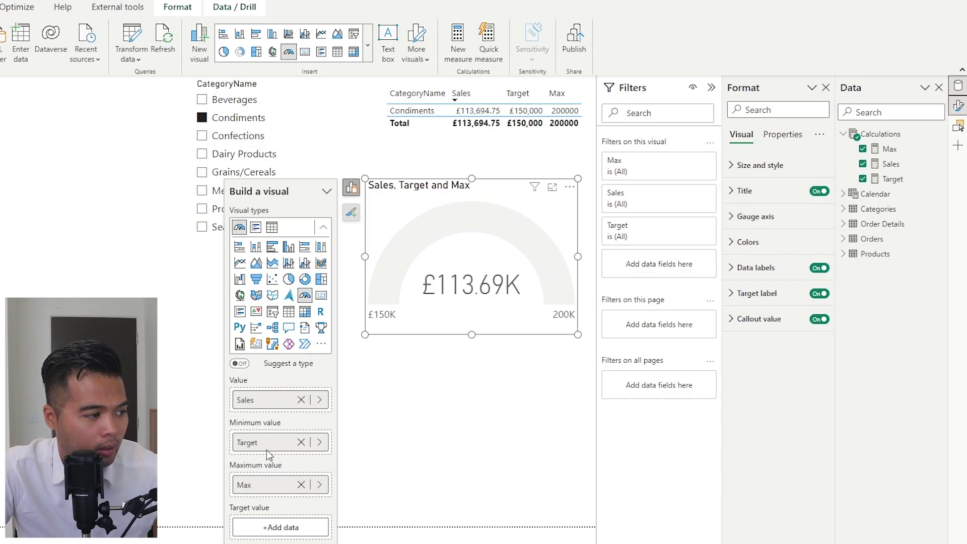
drag(264, 444, 285, 528)
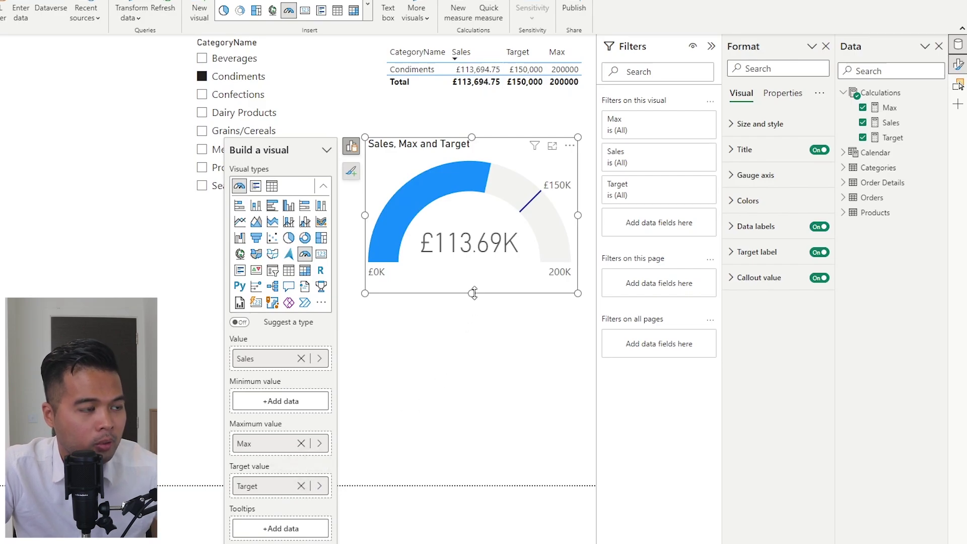
key(Escape)
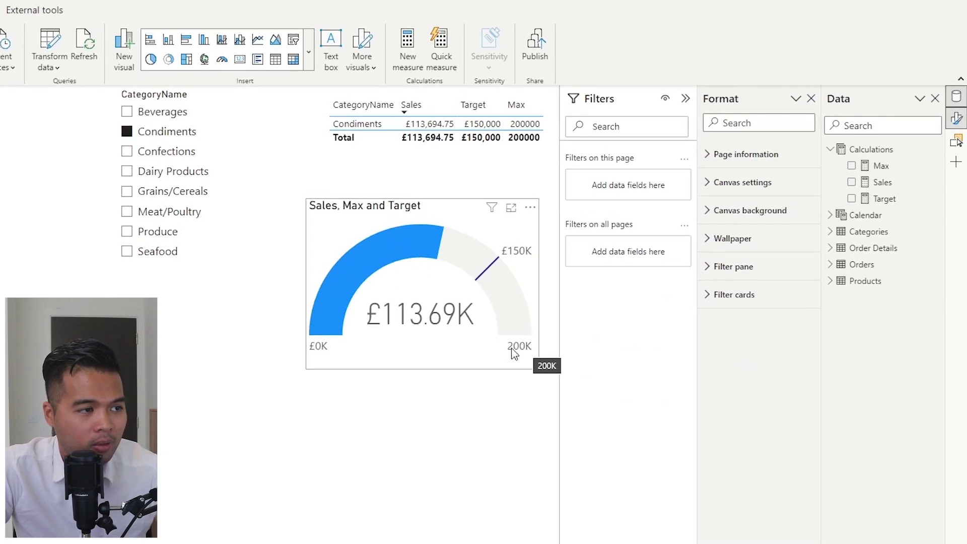
Step: Filter the report by Confections and narrow the CategoryName slicer so it no longer overlaps the gauge
mouse_move(464, 323)
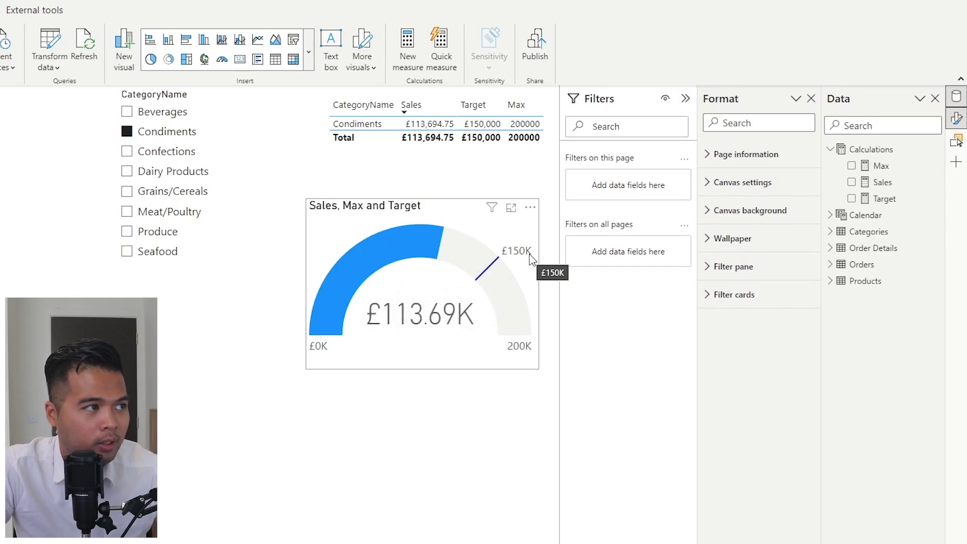
click(173, 154)
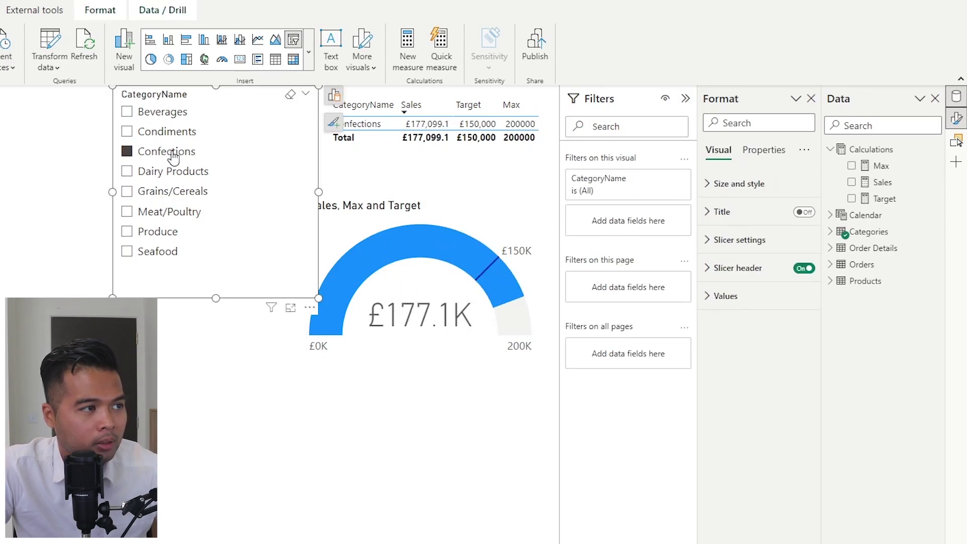
drag(317, 193, 250, 198)
Step: Check the gauge for Dairy Products, Grains/Cereals, Meat/Poultry, Produce and Seafood one after another
click(191, 173)
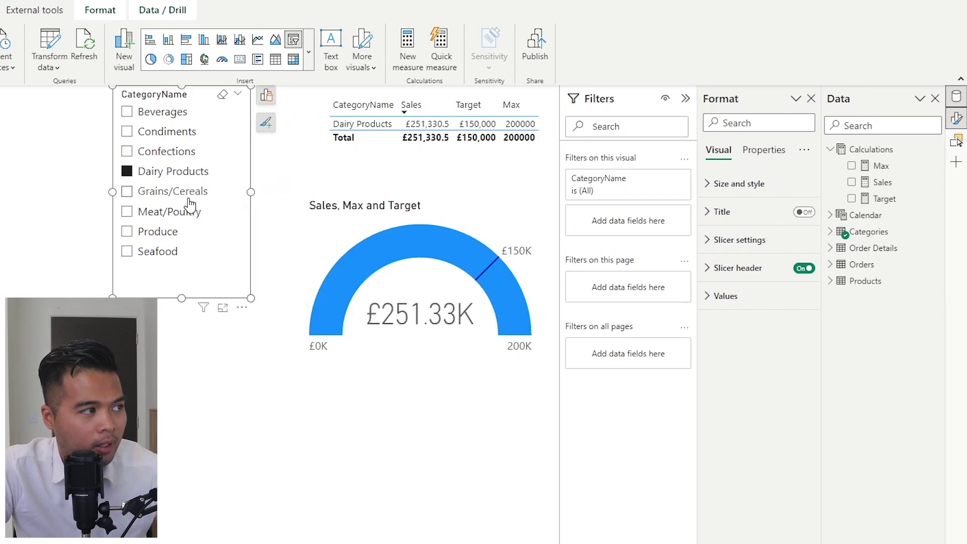
click(191, 196)
click(185, 212)
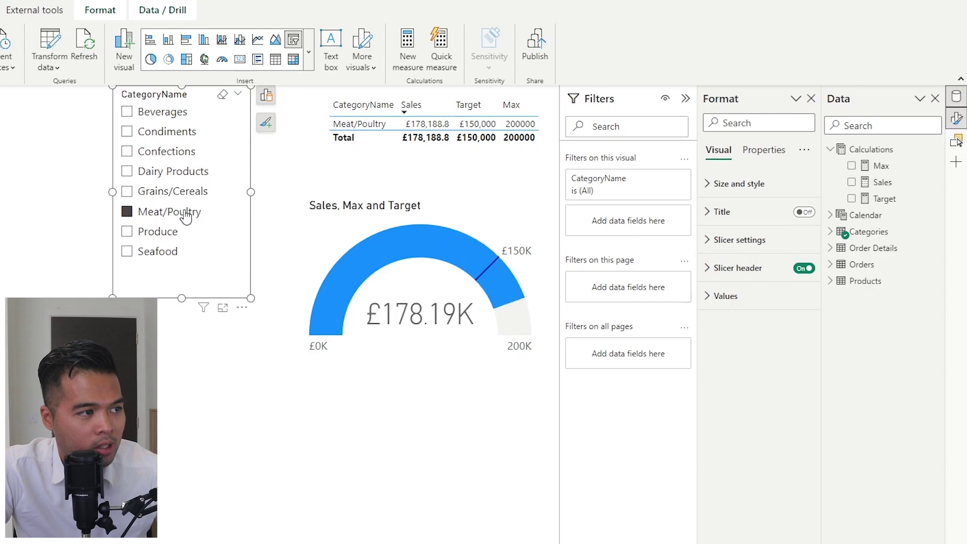
click(167, 233)
click(163, 254)
Step: Move the gauge up closer beneath the summary table and deselect it
click(353, 211)
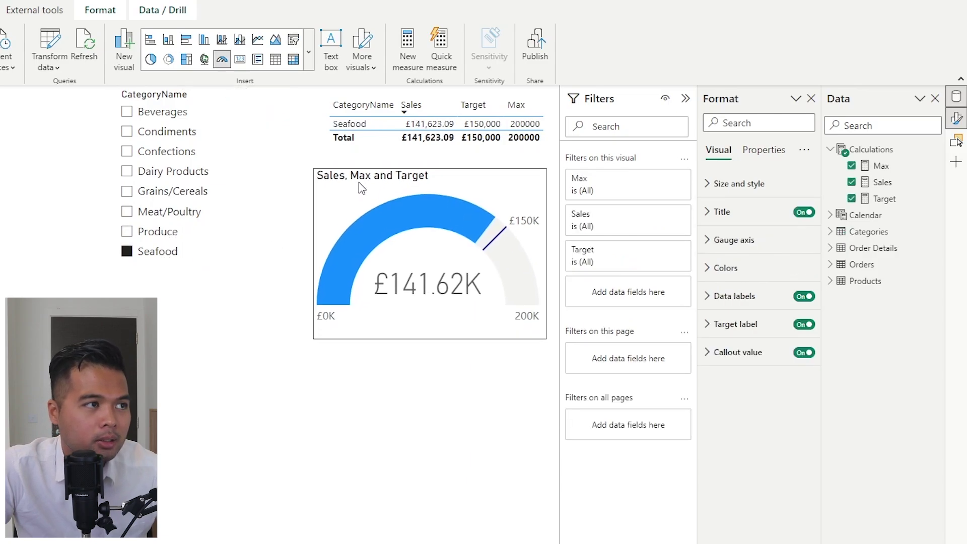
mouse_move(420, 197)
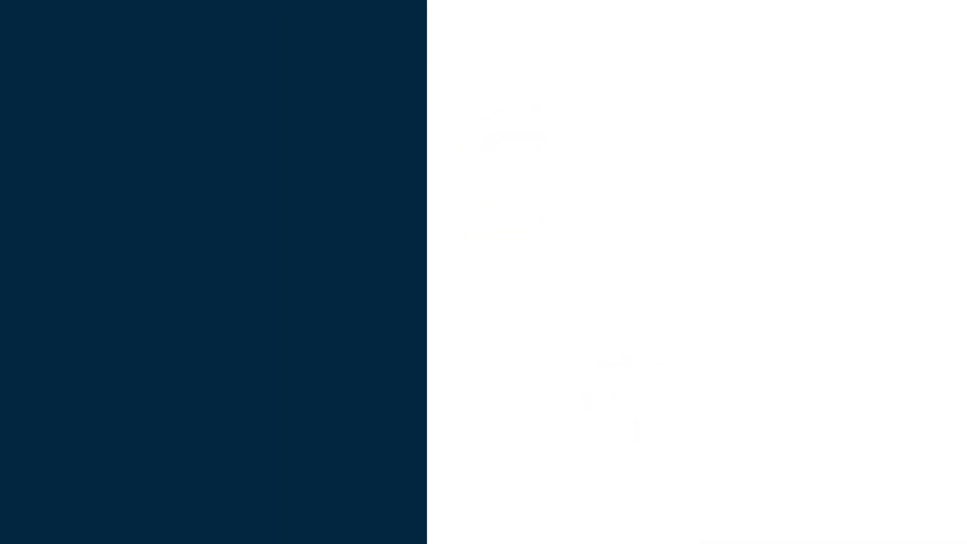
key(alt)
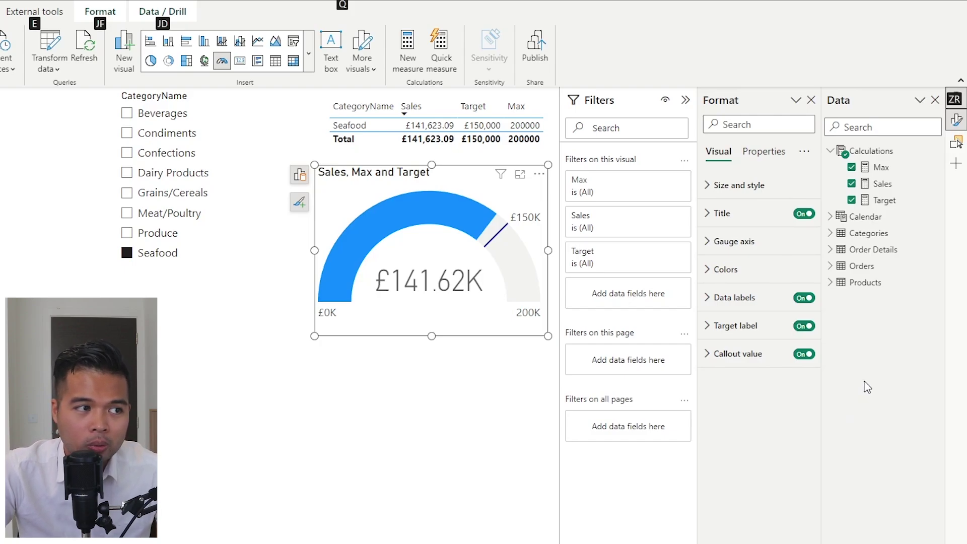
click(514, 360)
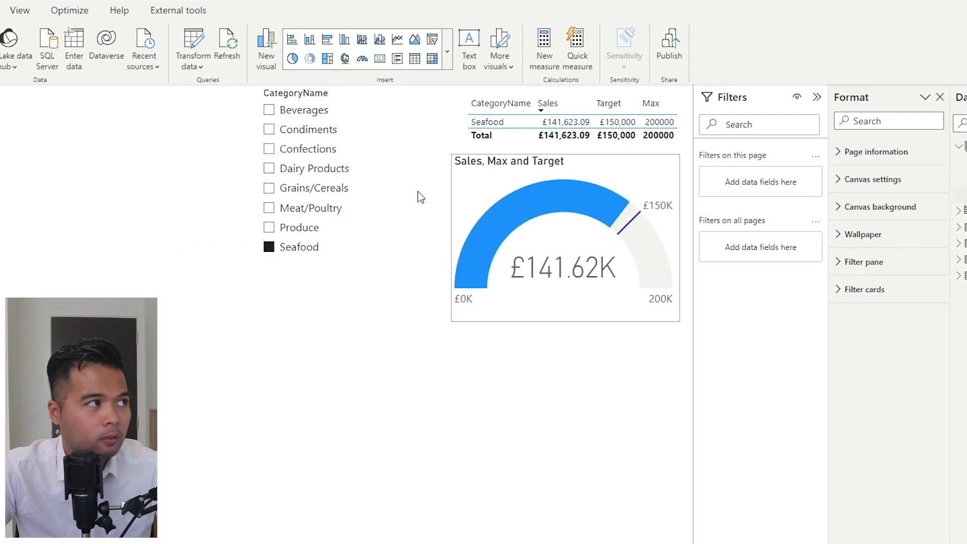
Step: Create a calculated table with the formula Progress Bar = GENERATESERIES(0, 100, 1)
click(105, 10)
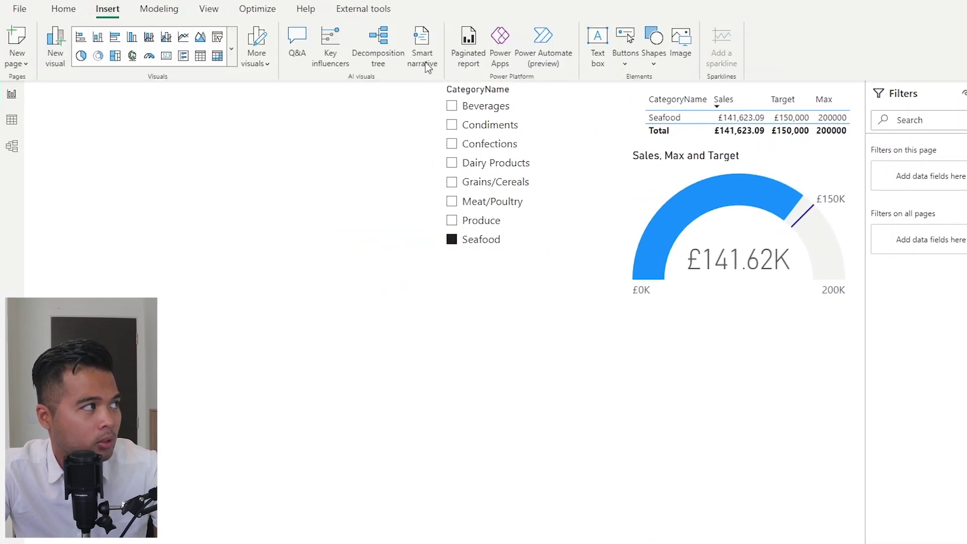
click(174, 9)
click(166, 48)
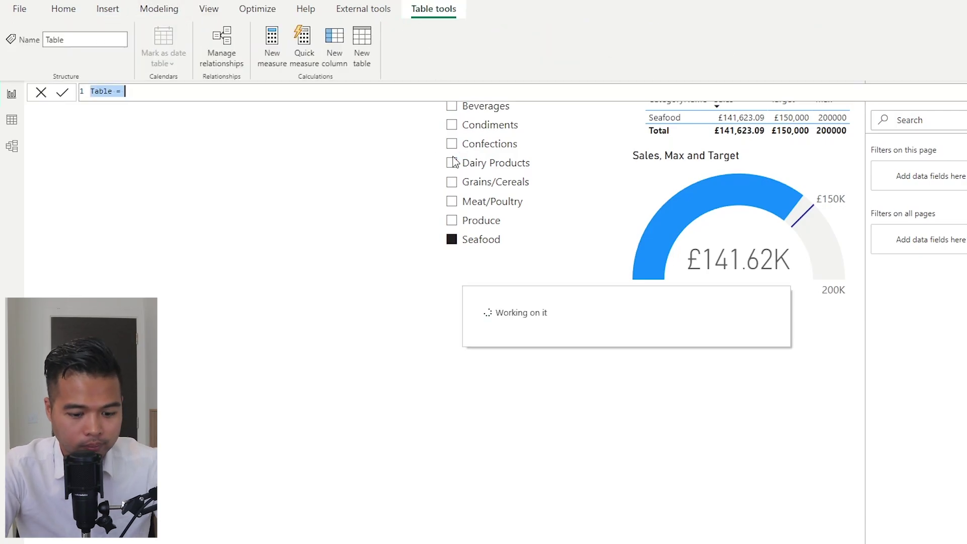
text(Progress Bar = GENERATE)
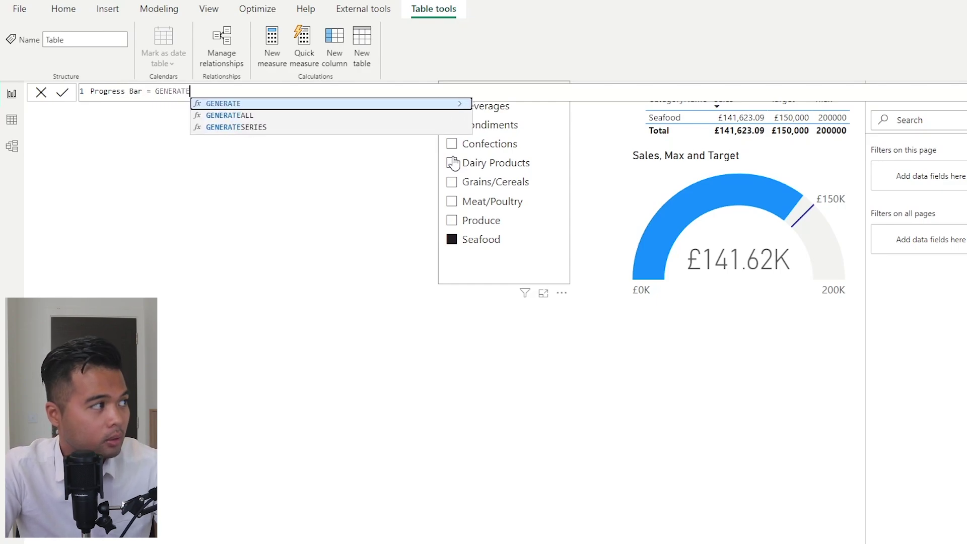
key(Down)
key(Down)
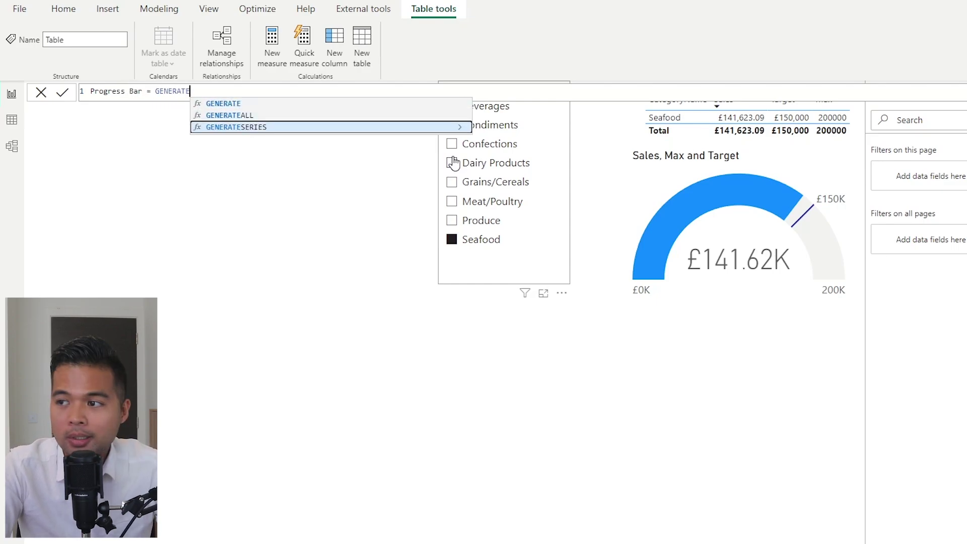
key(Tab)
text(0, 1)
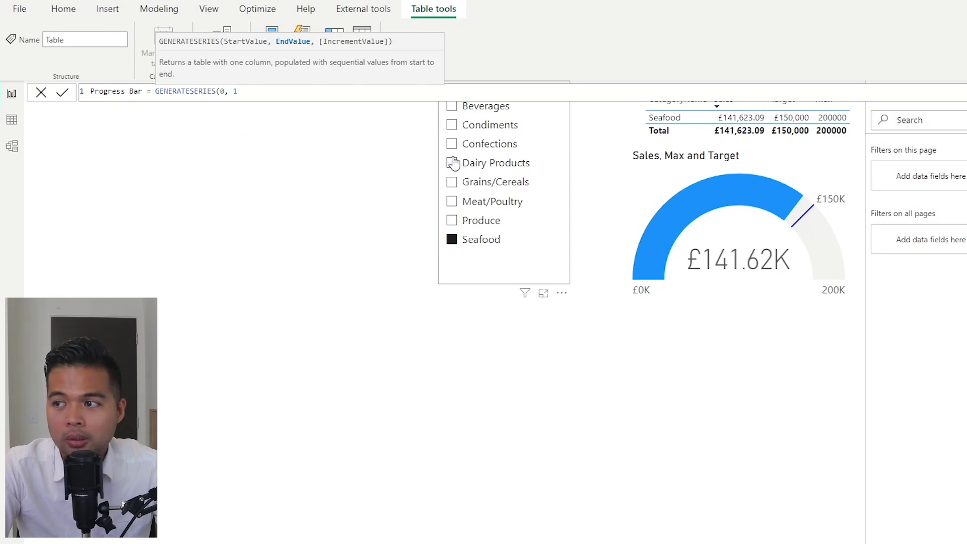
text(00, )
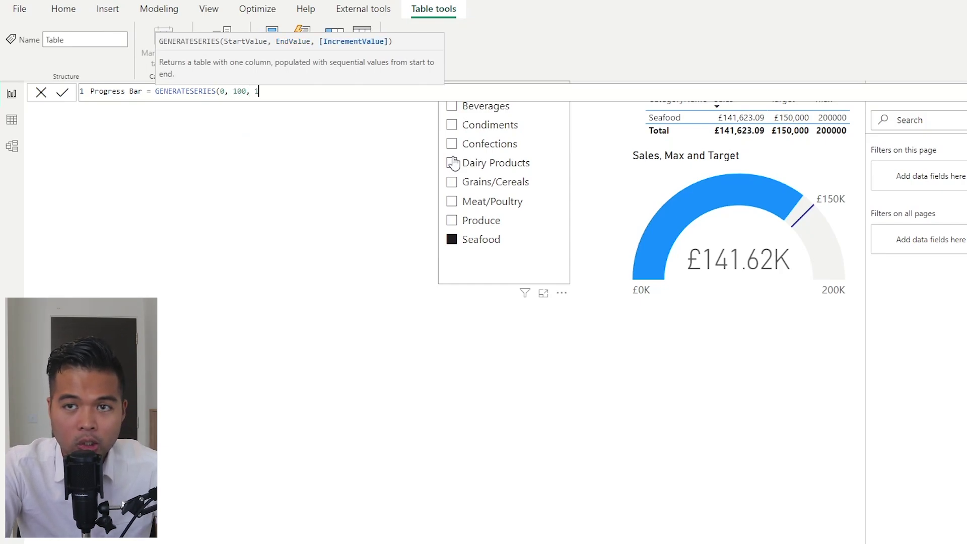
text(1))
key(Return)
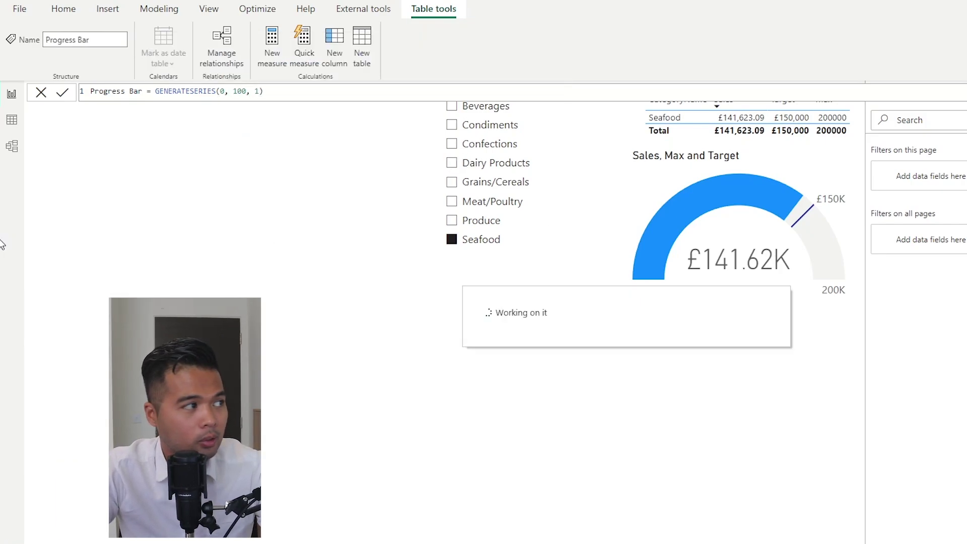
Step: Open the table view and examine the rows of the Progress Bar table from first to last
click(11, 120)
scroll(95, 193, down, 20)
scroll(82, 245, up, 20)
scroll(48, 97, down, 20)
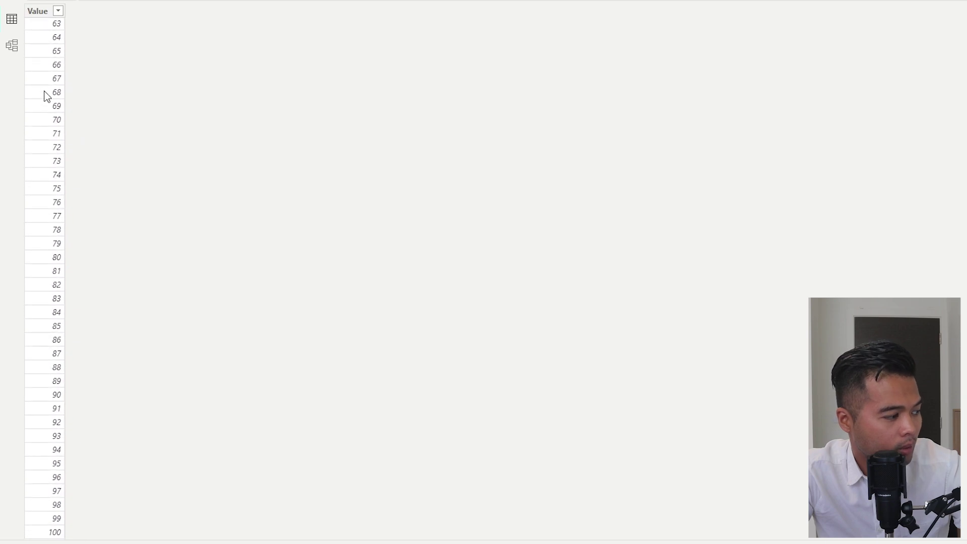
Step: Set the start value of the Progress Bar table's series to 1, giving GENERATESERIES(1, 100, 1), and review its rows
click(869, 201)
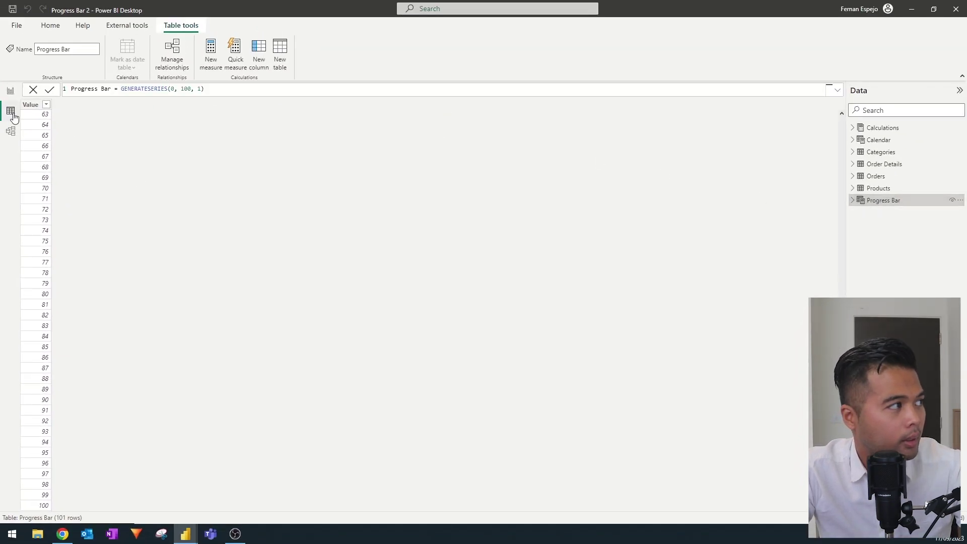
double_click(173, 89)
text(1)
key(Return)
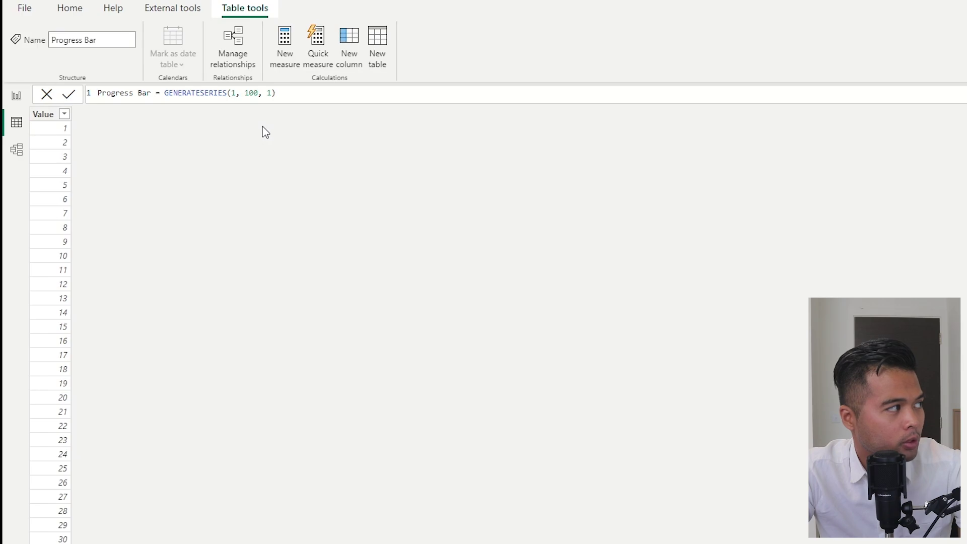
scroll(65, 320, down, 20)
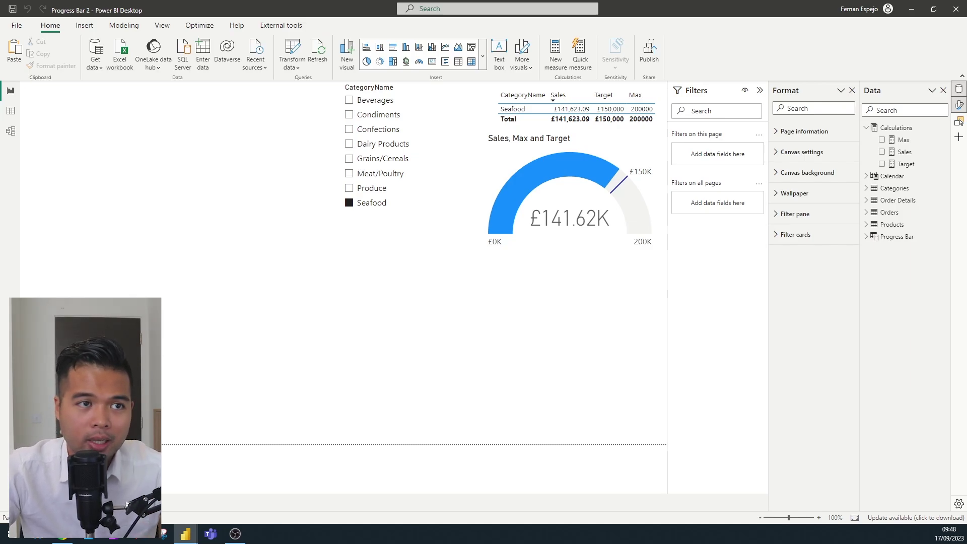
Step: Create a measure in the Calculations table with the formula Static = 1
right_click(891, 127)
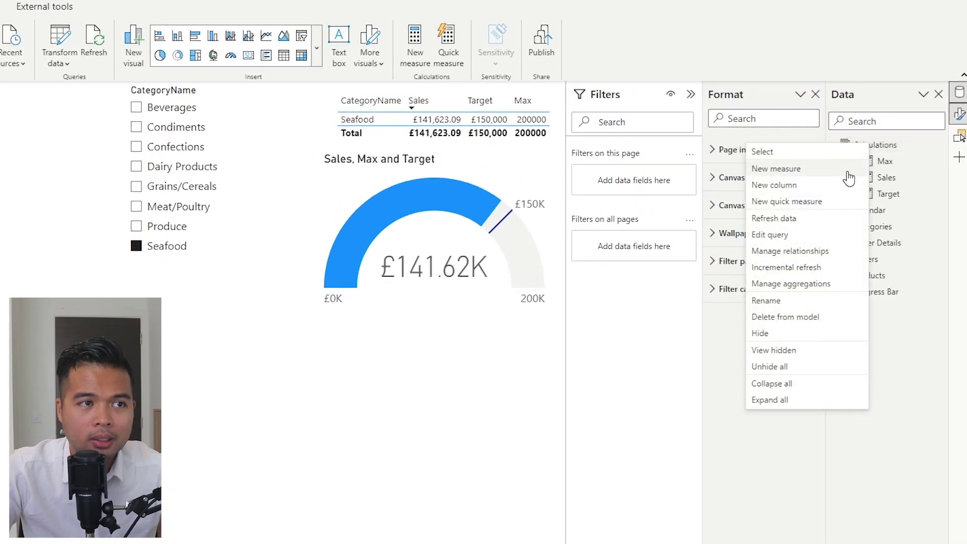
click(848, 171)
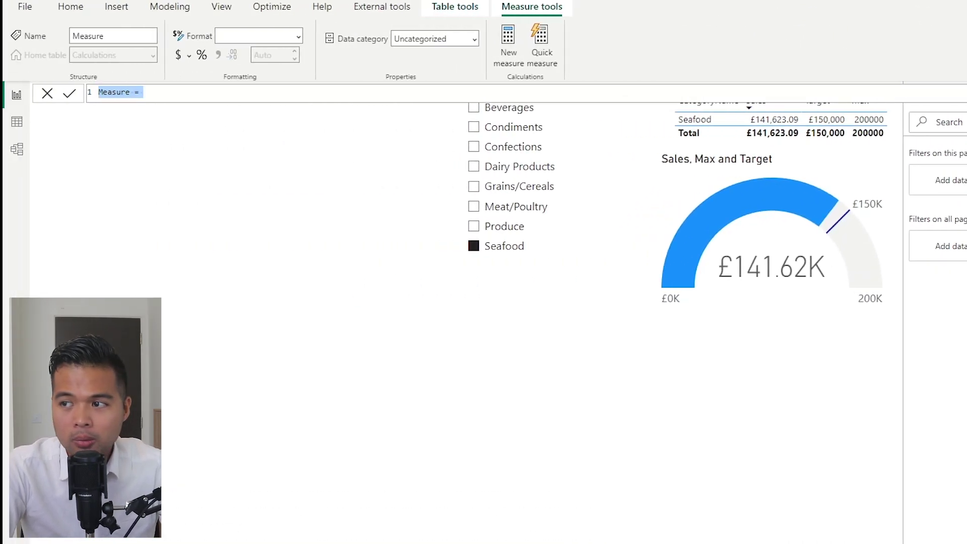
text(Static = 1)
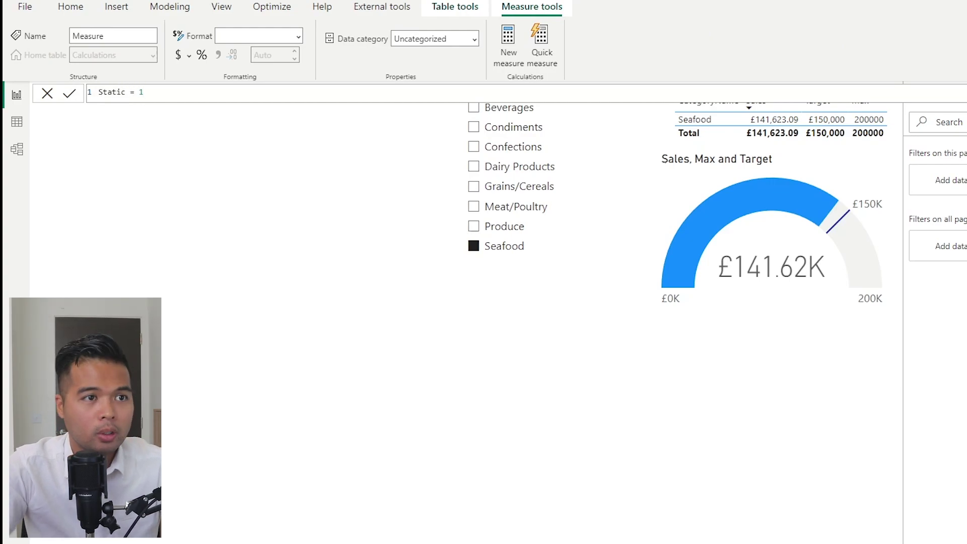
key(Return)
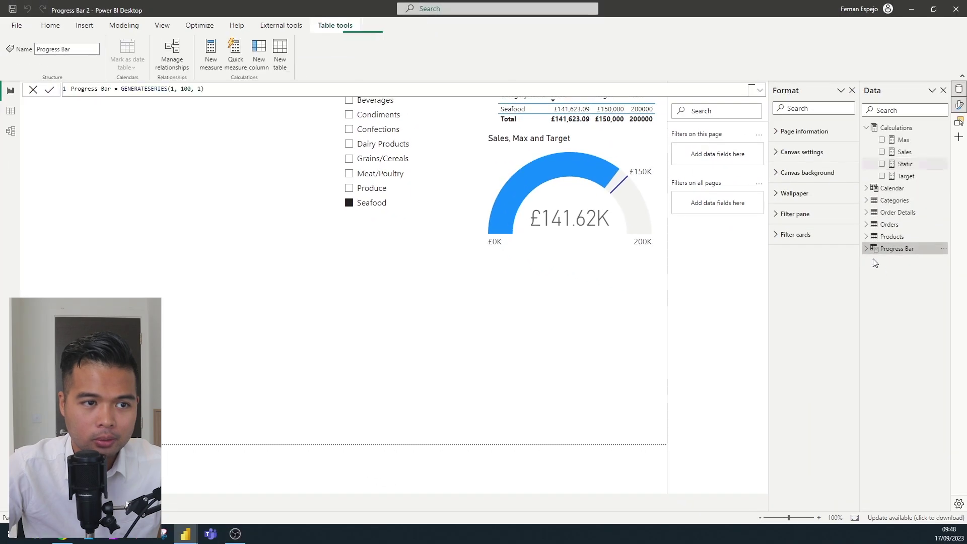
Step: Add a visual of the Progress Bar table's Value field beneath the gauge, widen it and change it to a line chart
click(867, 249)
drag(899, 261, 566, 337)
drag(486, 333, 337, 333)
click(199, 366)
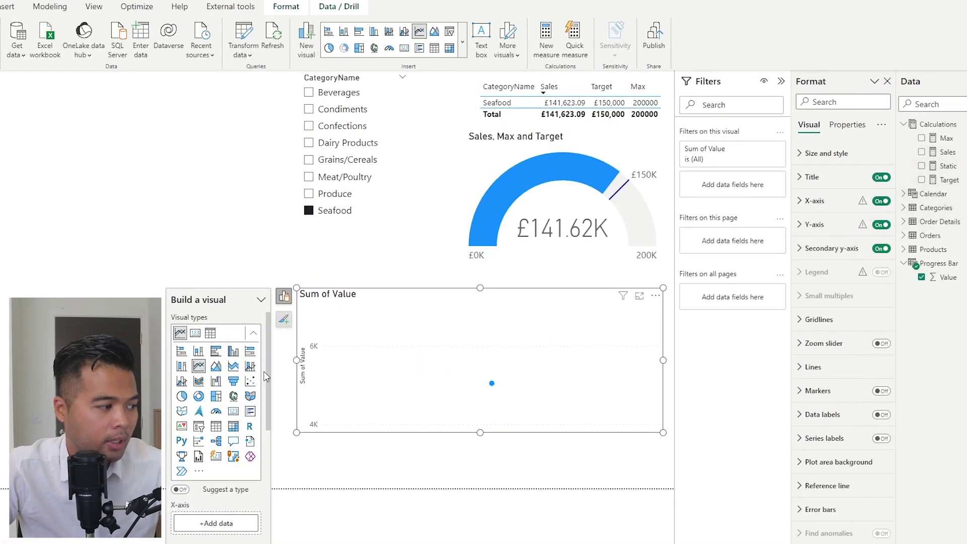
Step: Put the Value field on the line chart's X-axis and the Static measure on its Y-axis, and check the plotted points
scroll(224, 424, down, 3)
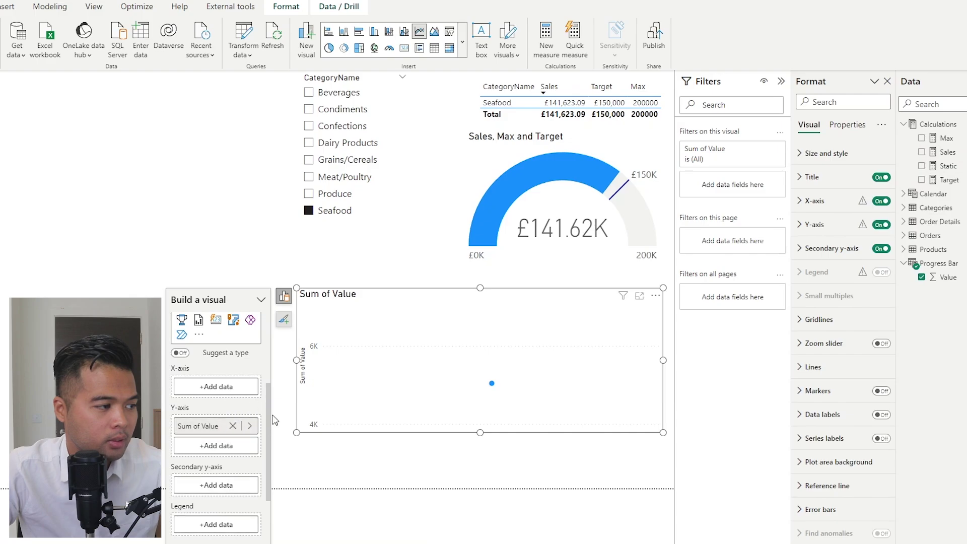
drag(246, 428, 210, 393)
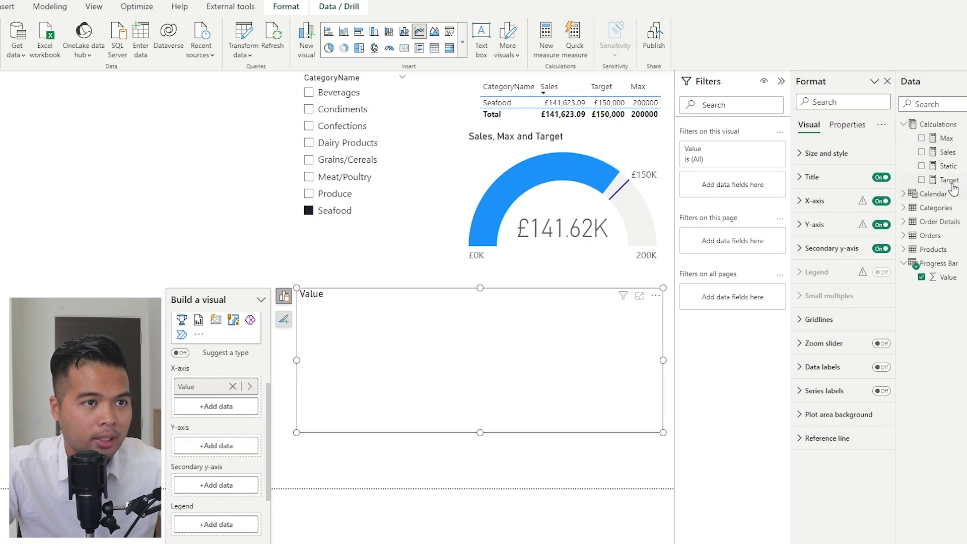
drag(954, 165, 216, 445)
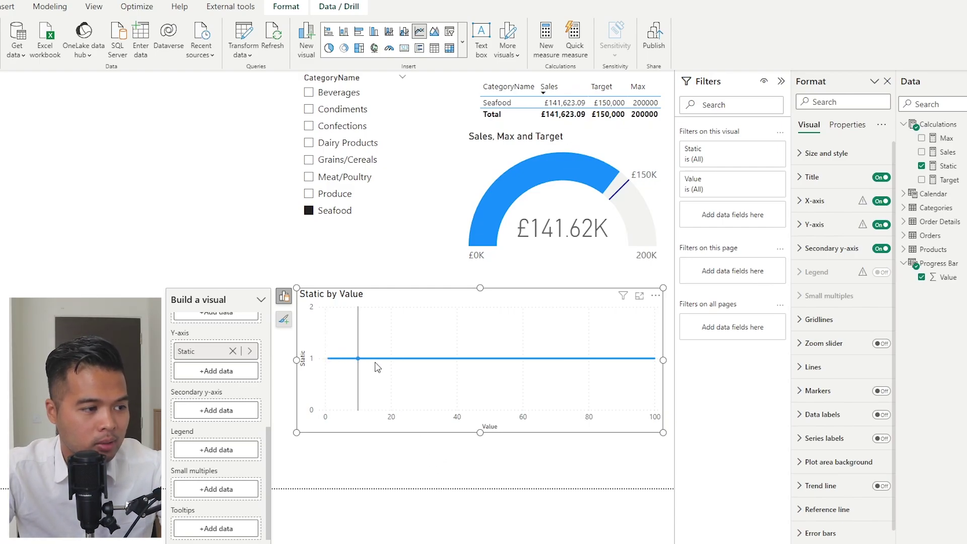
mouse_move(530, 378)
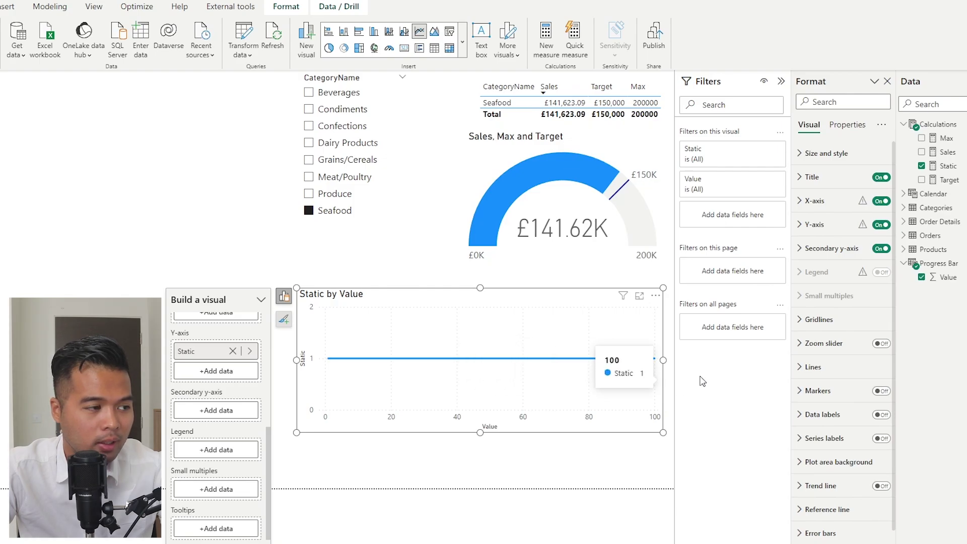
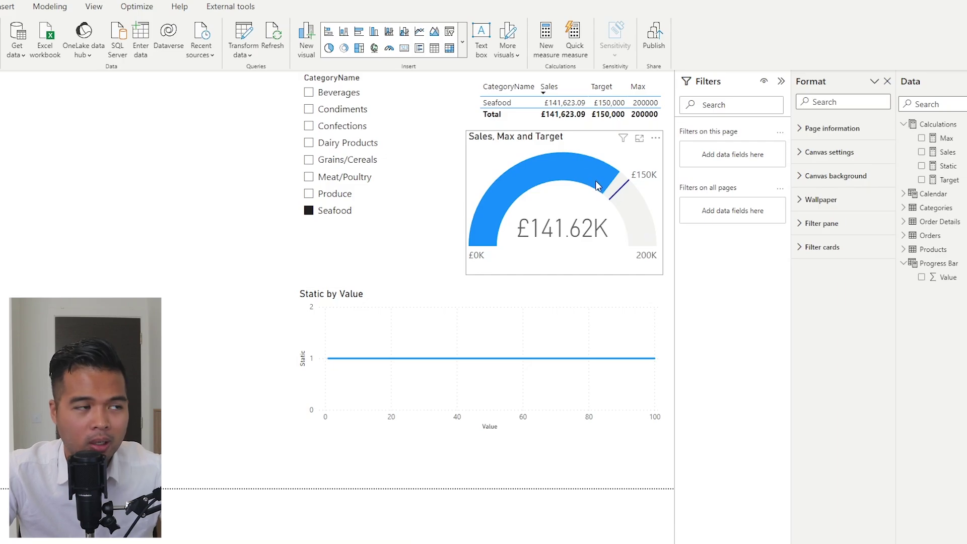
Step: Start a new measure named Progress in the Calculations table and declare a variable _toPct in its formula
click(477, 298)
right_click(927, 127)
click(876, 152)
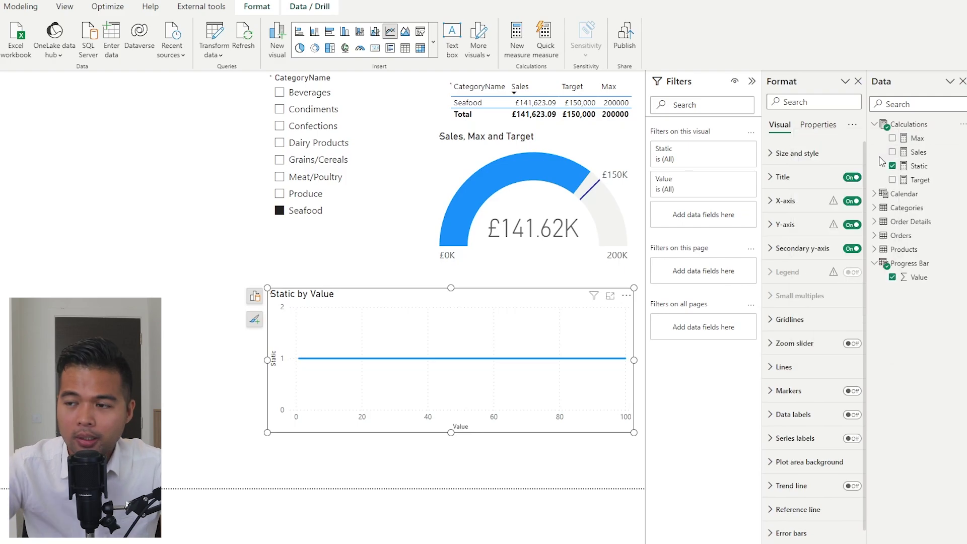
text(Progres)
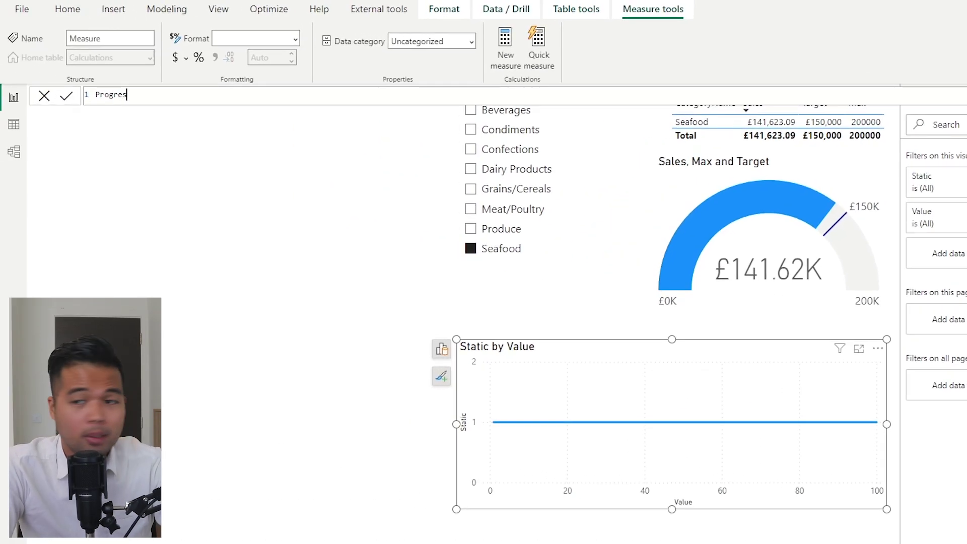
text(s =)
key(shift+Return)
text(VAR )
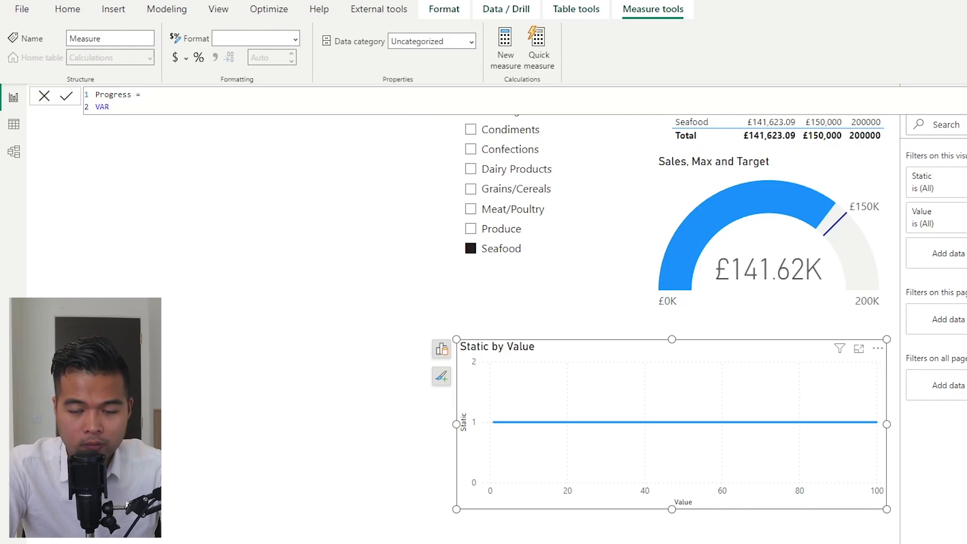
text(_toP)
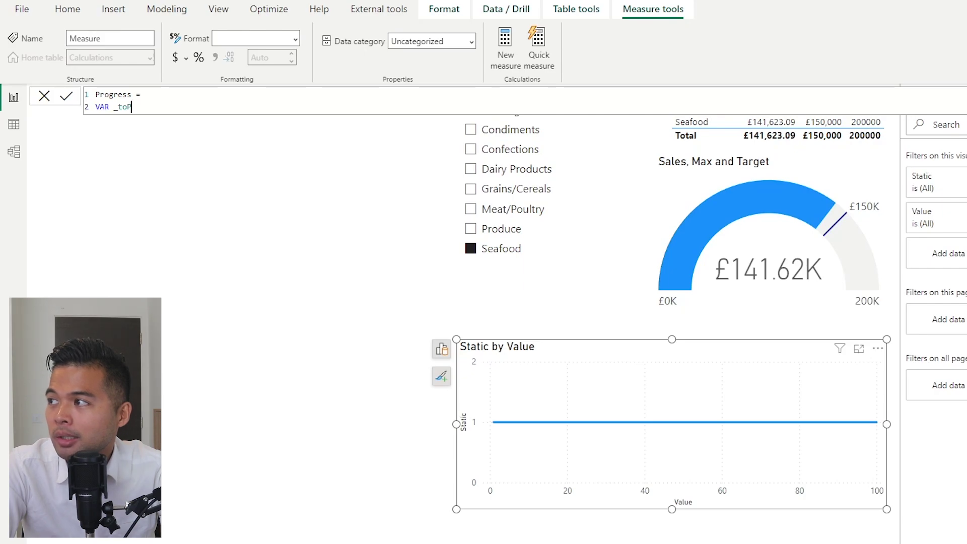
text(ot =)
key(shift+Return)
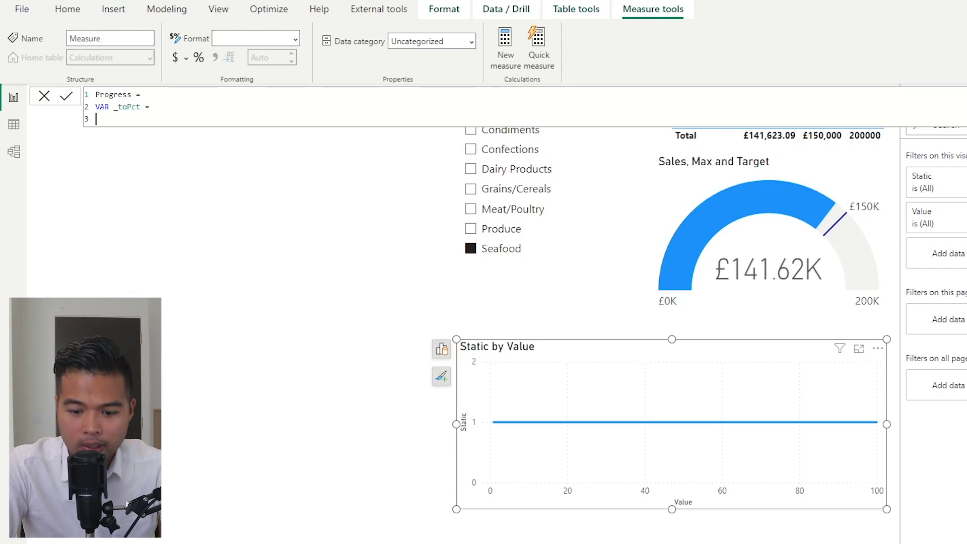
Step: Give _toPct an IF expression that tests [Sales] < [Max] and has 100 as its false result
text(IF()
key(shift+Return)
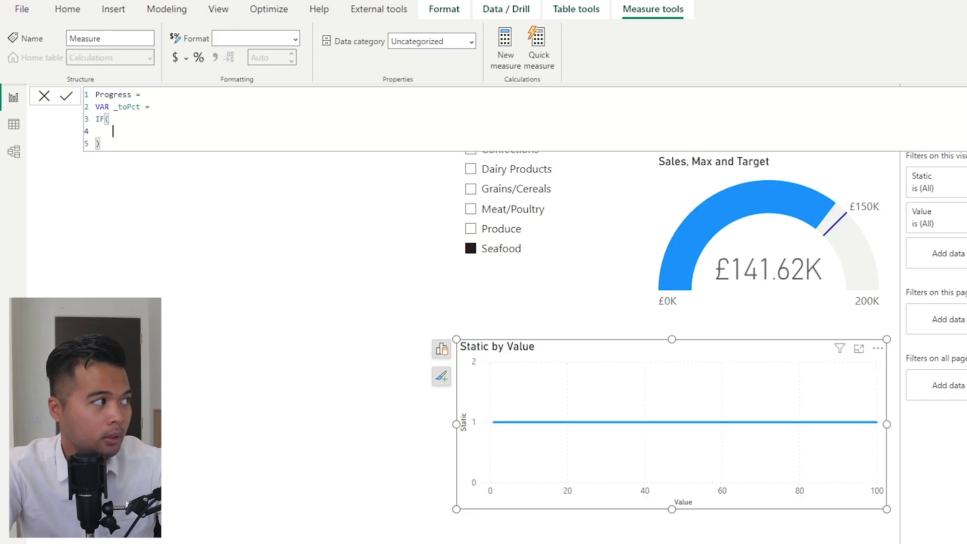
text([Sales] )
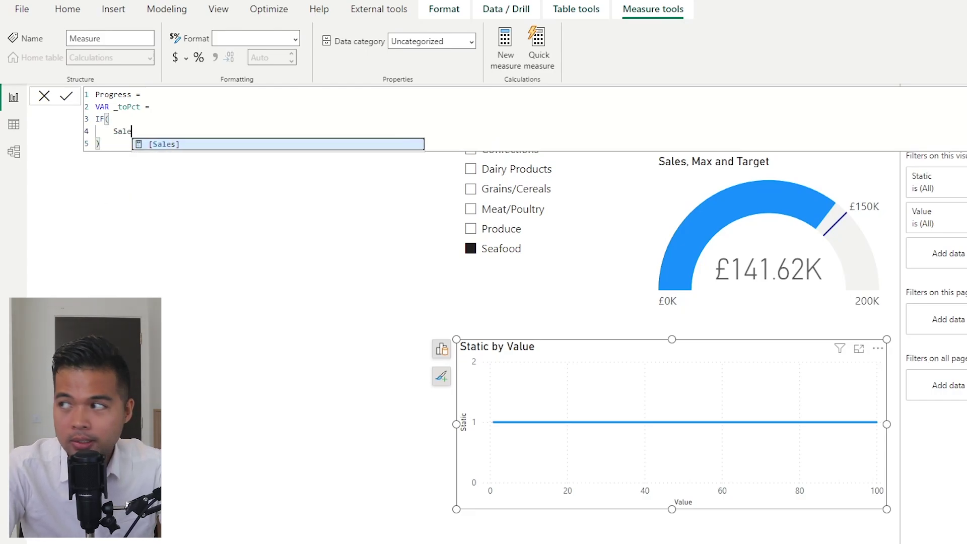
text(< )
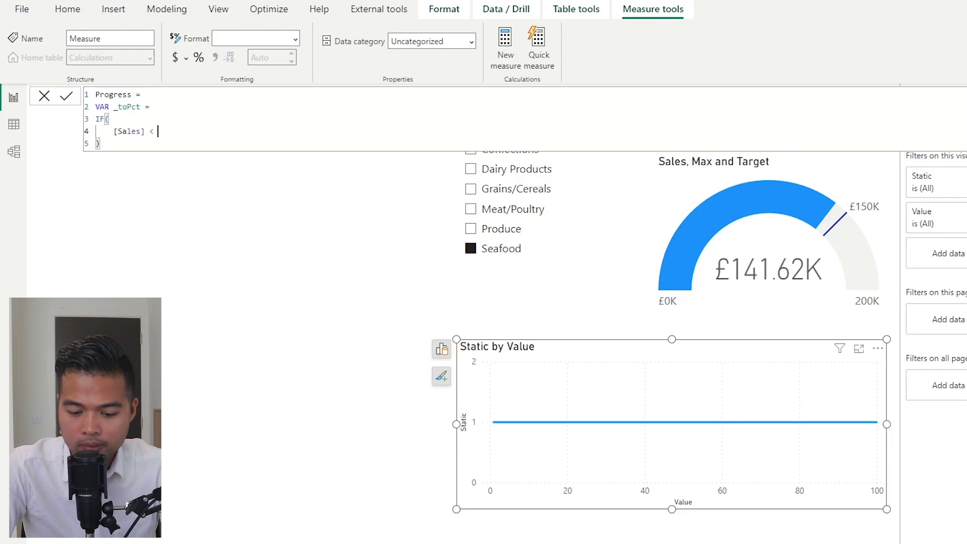
text([Max])
key(shift+Return)
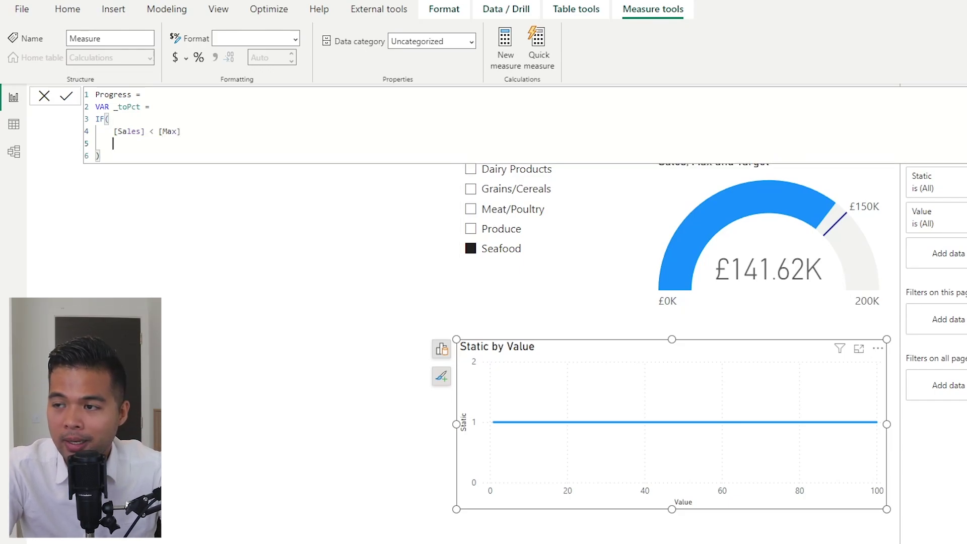
text(,)
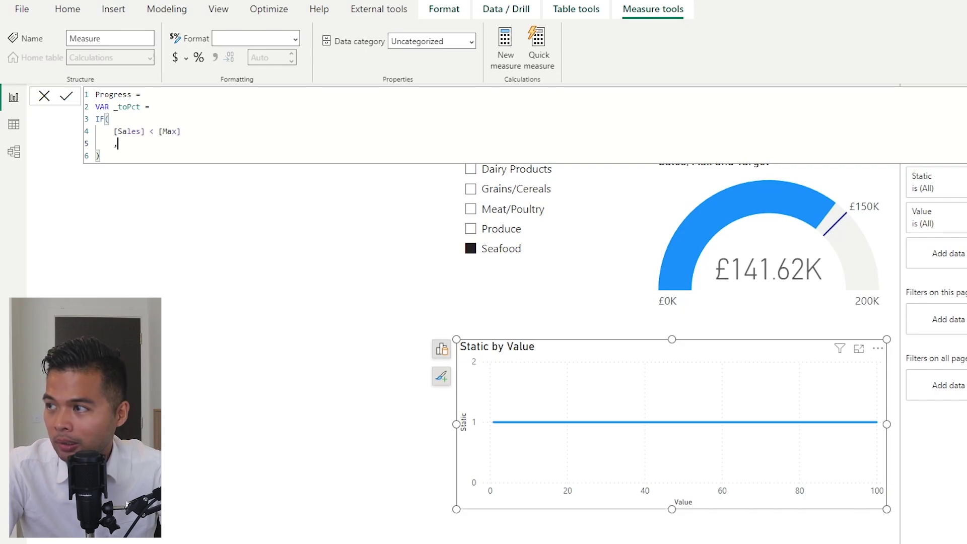
key(shift+Return)
text(, 100)
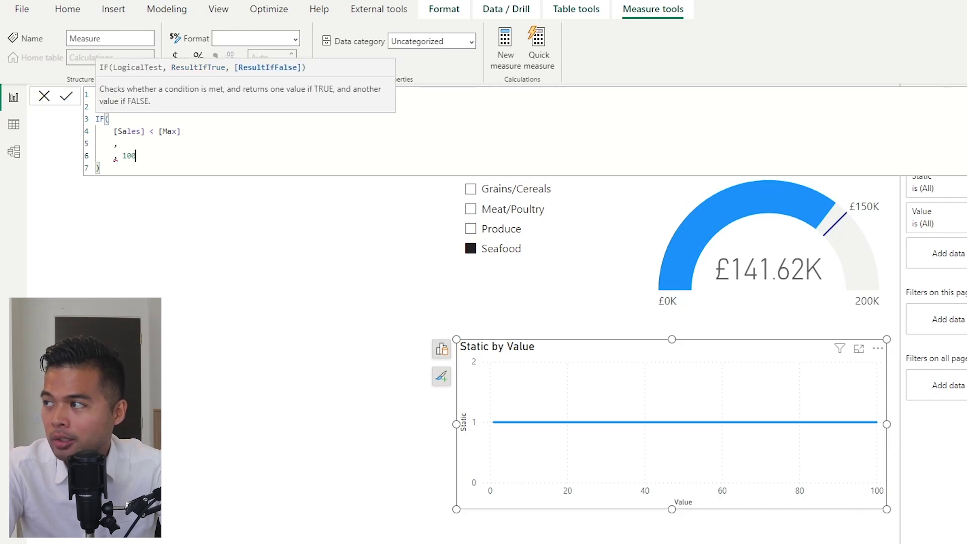
Step: Fill in the true result of the _toPct IF expression as DIVIDE([Sales], [Max]) * 100
key(Up)
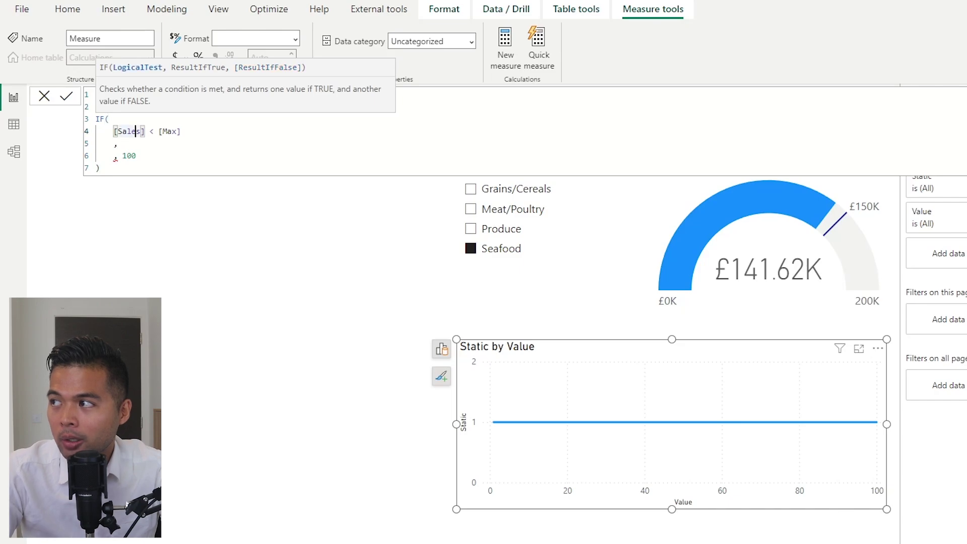
key(Down)
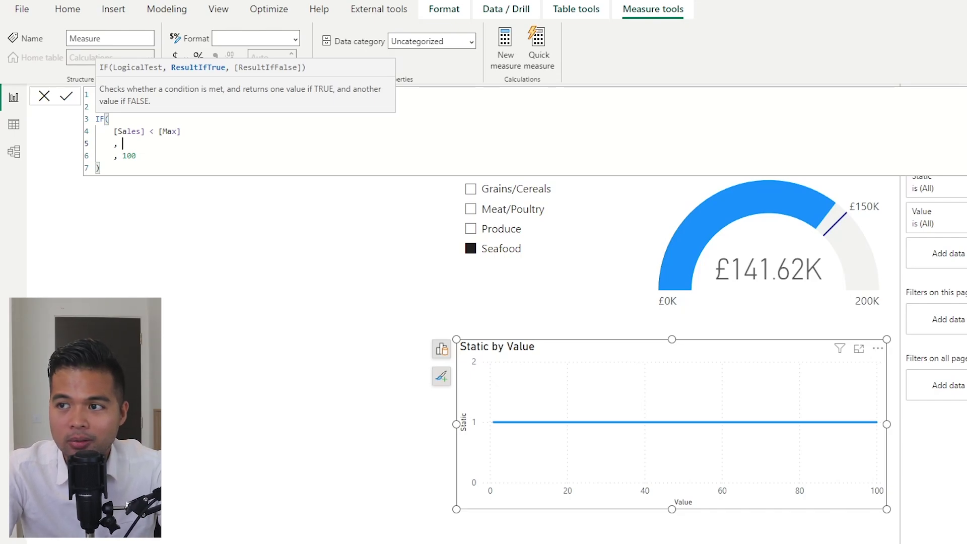
text(DIVIDE()
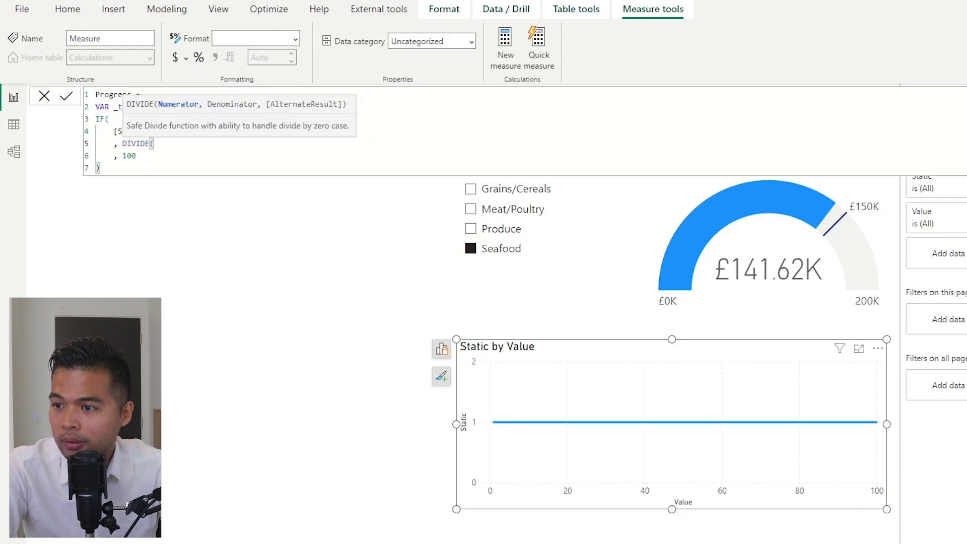
text([Sales], )
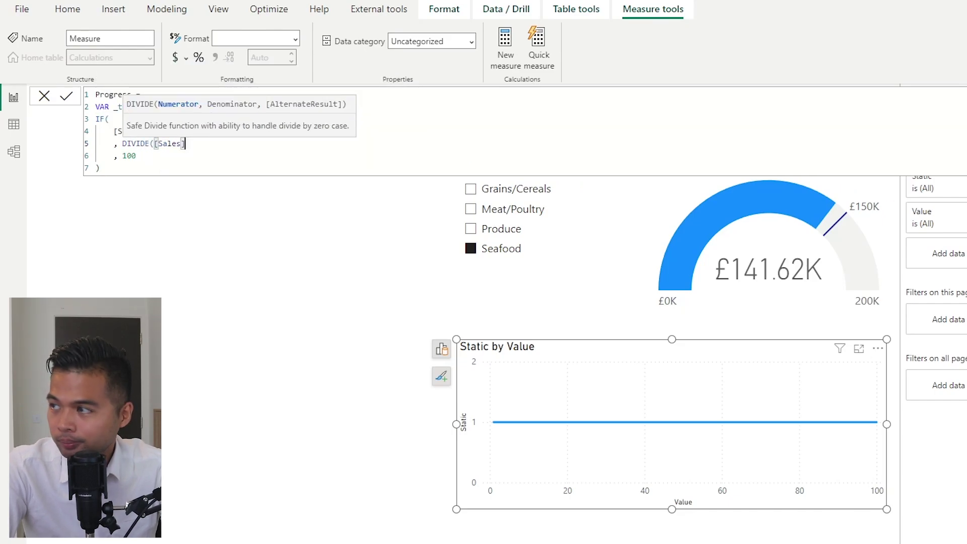
text([Max]) * 100)
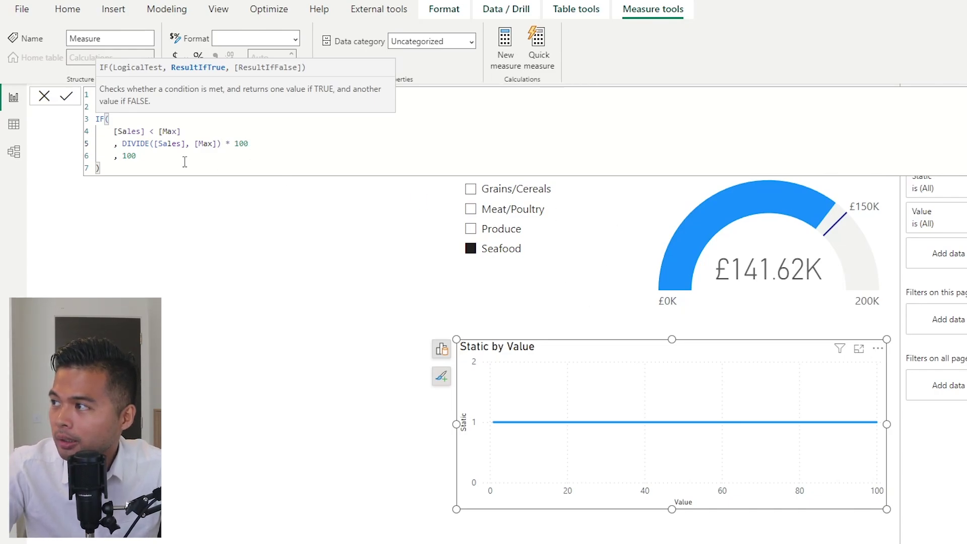
Step: Wrap the DIVIDE expression and its multiplication by 100 in ROUND with 0 digits
click(127, 143)
text(ROUND()
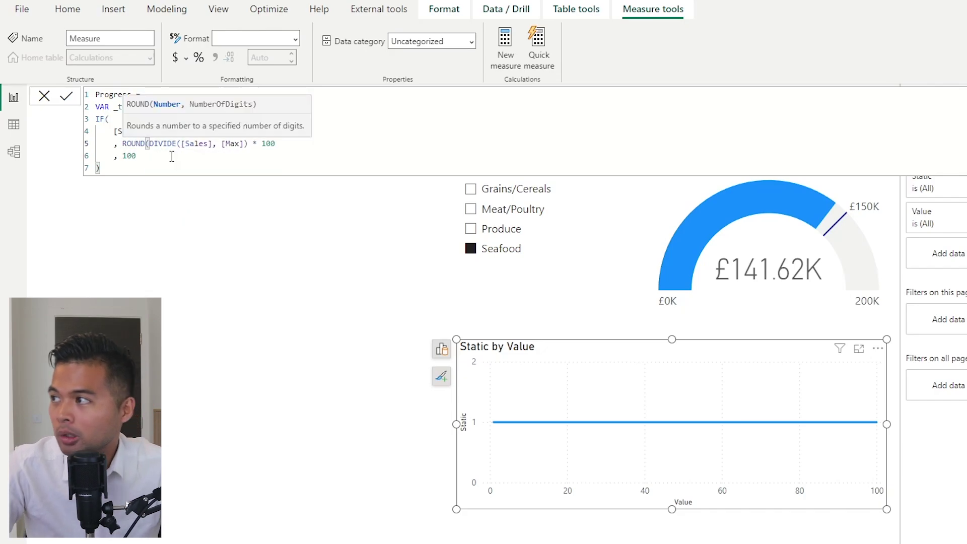
click(281, 141)
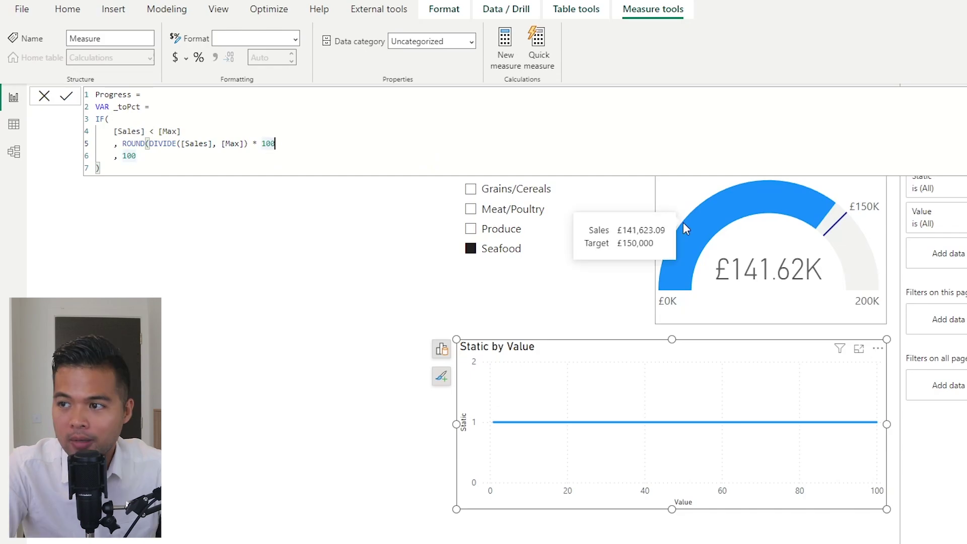
text(, 0))
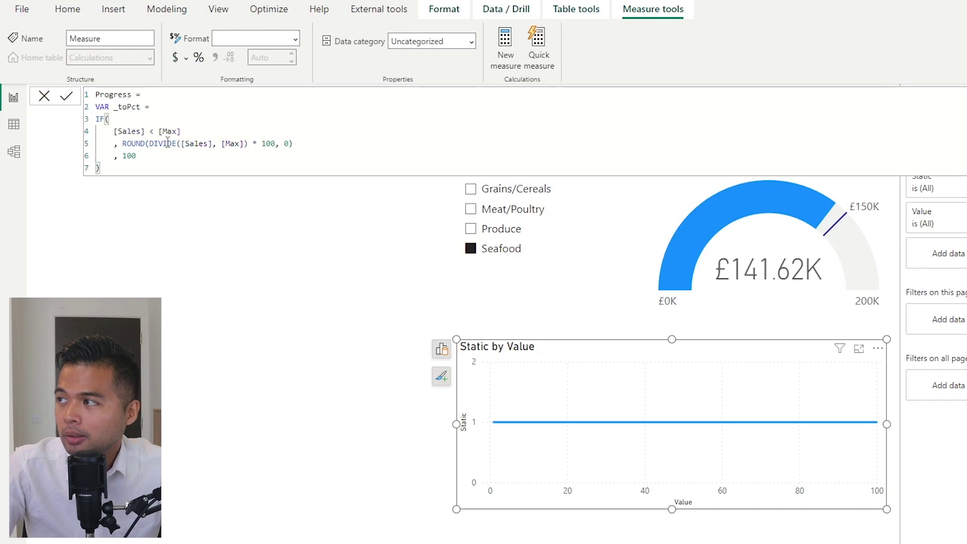
Step: Add a RETURN section to the Progress measure with an IF that tests MAX('Progress Bar'[Value]) <= _toPct
click(177, 121)
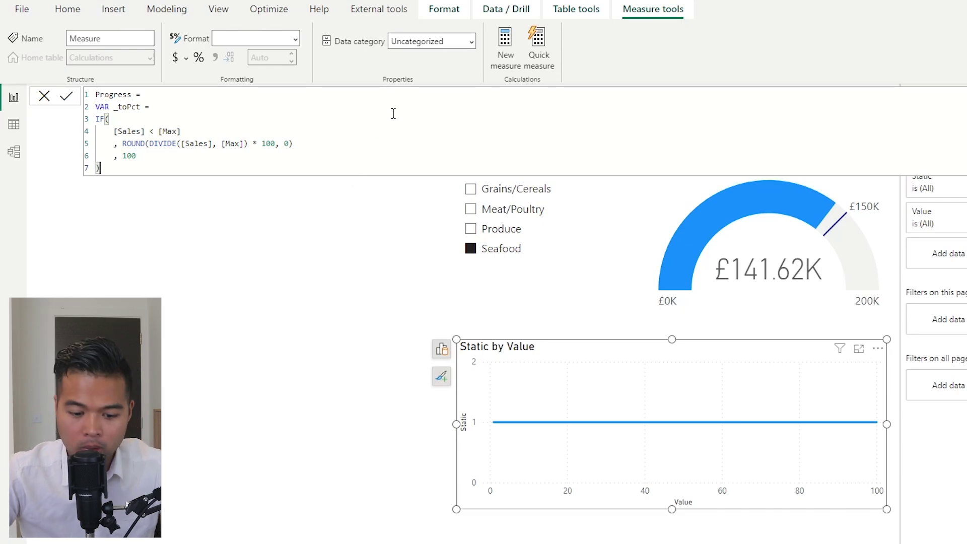
key(Return)
text(RETURN)
key(Return)
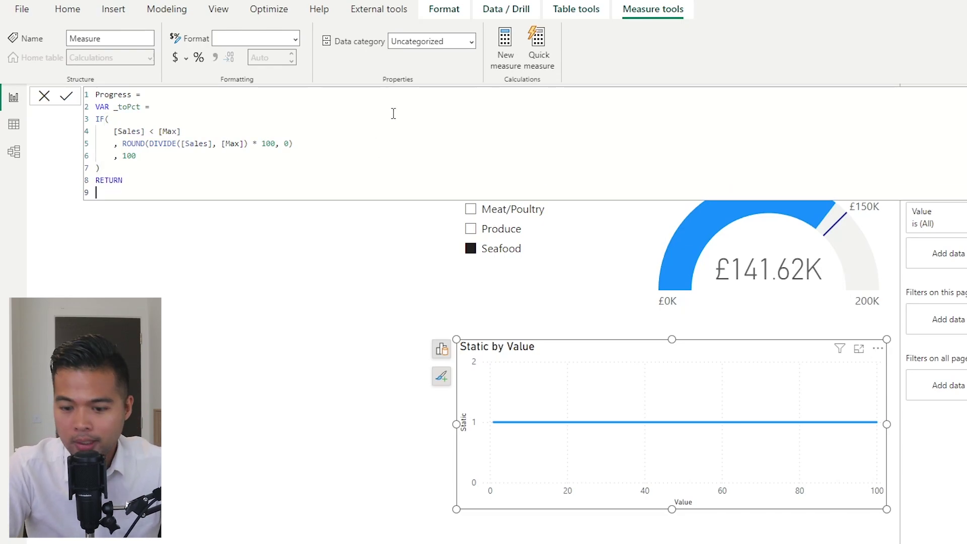
text(IF()
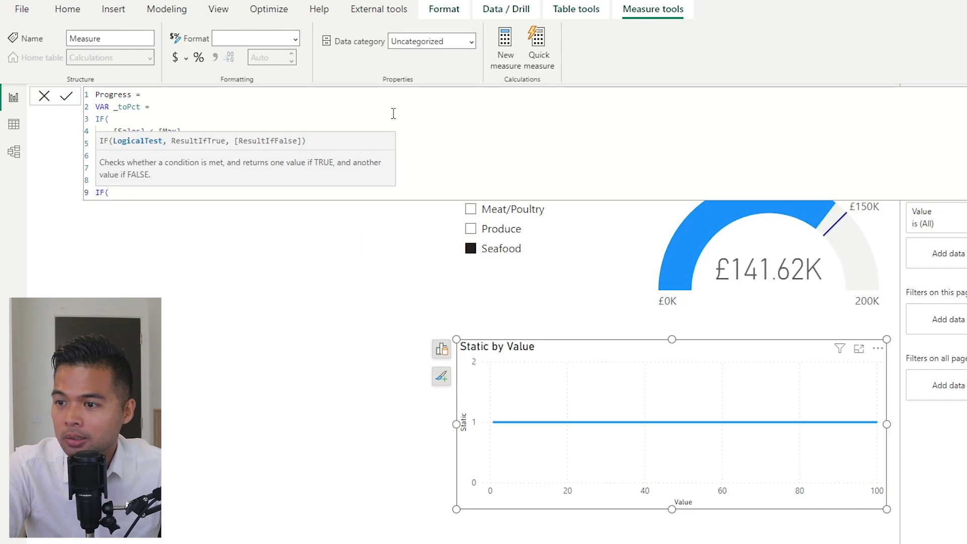
text(MAX(Progr)
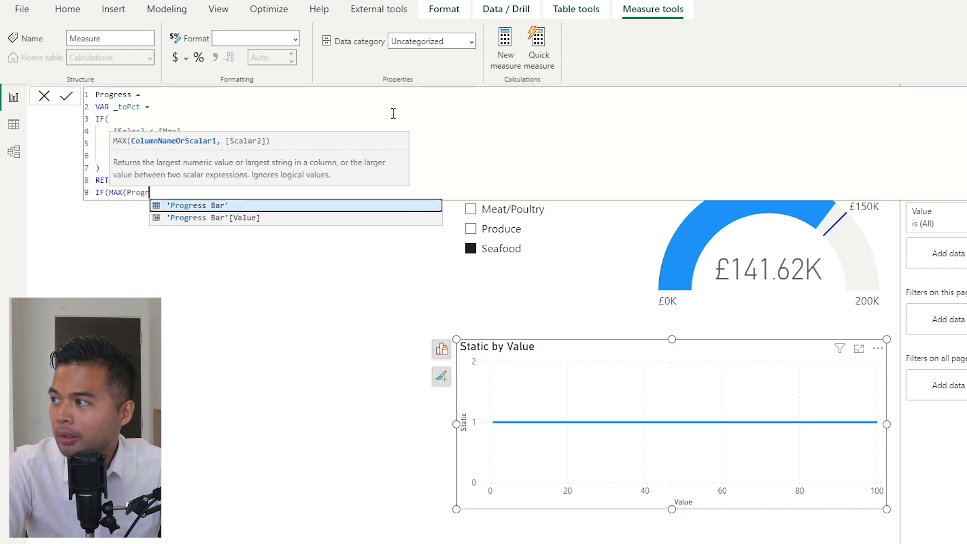
key(Down)
key(Tab)
text())
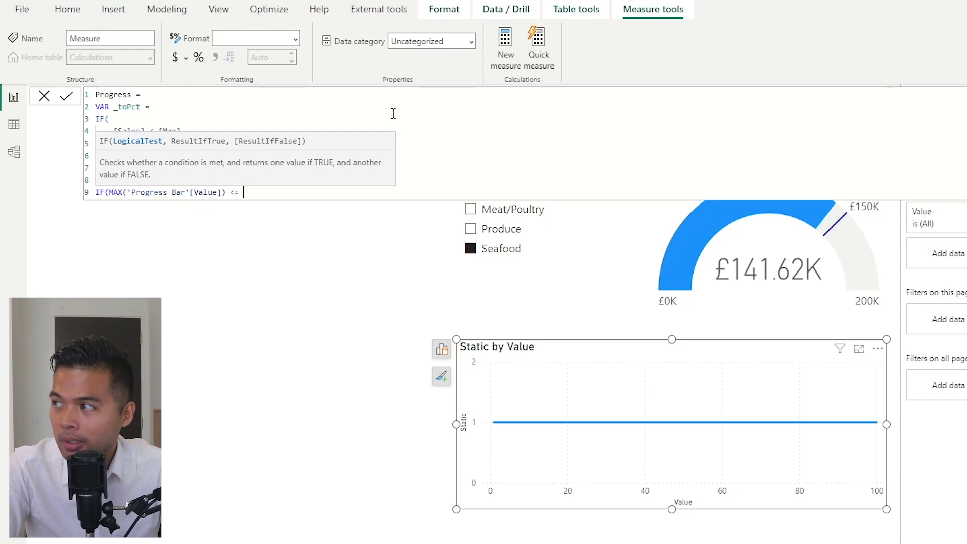
text( <= _toPct)
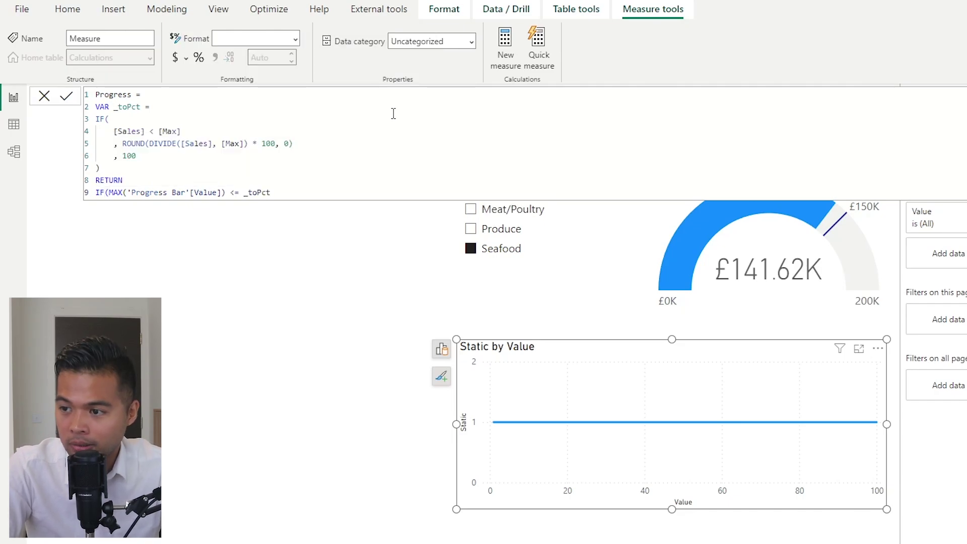
Step: Give the returned IF a true result of 1, close the expression and commit the Progress measure
text(, 1))
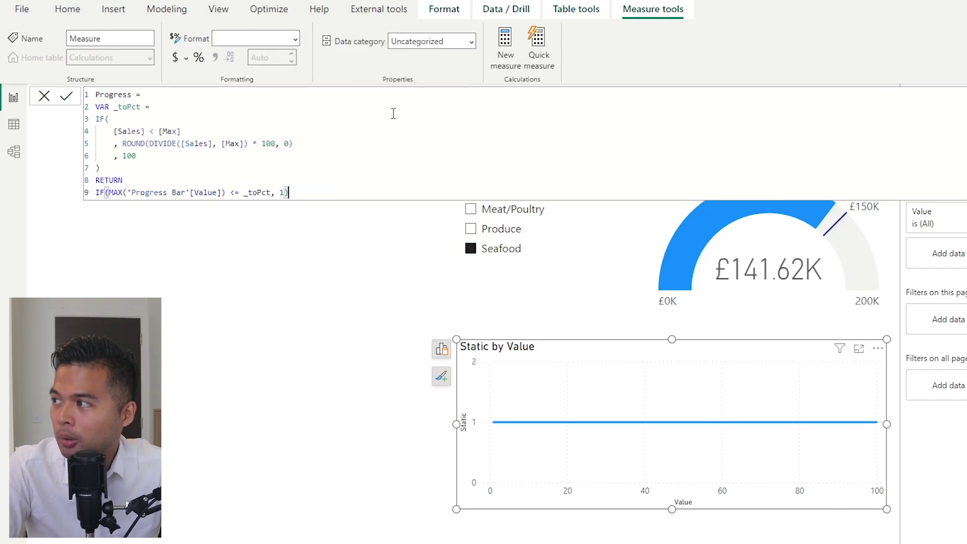
key(Left)
key(Right)
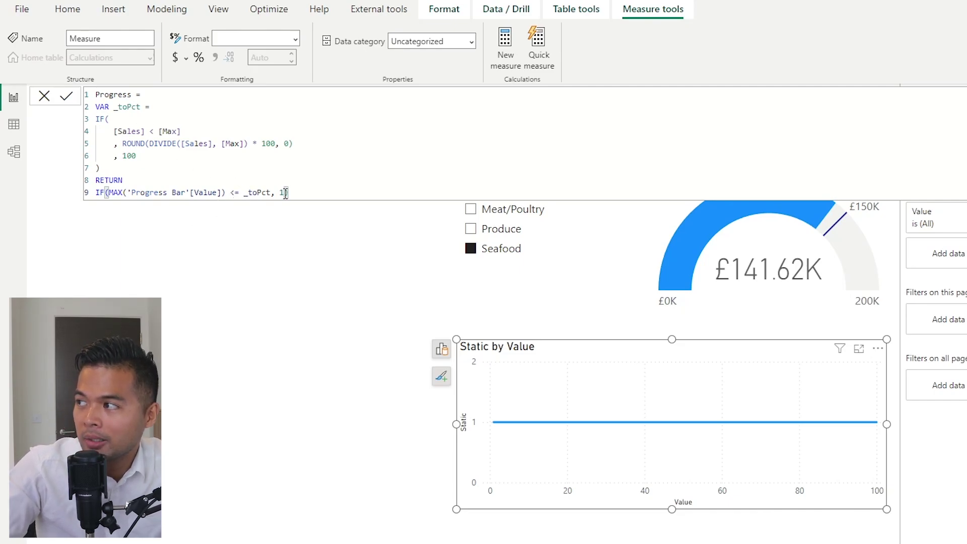
text())
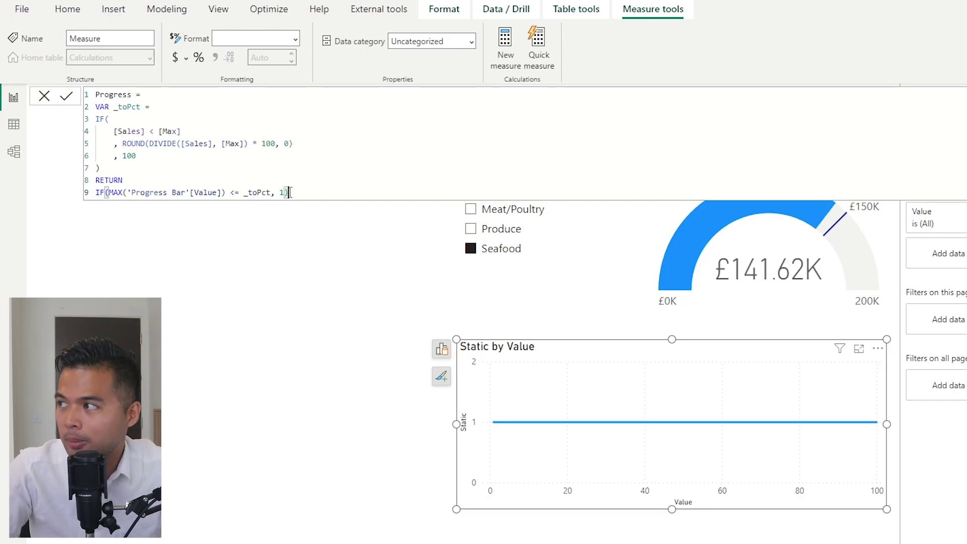
key(Return)
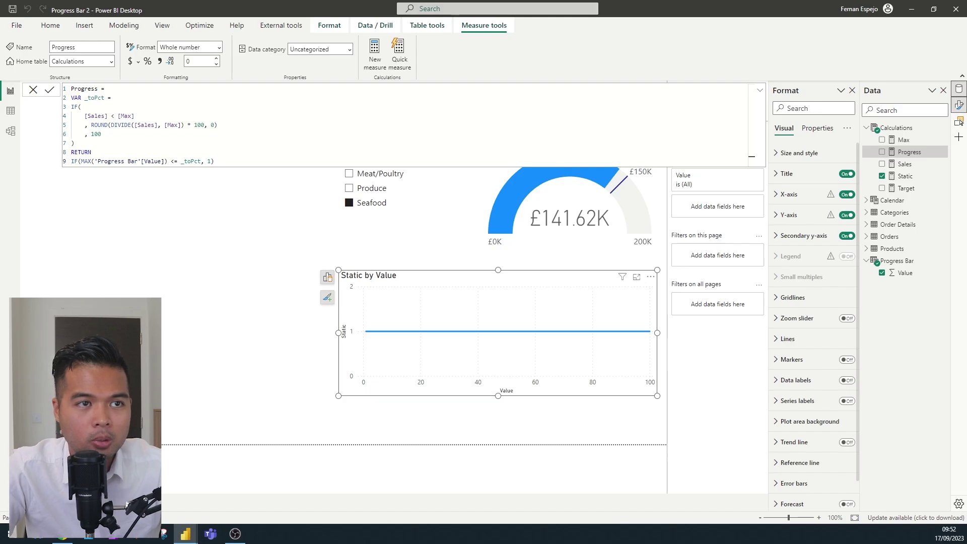
Step: Add the Progress measure to the line chart's Y-axis alongside Static and reduce the chart's height
click(327, 292)
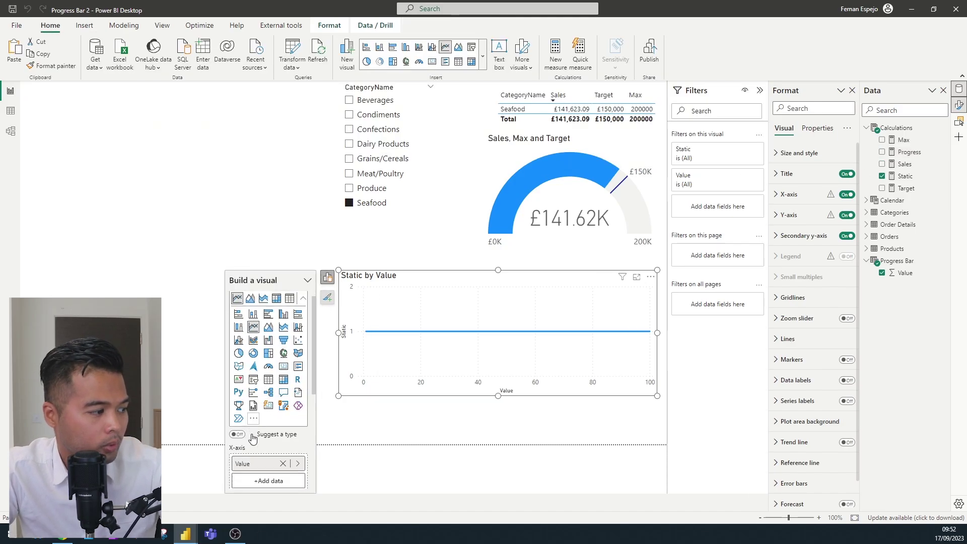
click(219, 391)
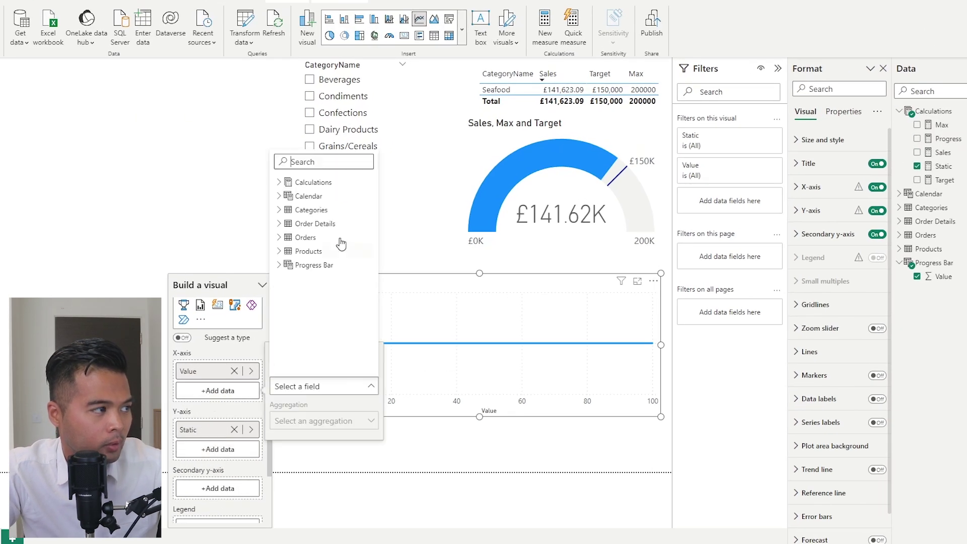
click(219, 448)
click(281, 241)
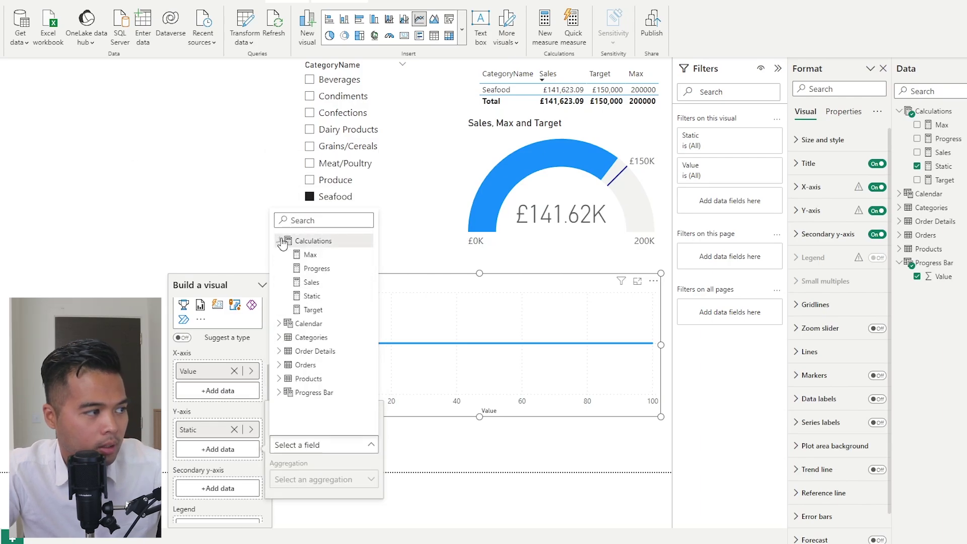
click(303, 269)
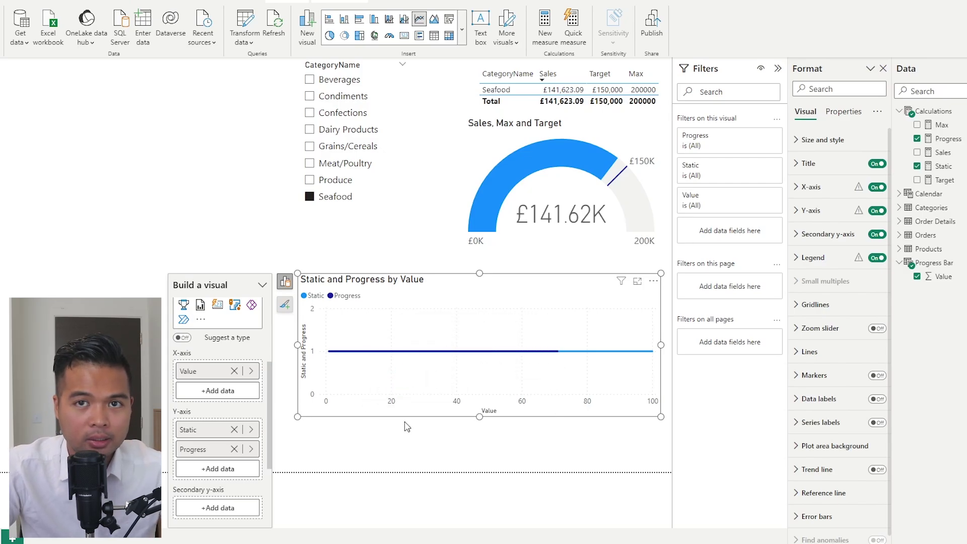
drag(479, 417, 484, 394)
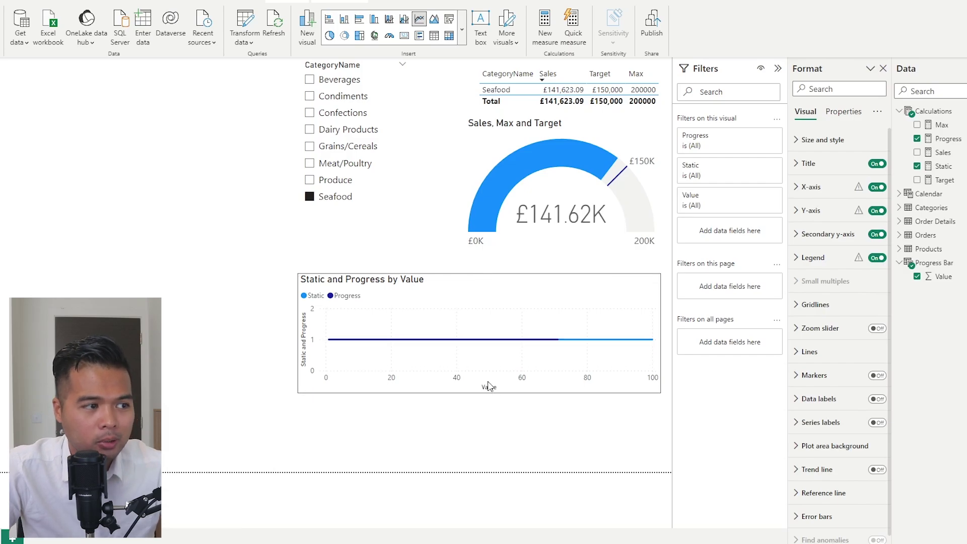
click(489, 389)
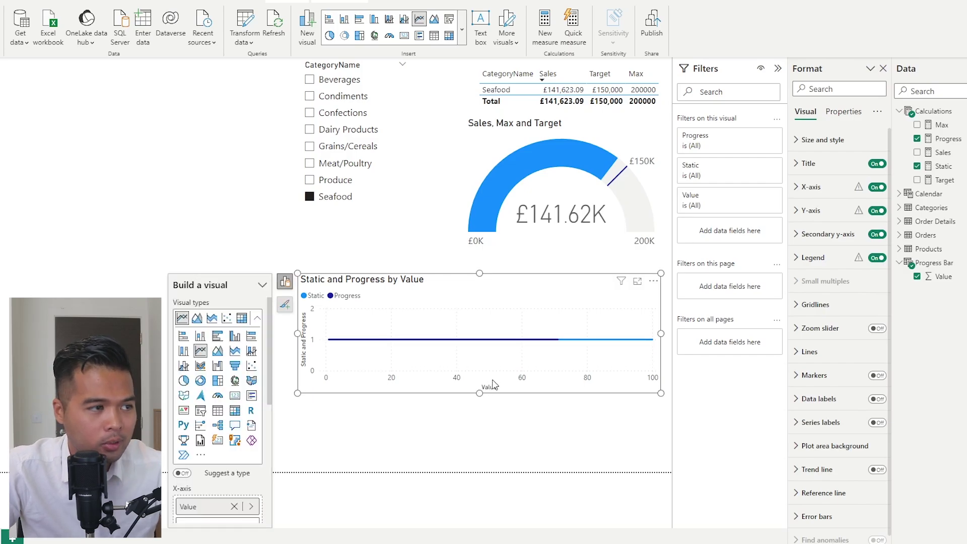
Step: Turn off the line chart's title, its X-axis and the X-axis title
click(877, 163)
click(877, 186)
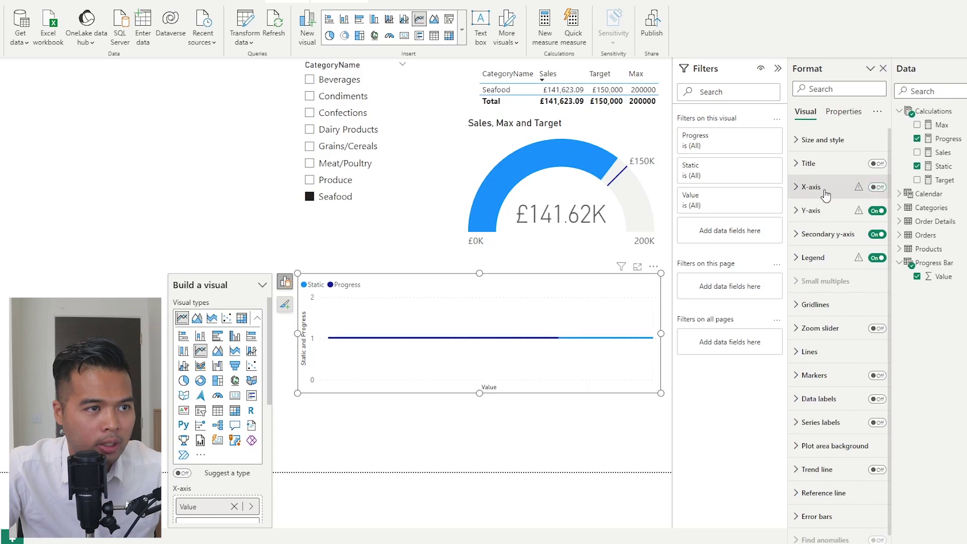
click(808, 187)
click(872, 308)
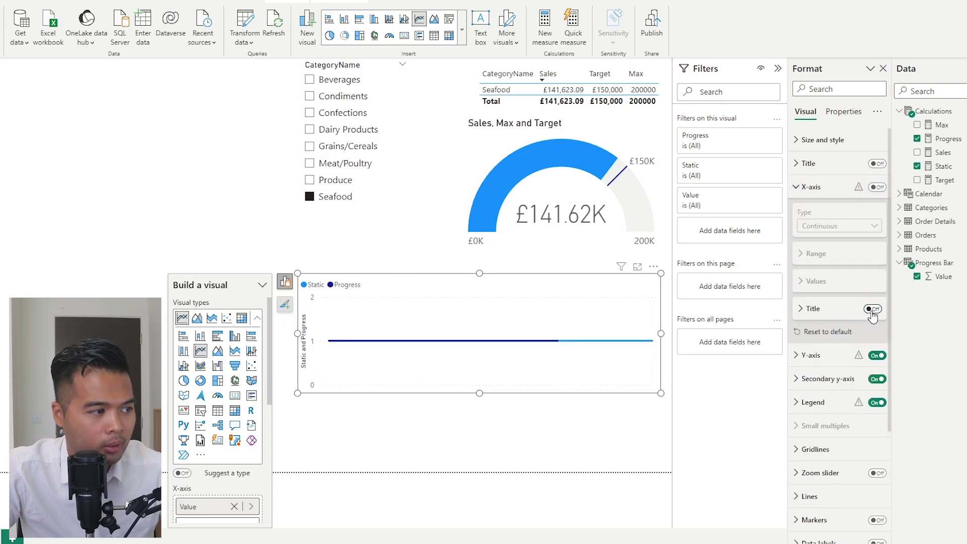
click(831, 187)
Step: Turn off the line chart's Y-axis and Y-axis title, along with the secondary y-axis and legend
click(835, 212)
click(877, 210)
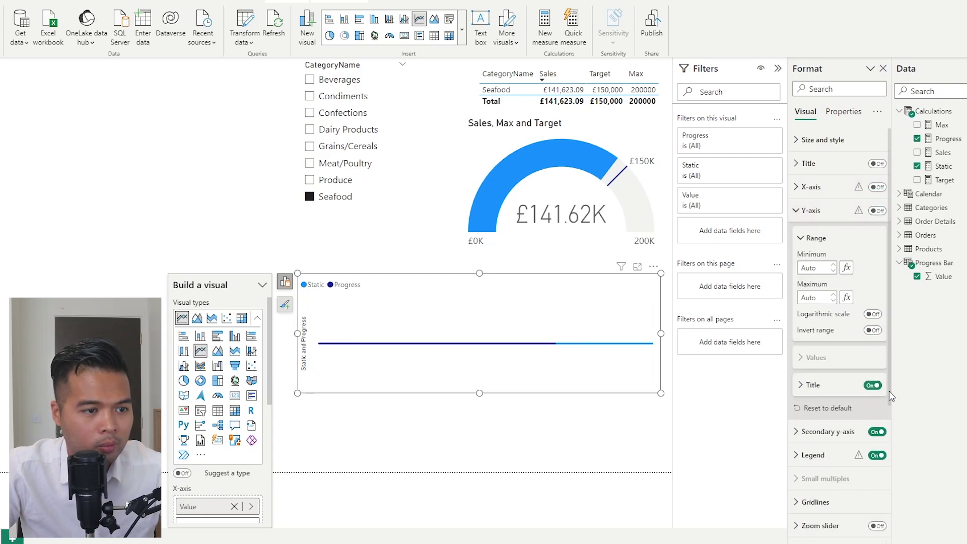
click(872, 386)
click(812, 210)
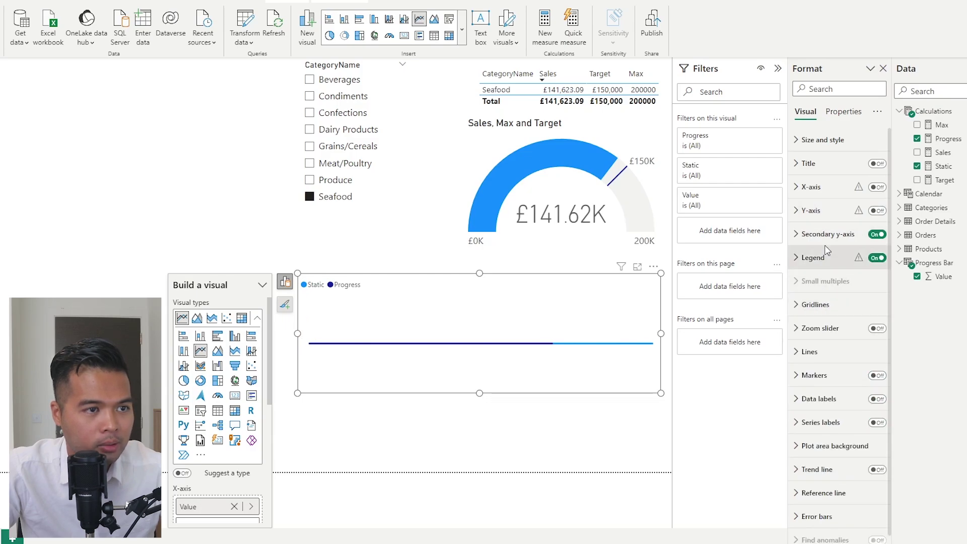
click(877, 234)
click(877, 258)
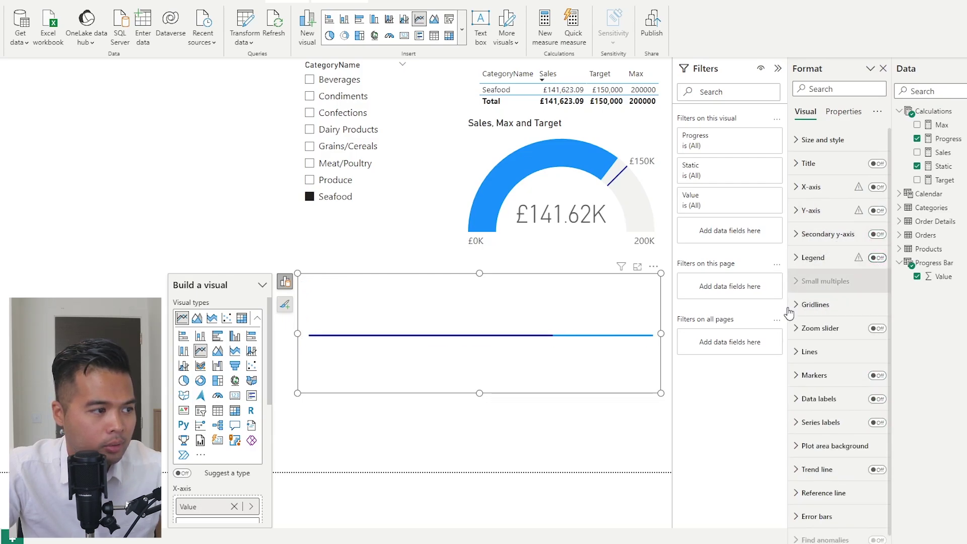
Step: Shrink the line chart to a narrow strip and place a duplicate of it directly below
drag(476, 395, 514, 329)
key(ctrl+c)
key(ctrl+v)
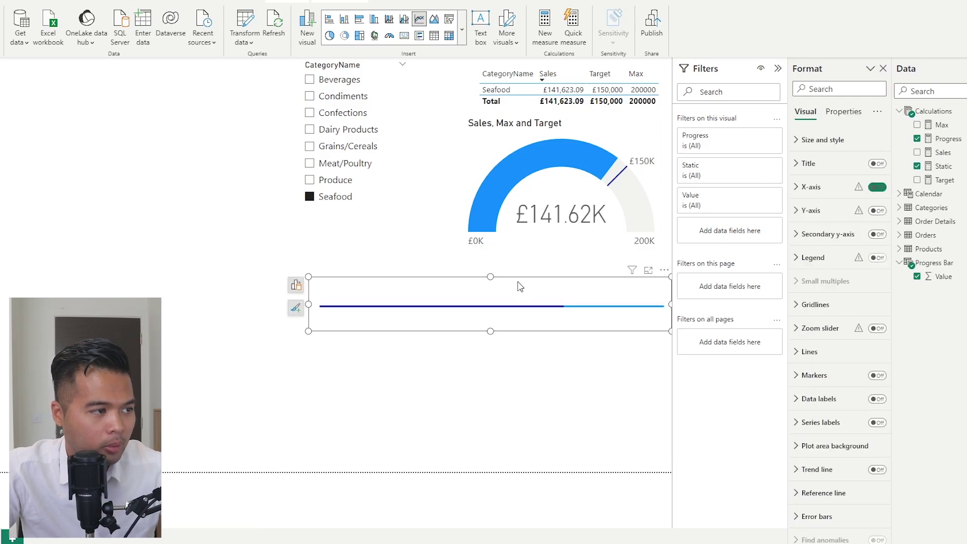
drag(518, 282, 512, 371)
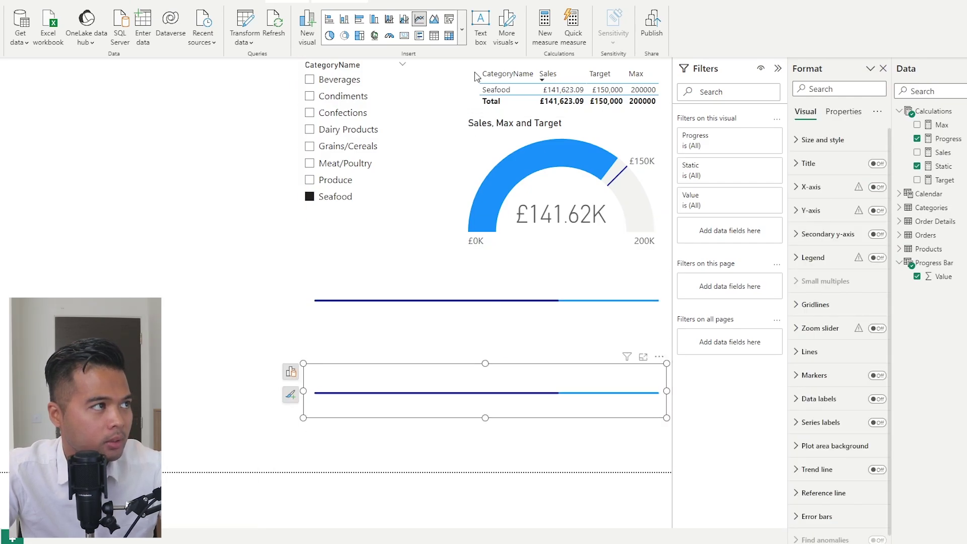
Step: Convert the duplicated chart to a table and reshape it into a tall, narrow visual beside the CategoryName slicer
click(434, 36)
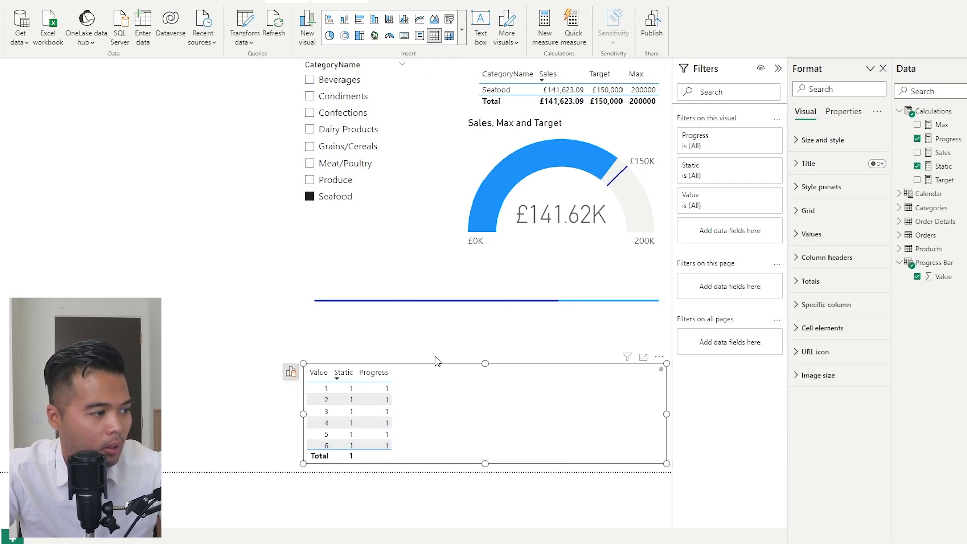
drag(437, 359, 257, 248)
drag(479, 293, 263, 292)
drag(192, 343, 205, 64)
drag(276, 64, 276, 61)
Step: Examine the table's Static and Progress values across the Value rows and compare them with the line chart
scroll(207, 190, down, 15)
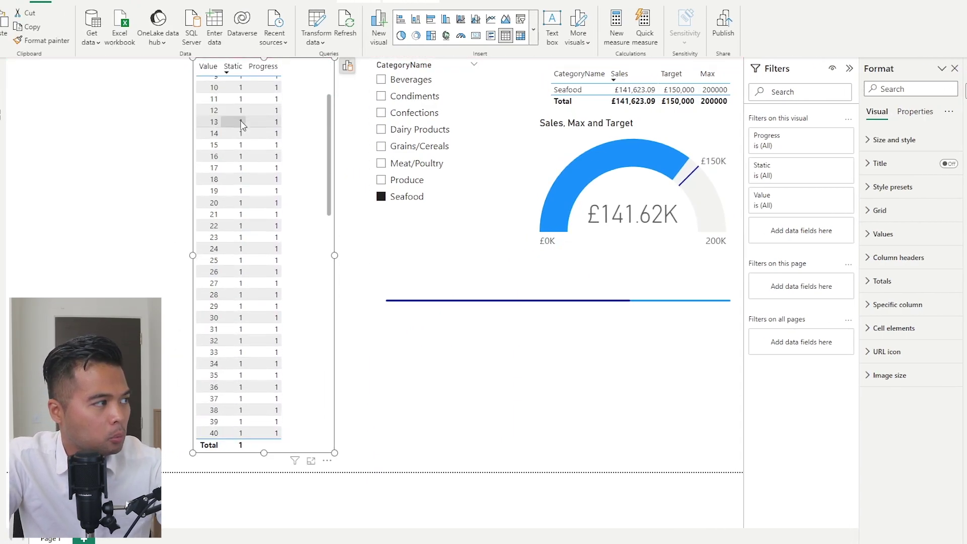
scroll(205, 191, up, 4)
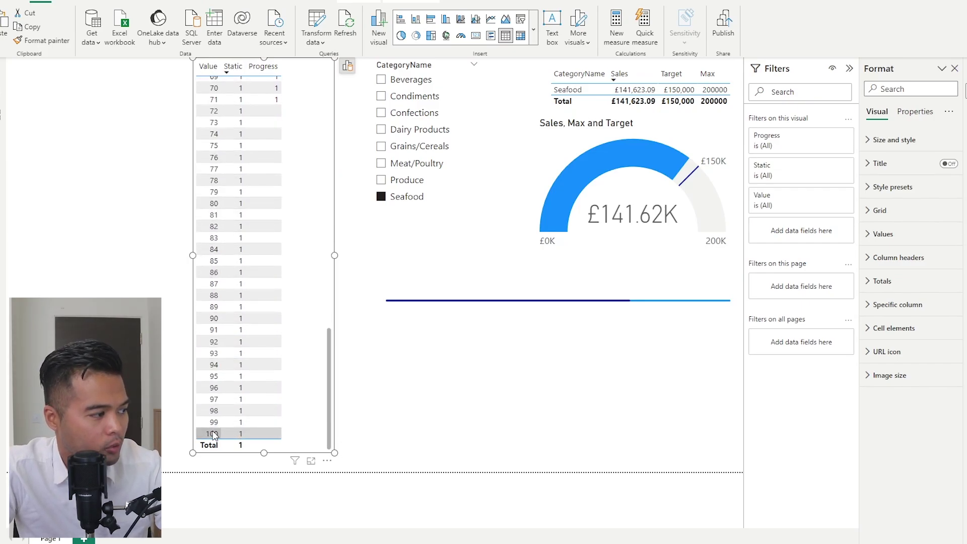
scroll(214, 435, up, 12)
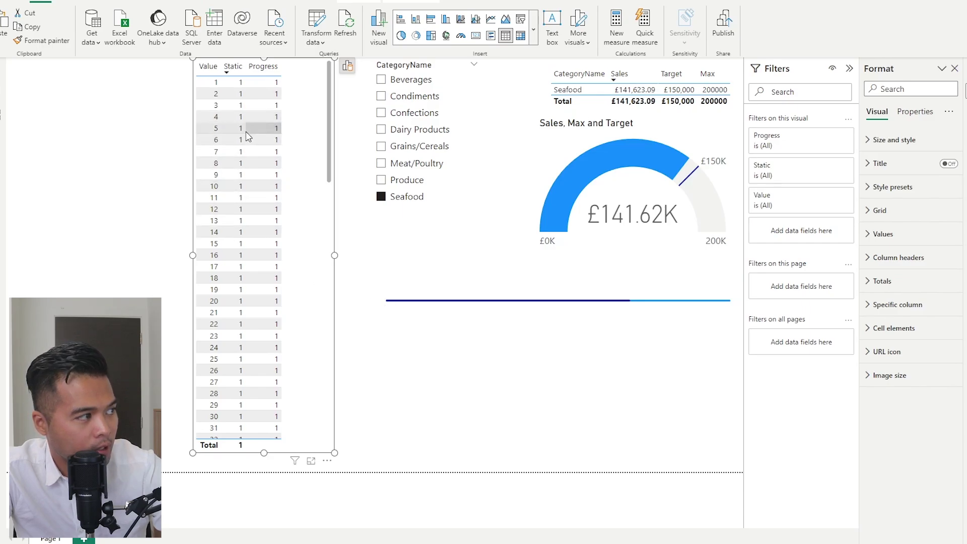
scroll(241, 202, down, 20)
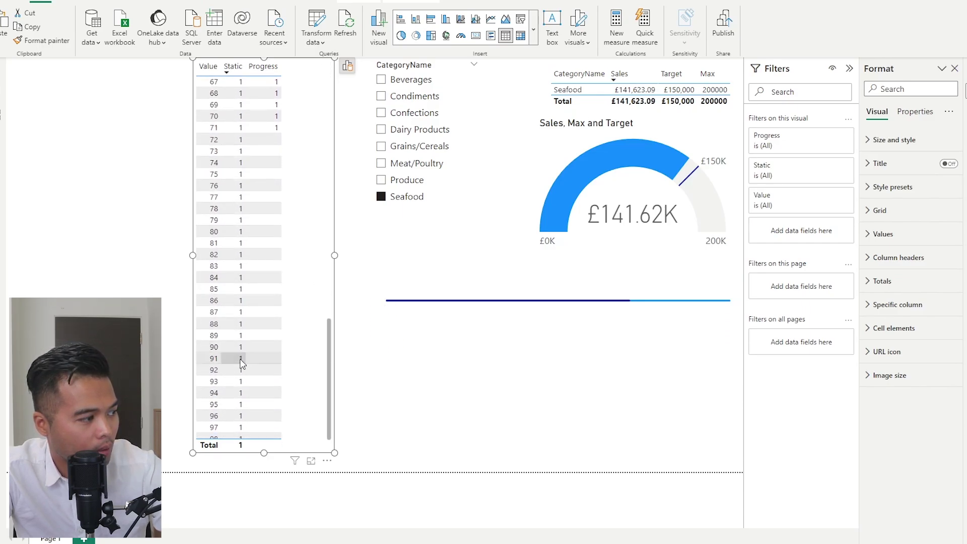
scroll(241, 403, down, 1)
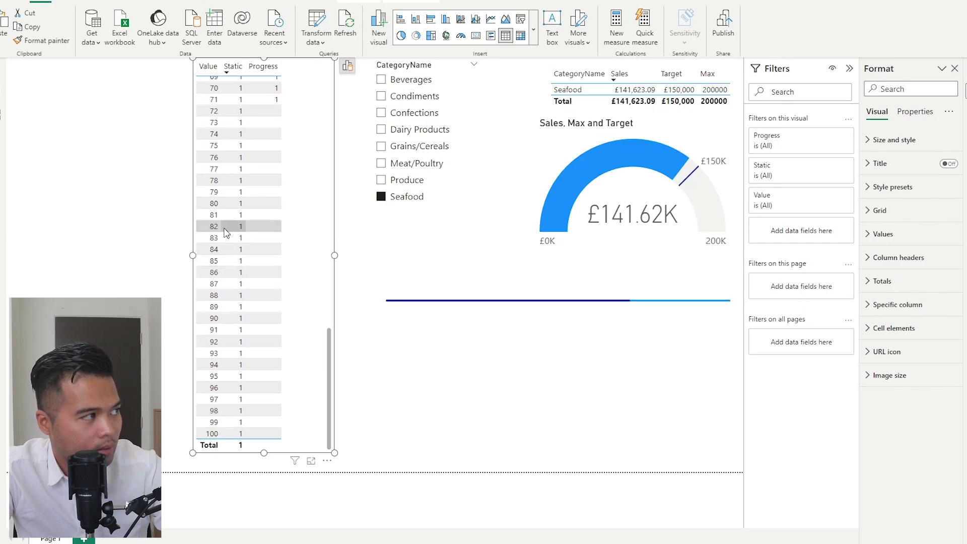
scroll(244, 226, up, 20)
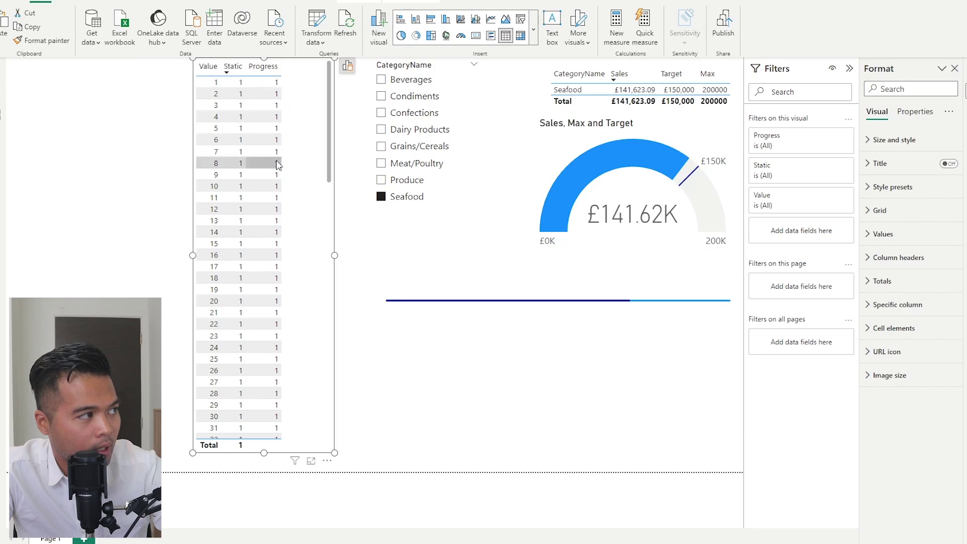
scroll(275, 189, down, 9)
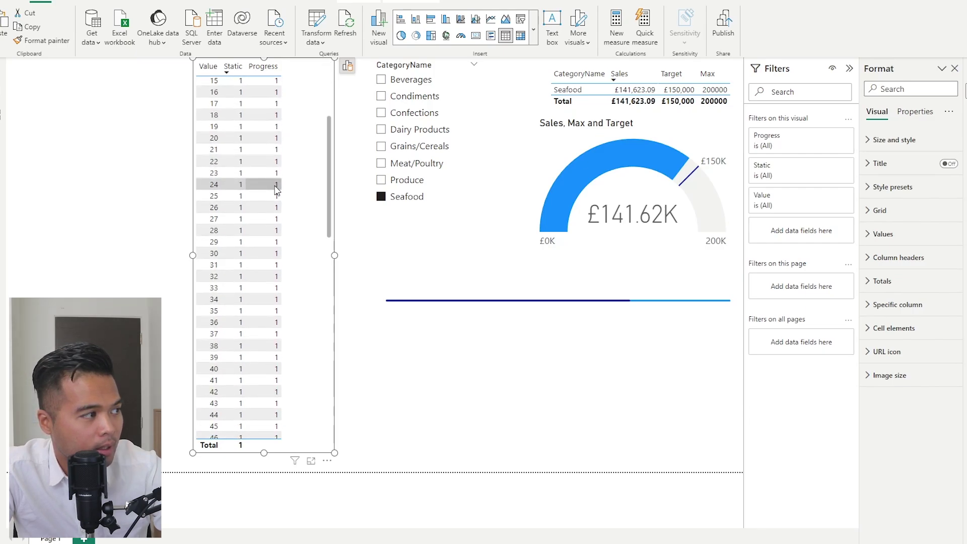
scroll(275, 189, down, 6)
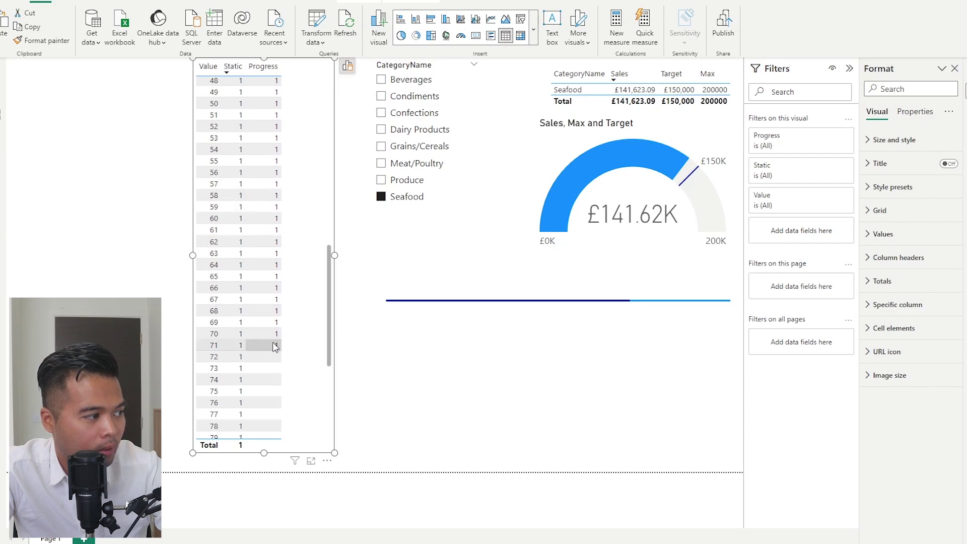
scroll(273, 343, down, 3)
scroll(268, 260, down, 2)
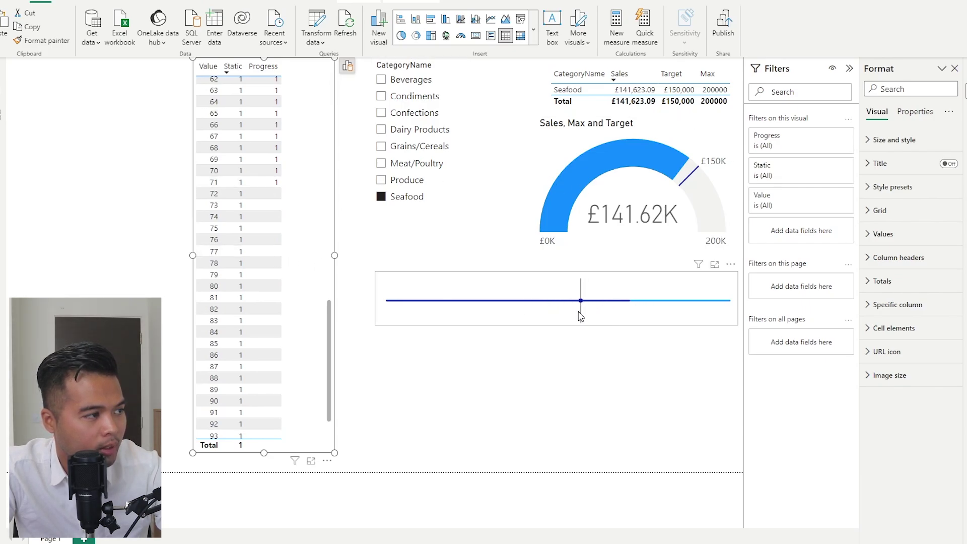
mouse_move(583, 315)
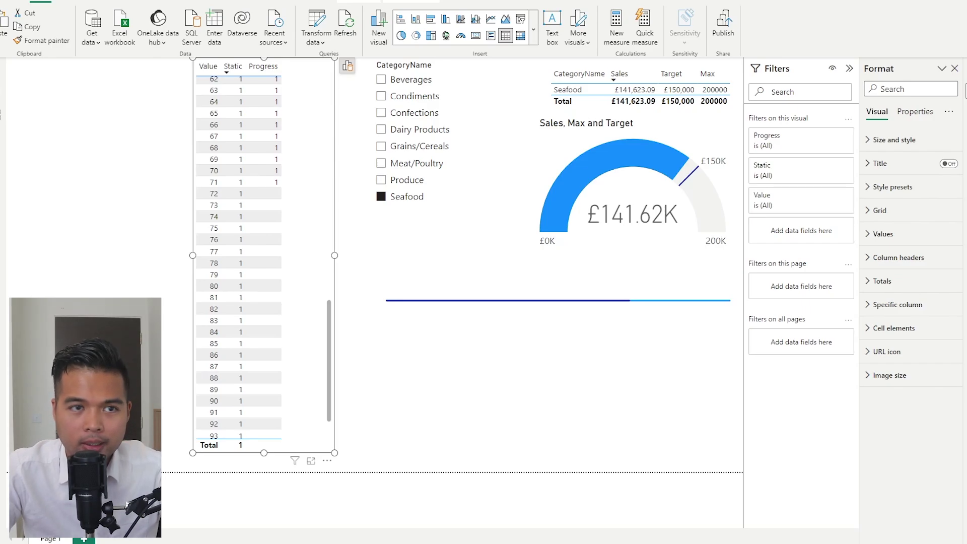
Step: Create the measure Target Visual = IF(MAX('Progress Bar'[Value]) = 75, 1) in the Calculations table
click(662, 327)
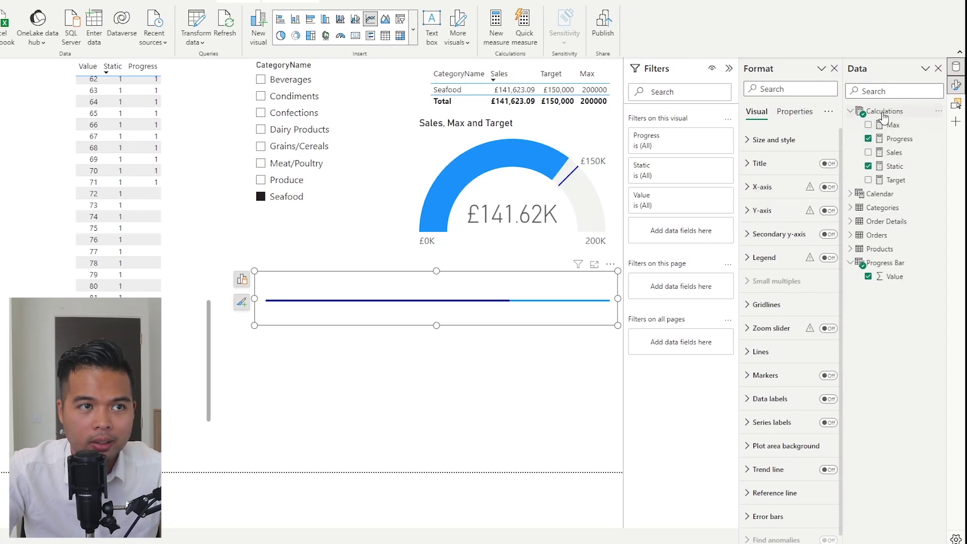
right_click(884, 115)
click(835, 135)
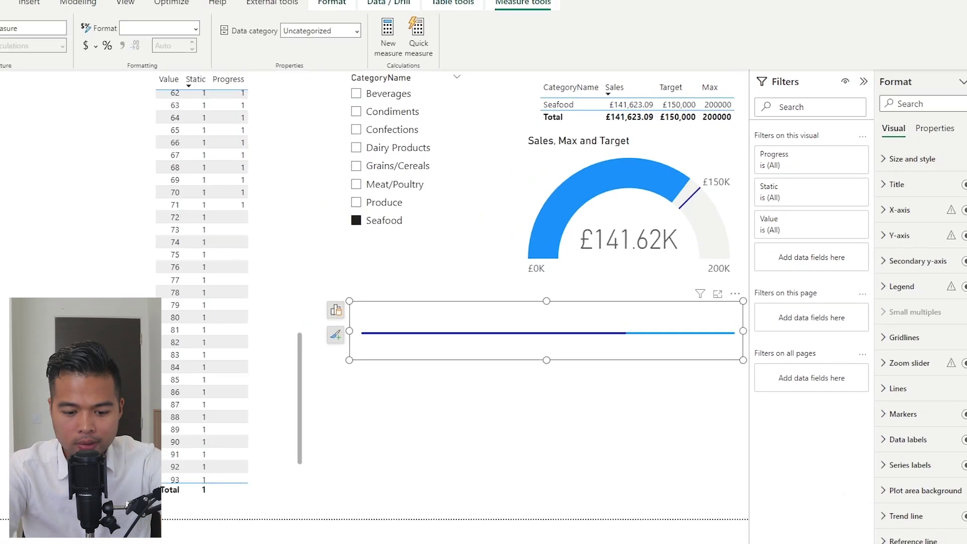
text(Target Visual =)
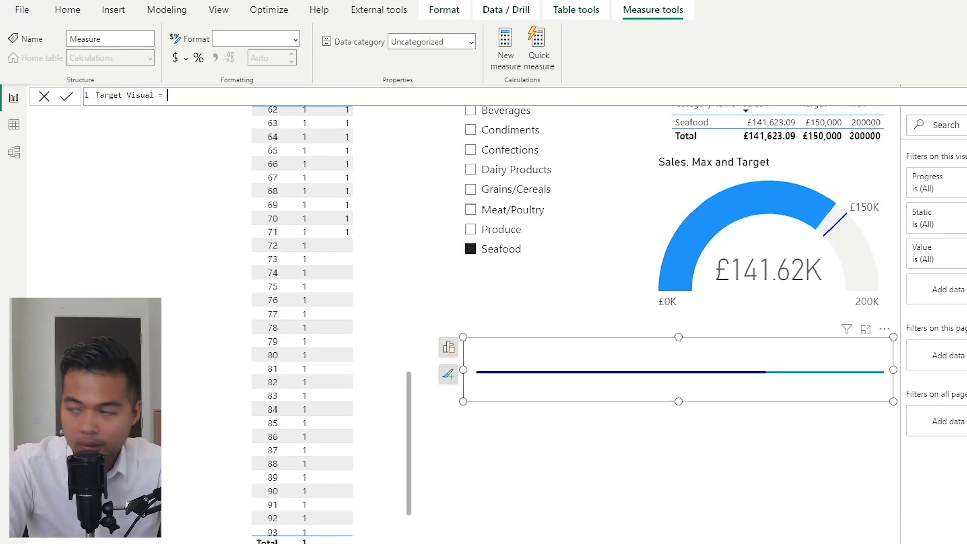
text( IF(Max)
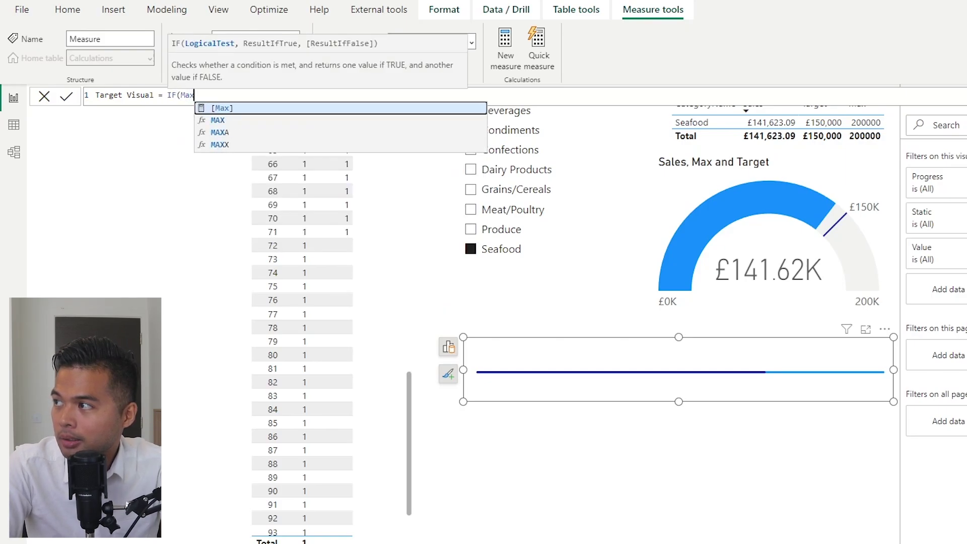
key(BackSpace)
key(BackSpace)
key(BackSpace)
text(MAX(Progre)
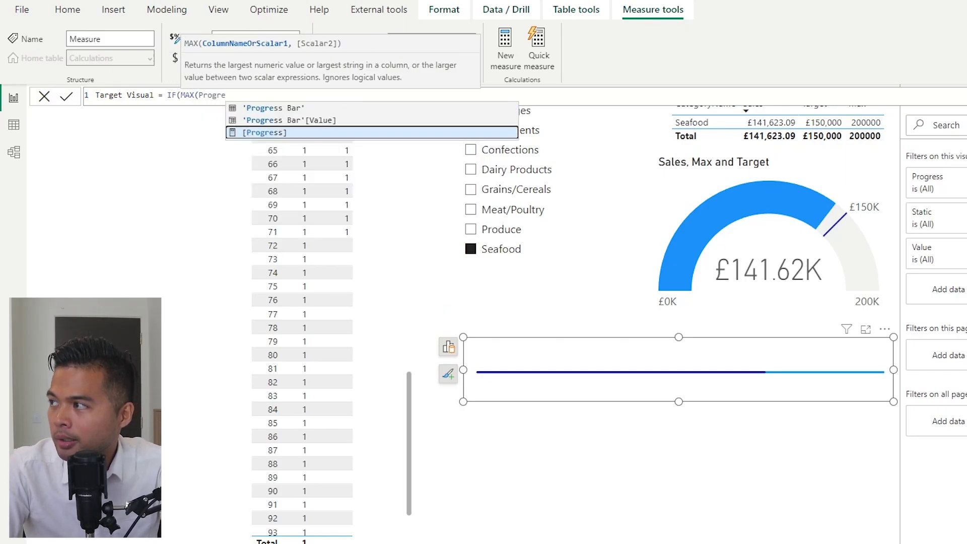
key(Up)
key(Tab)
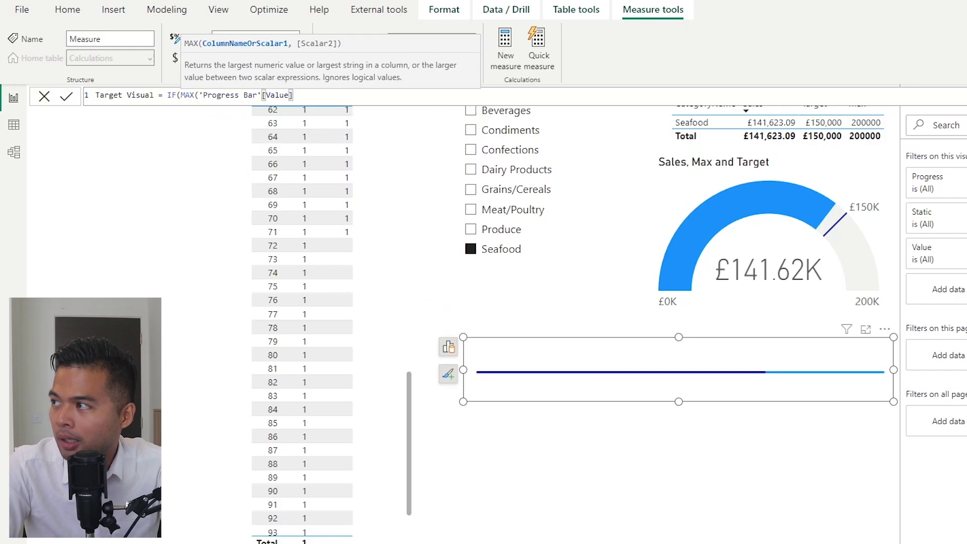
text() =  75)
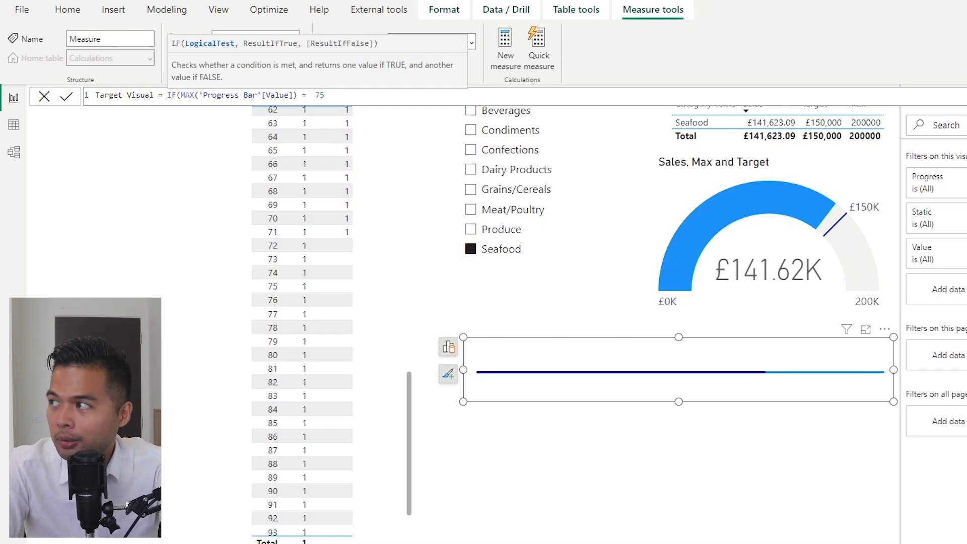
text(1))
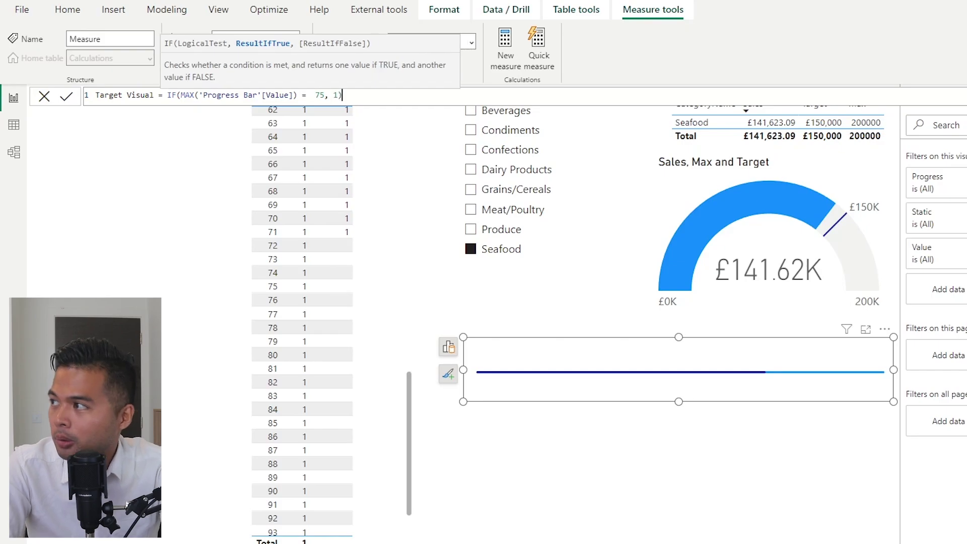
key(Return)
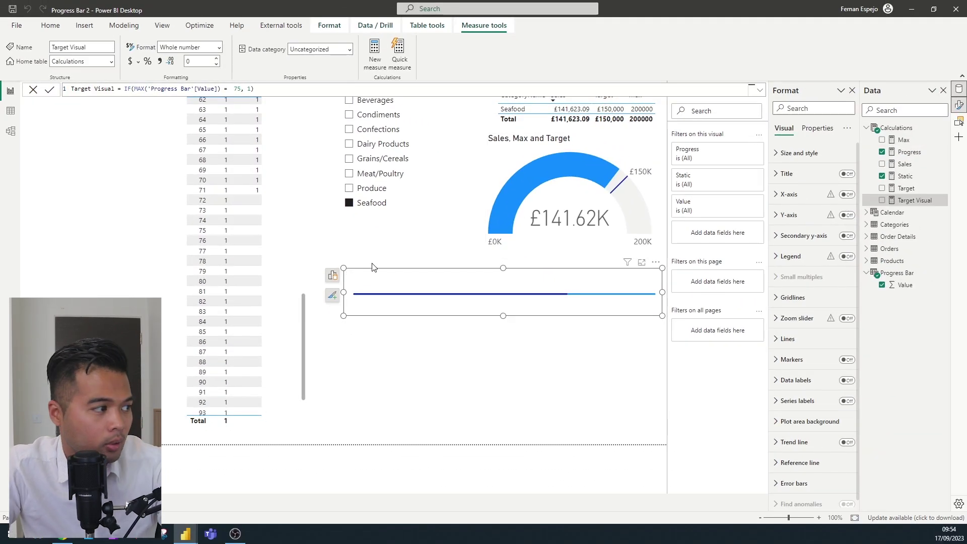
Step: Add the Target Visual measure to the line chart's Y-axis, alongside Static and Progress
click(332, 275)
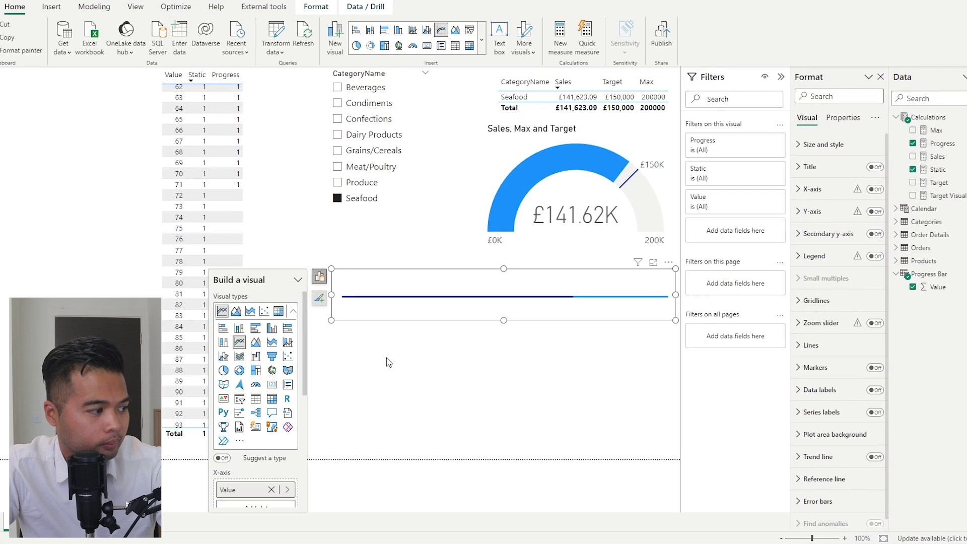
scroll(275, 382, down, 3)
click(302, 409)
click(335, 222)
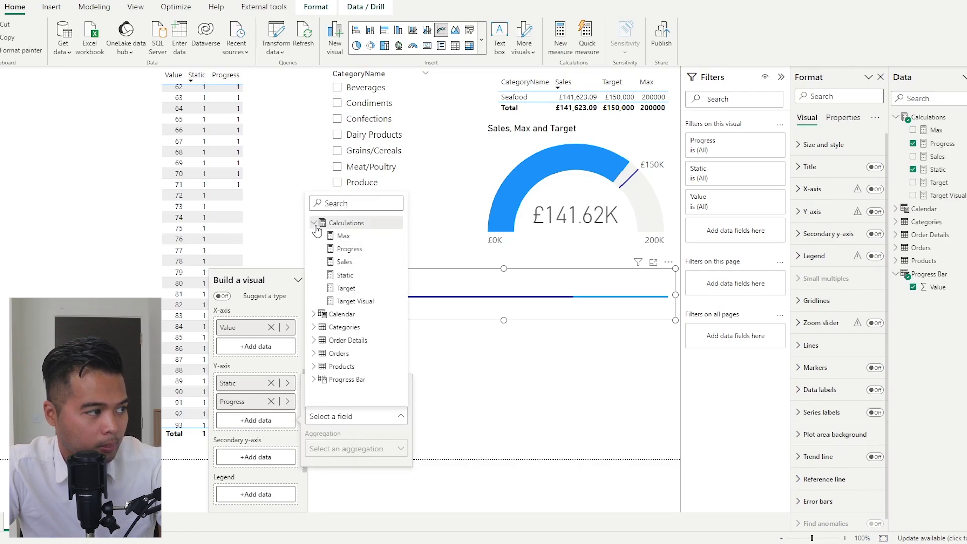
click(355, 301)
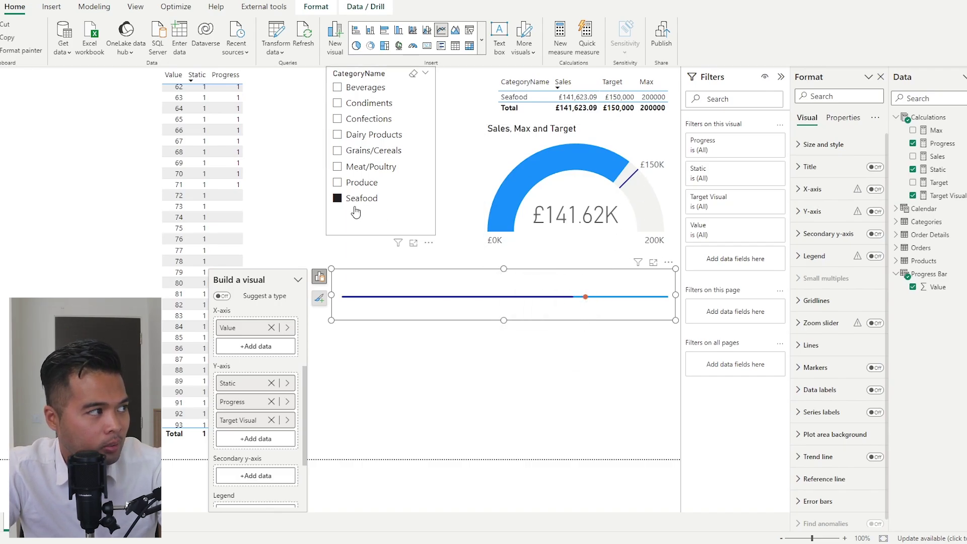
Step: Add Target Visual as a column to the Value table, widen the table slightly, and display the measure's formula
click(265, 176)
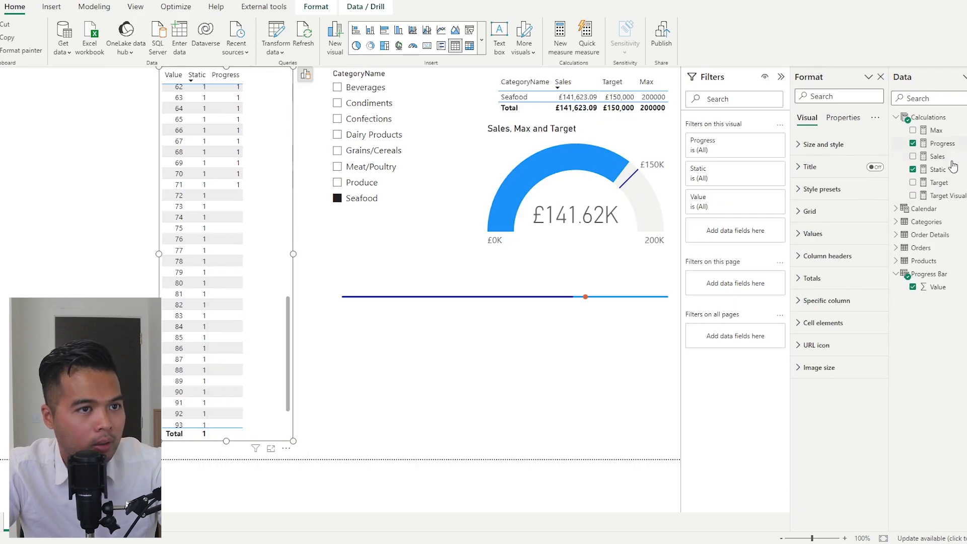
drag(948, 197, 250, 189)
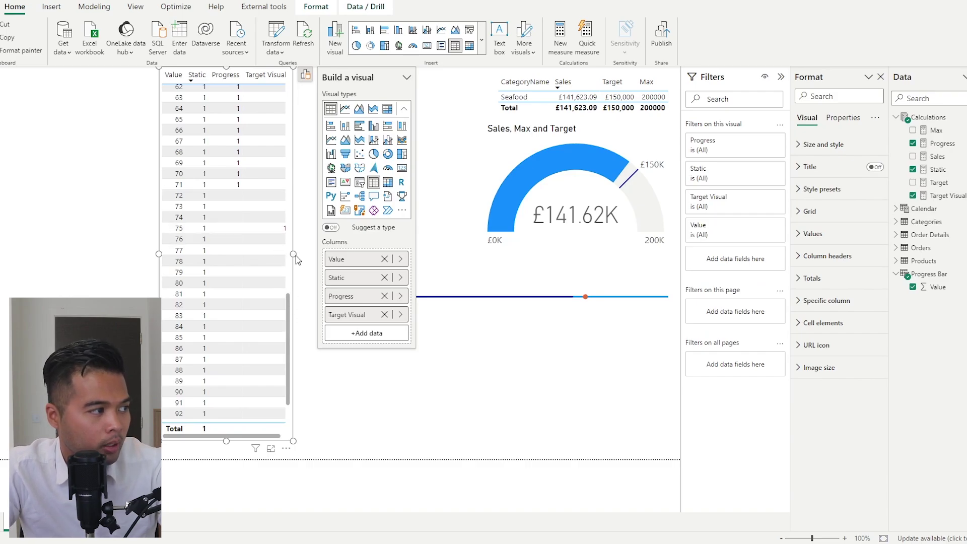
drag(296, 259, 300, 260)
click(948, 196)
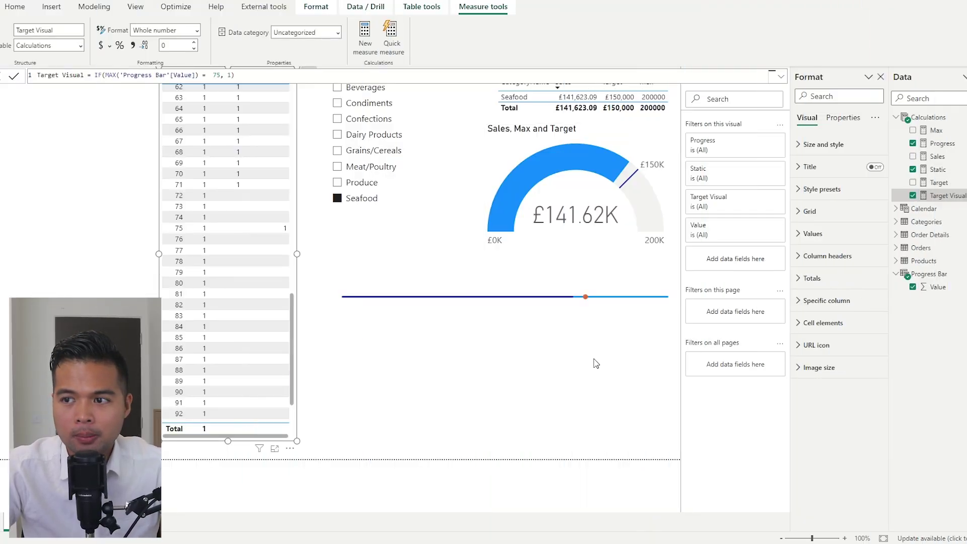
Step: Create a measure named Progress Label in the Calculations table with the placeholder value 1
right_click(932, 119)
key(Escape)
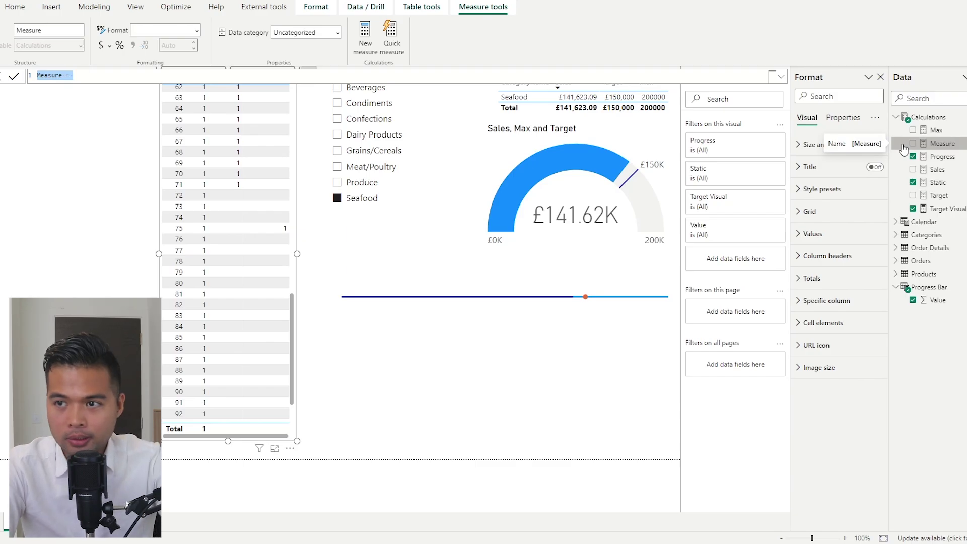
text(Progres)
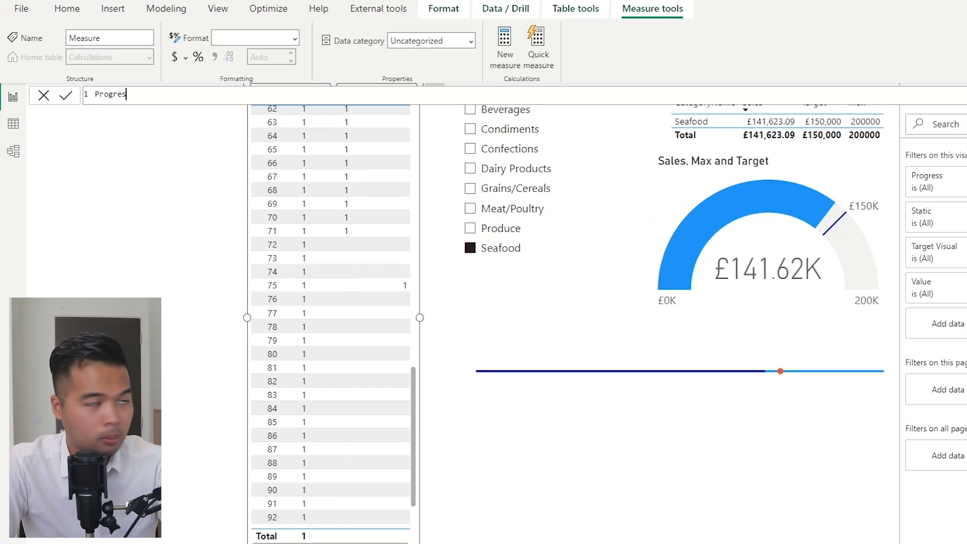
text(s Label =)
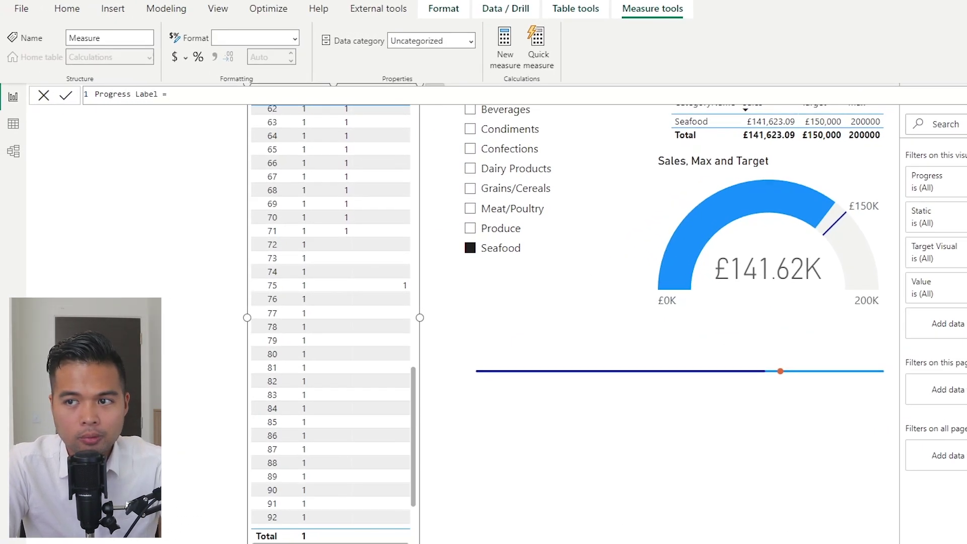
key(shift+Return)
text(VAR)
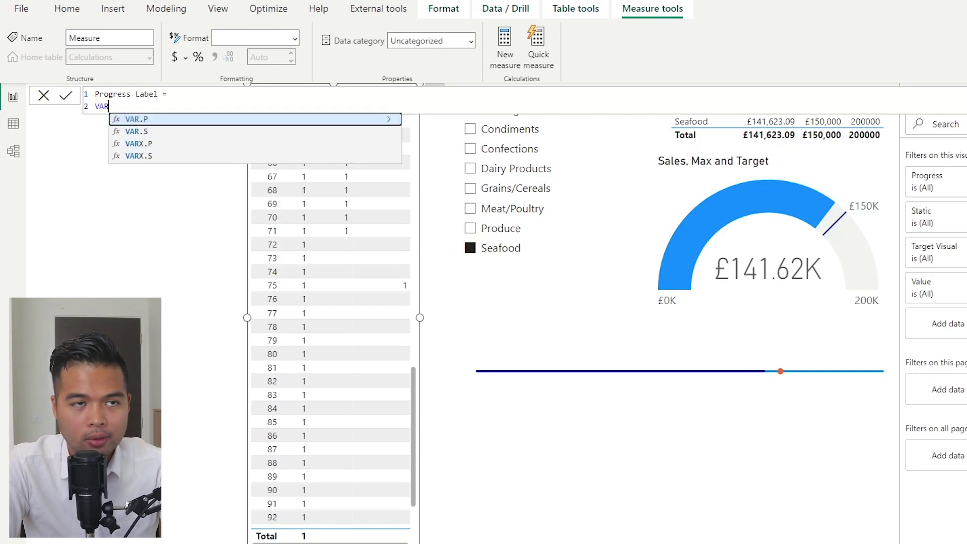
key(BackSpace)
key(BackSpace)
key(BackSpace)
key(BackSpace)
text(1)
key(Return)
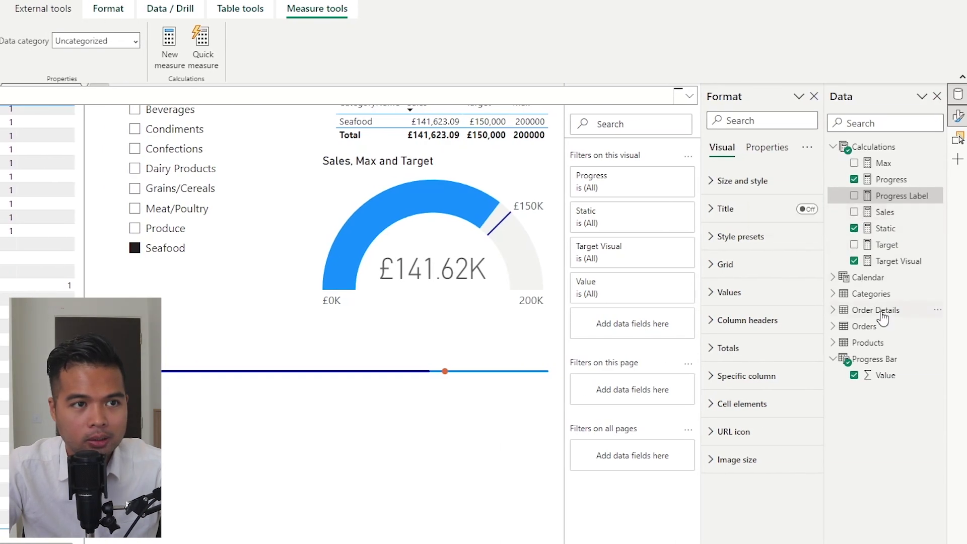
Step: Copy the Progress measure's formula, from VAR _toPct onward, into Progress Label in place of the placeholder
click(899, 182)
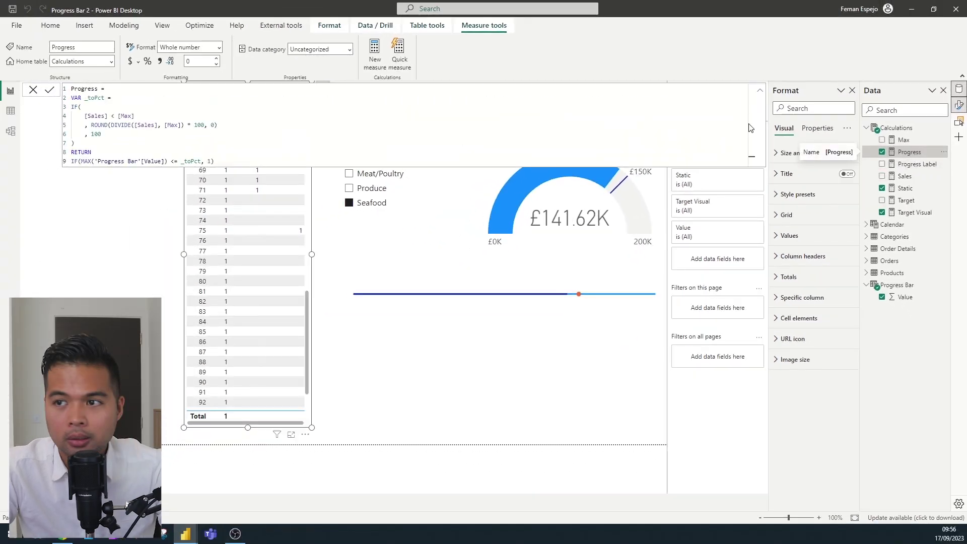
drag(222, 160, 74, 98)
key(ctrl+c)
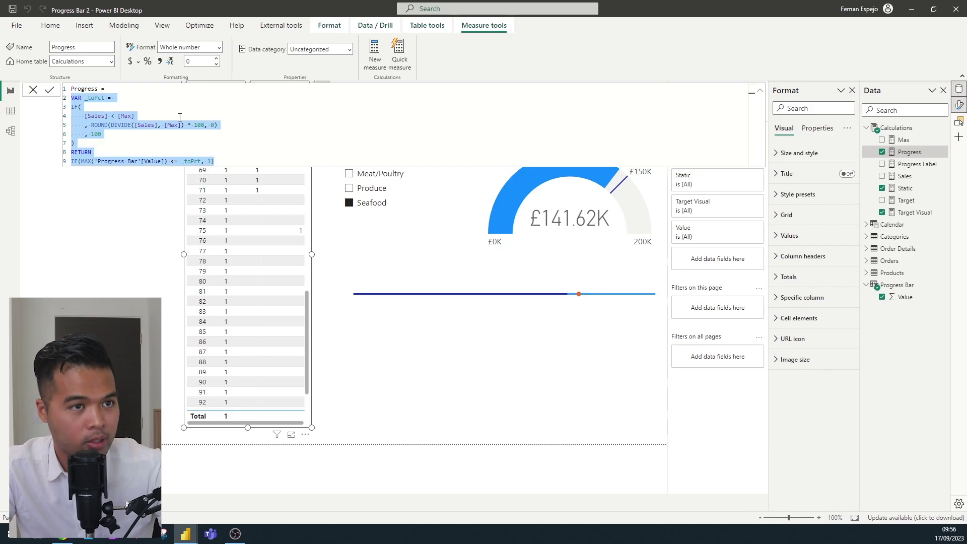
click(915, 165)
click(137, 104)
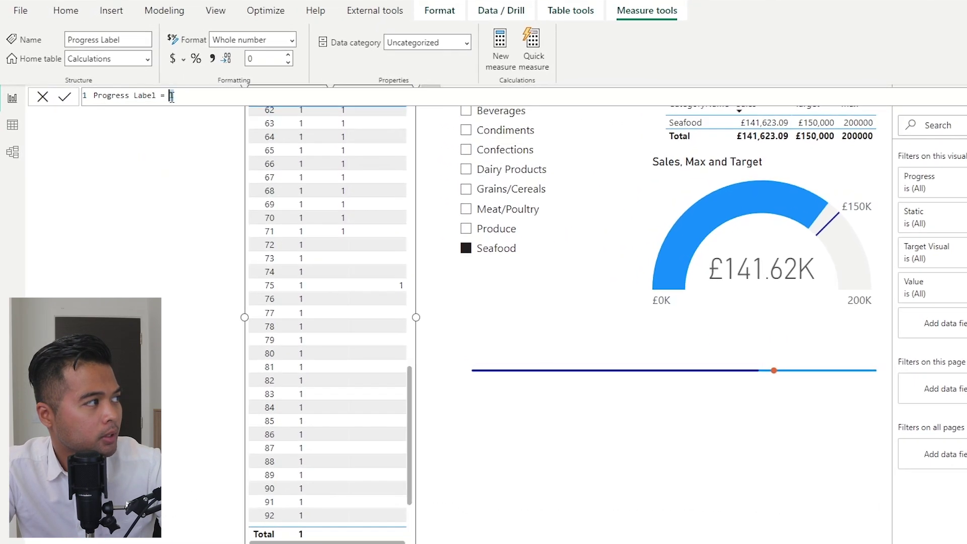
key(ctrl+v)
click(170, 97)
key(shift+Return)
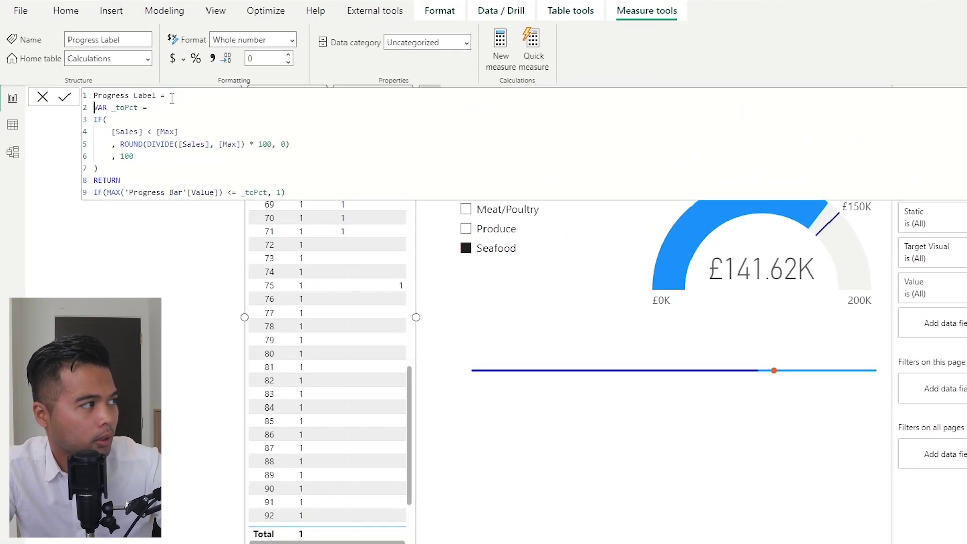
Step: Change the Progress Label's RETURN expression to IF(MAX('Progress Bar'[Value]) = _toPct, -0.5)
click(233, 192)
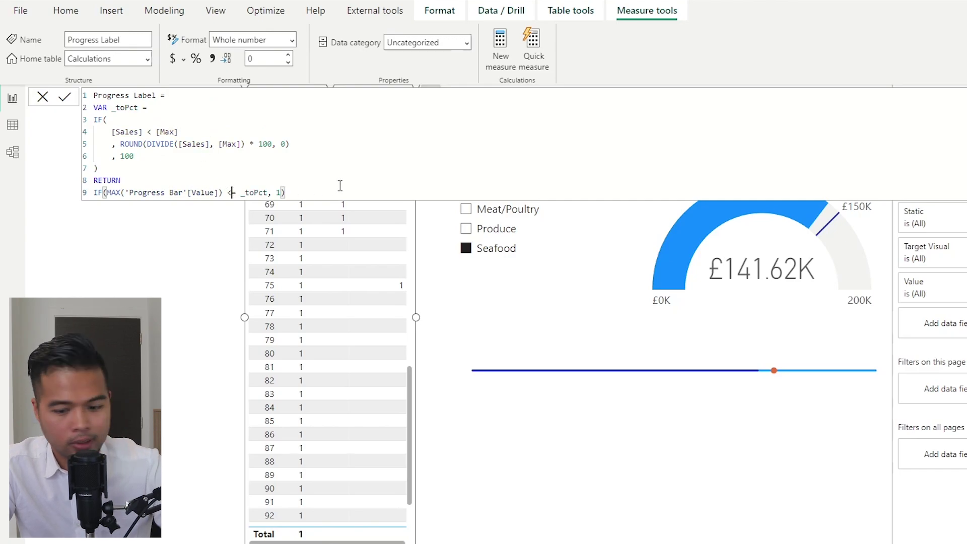
key(BackSpace)
click(278, 190)
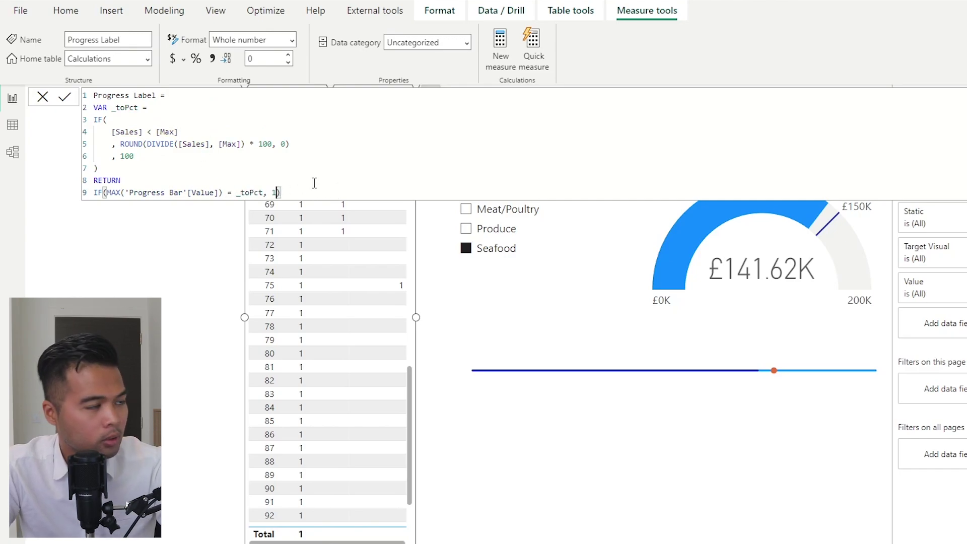
key(BackSpace)
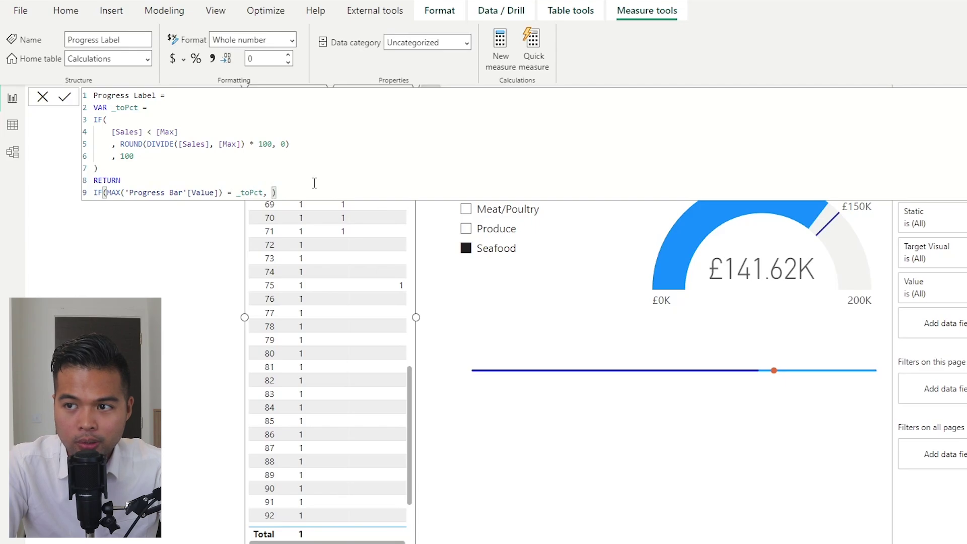
text(0.5)
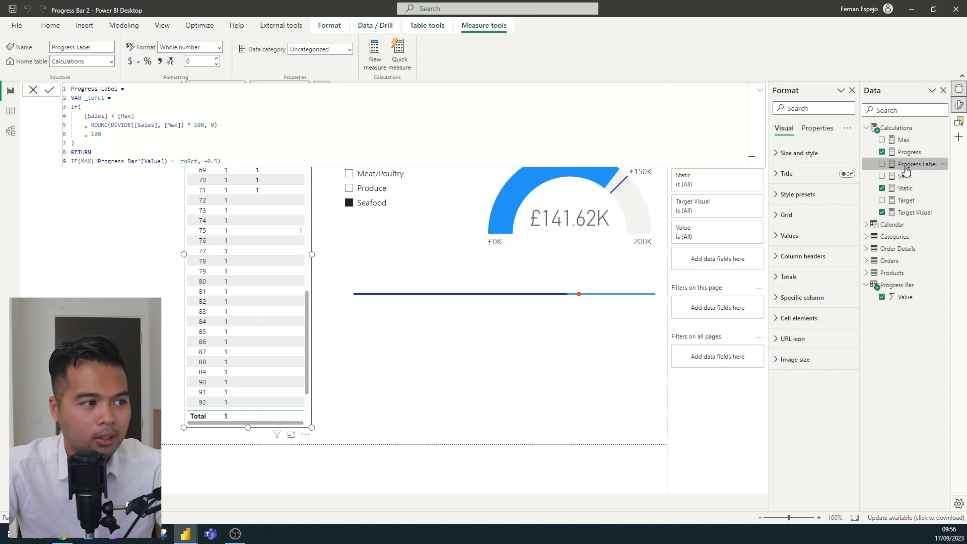
Step: Add Progress Label to the line chart and make the chart slightly taller
click(907, 163)
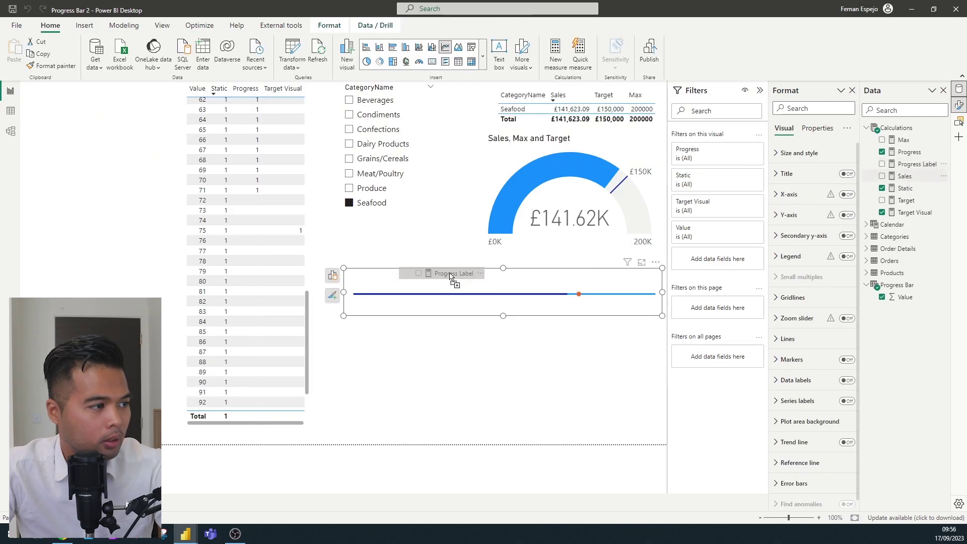
click(436, 288)
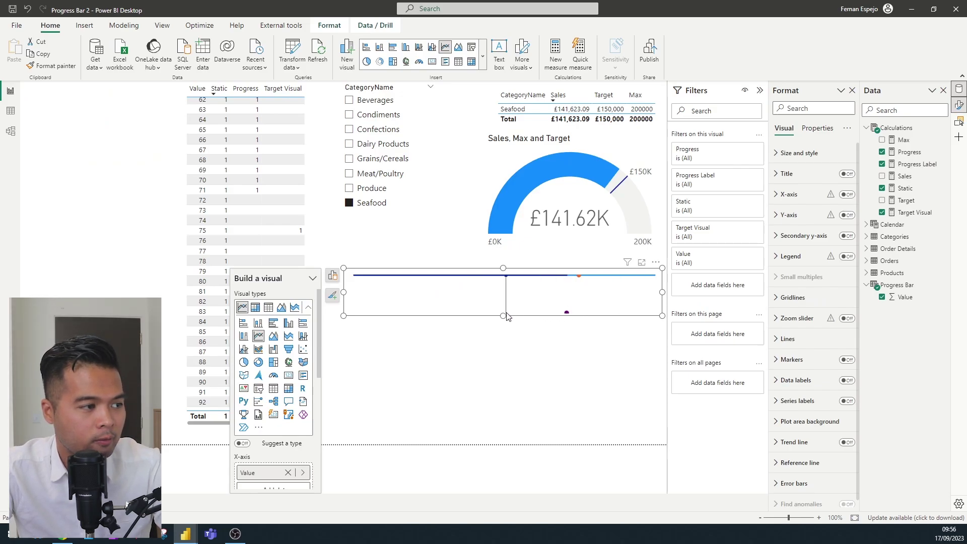
drag(503, 316, 503, 330)
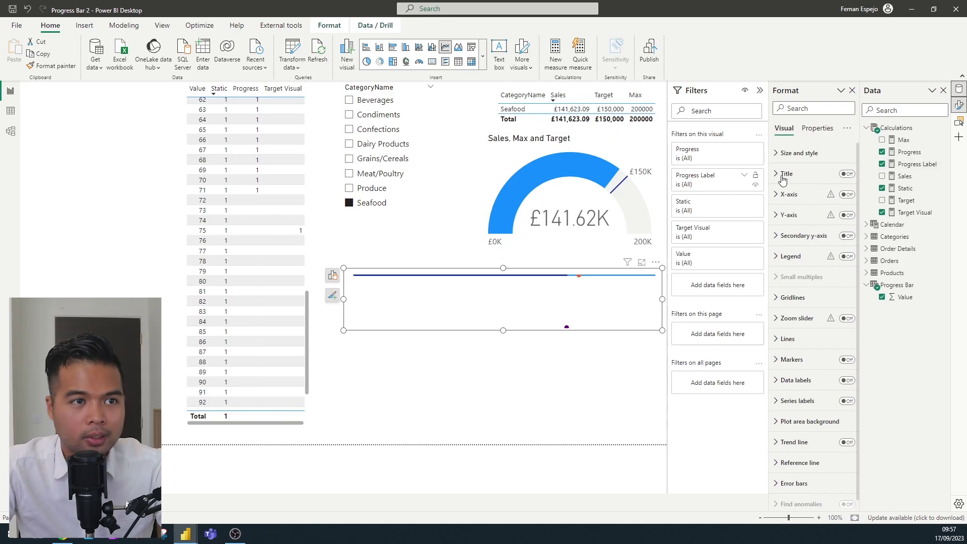
Step: Create a measure named Target Label in the Calculations table, using a copy of the Target Visual measure's IF expression
click(906, 200)
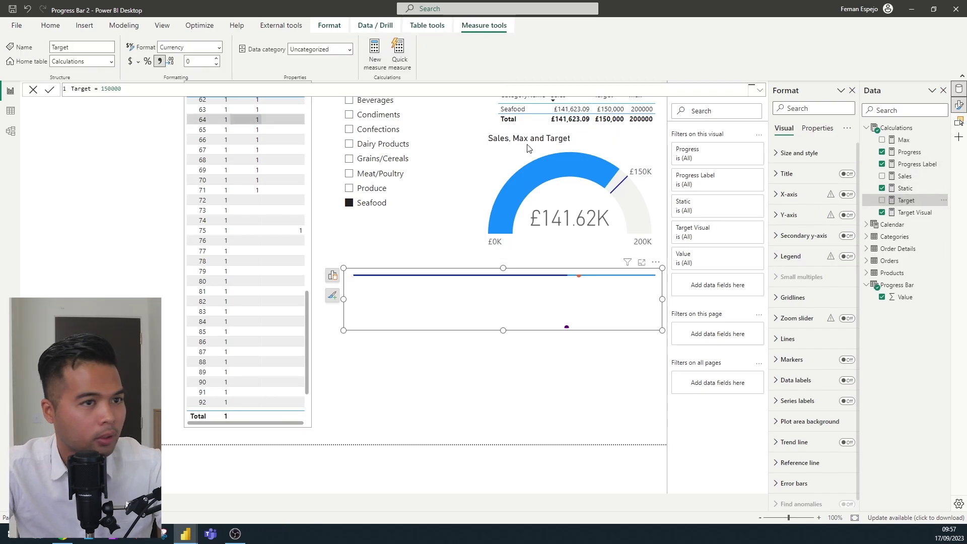
click(909, 212)
drag(264, 86, 131, 88)
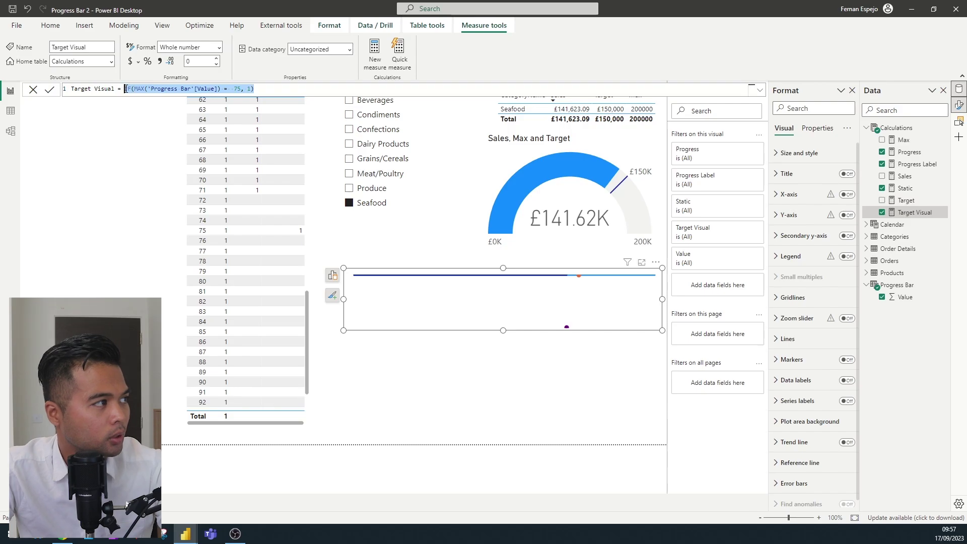
click(373, 55)
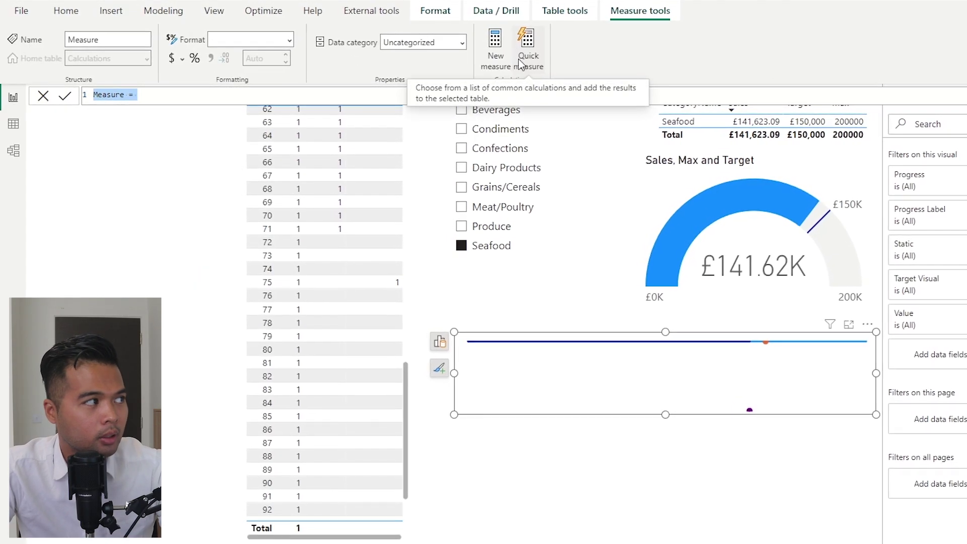
key(ctrl+a)
text(IF(MAX('Progress Bar'[Value]) = 75, 1))
click(95, 95)
text(Targ)
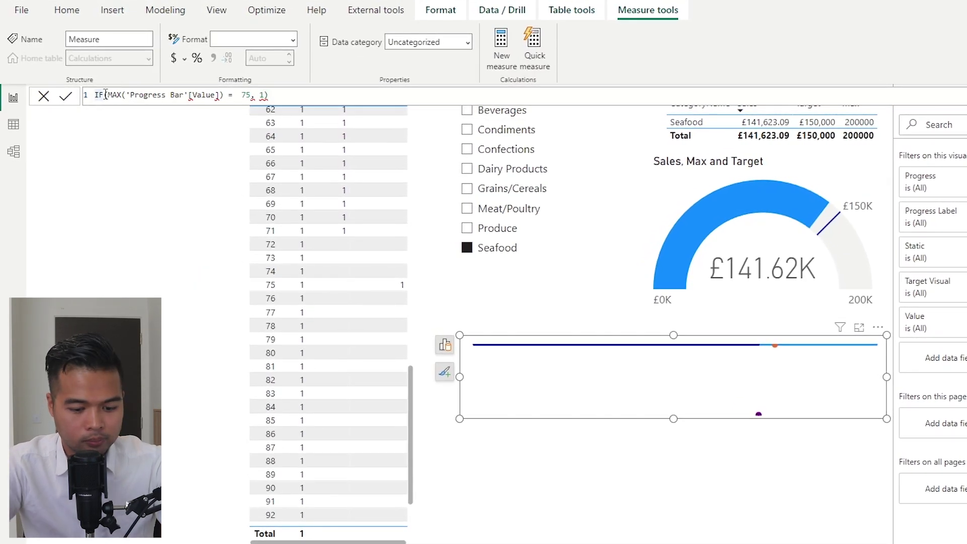
text(et Label = )
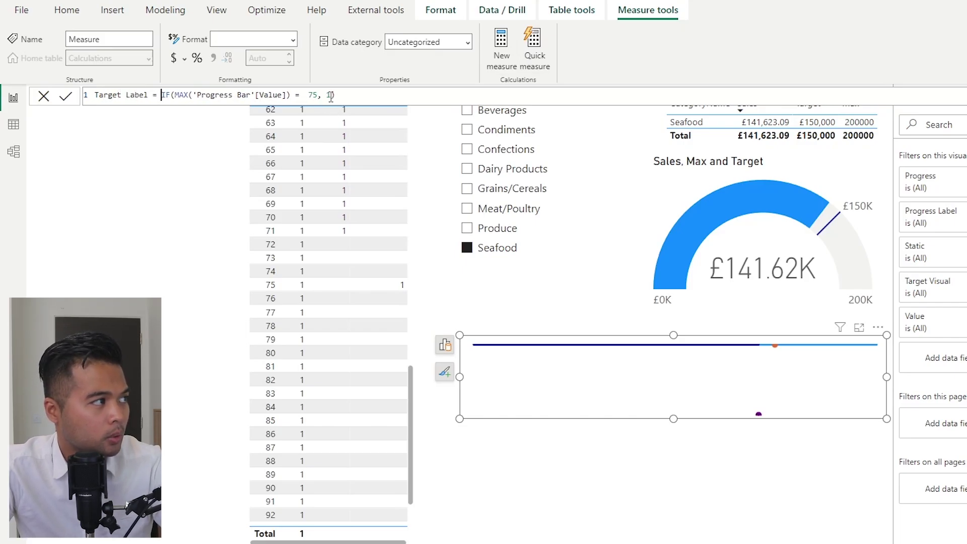
Step: Change the value returned by the Target Label measure to 2.5 and add the measure to the line chart's Y-axis
text(2.5)
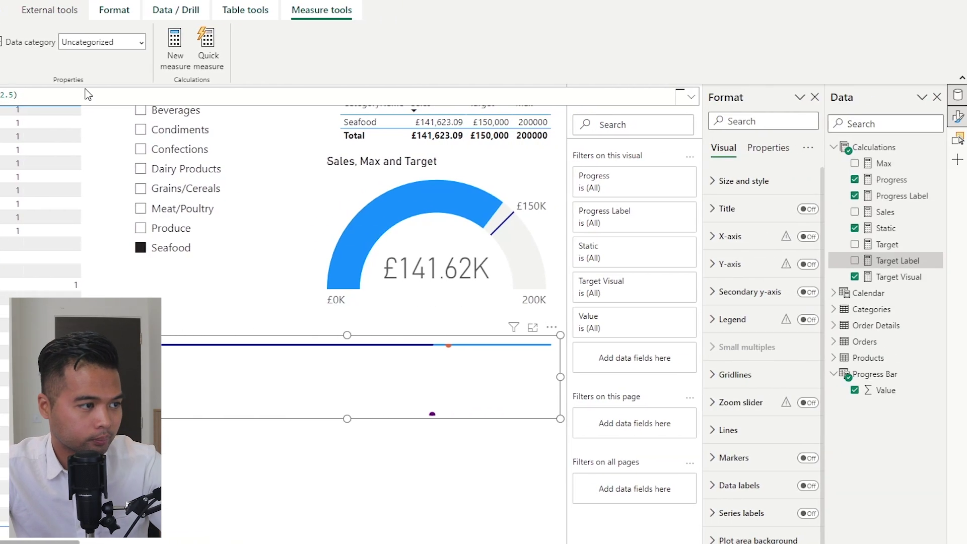
drag(891, 259, 708, 401)
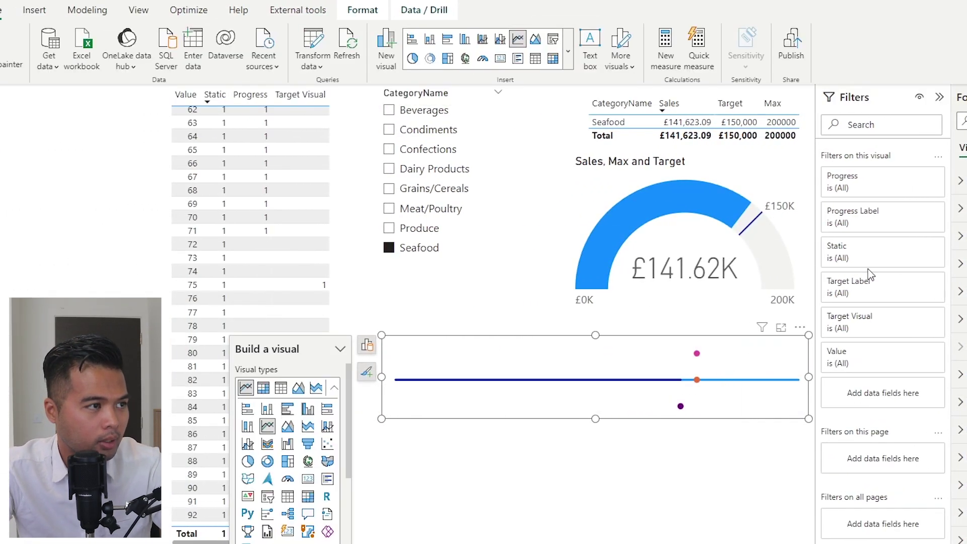
click(666, 344)
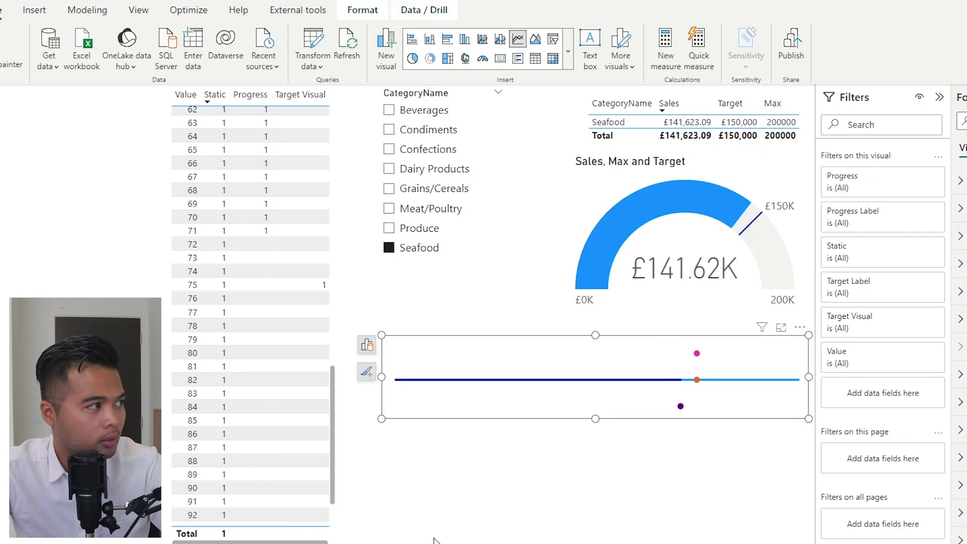
Step: Filter the page by each category in turn from Produce up to Condiments and check how the progress and label points move
click(417, 229)
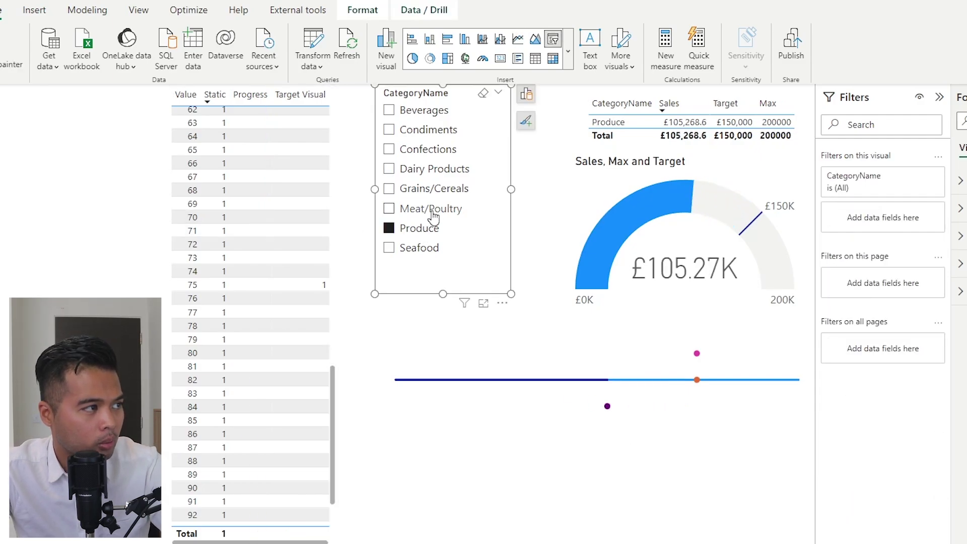
click(436, 216)
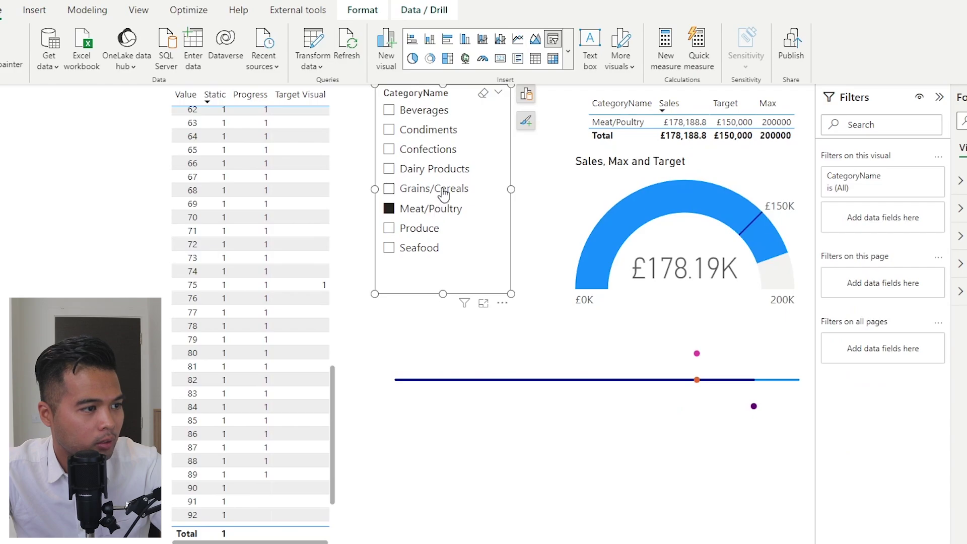
click(442, 191)
click(446, 171)
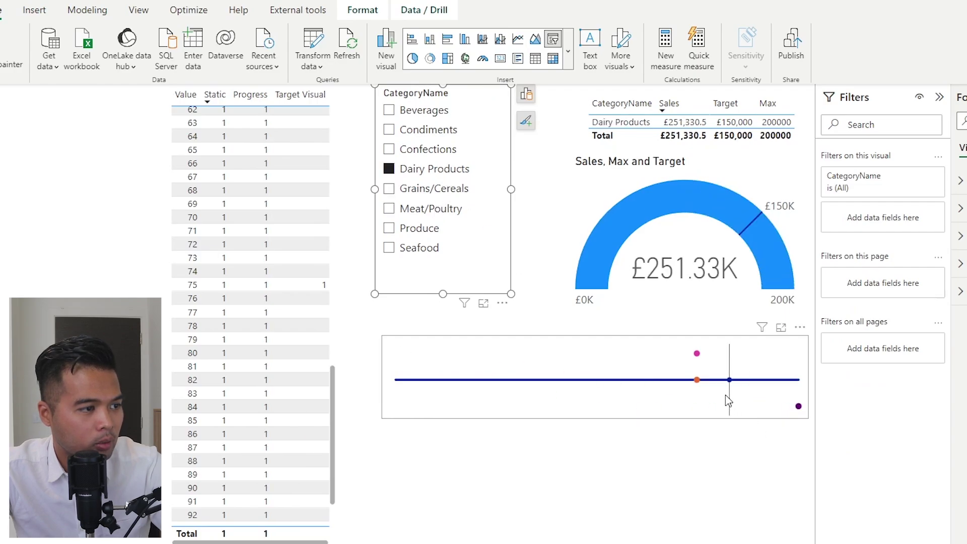
click(439, 154)
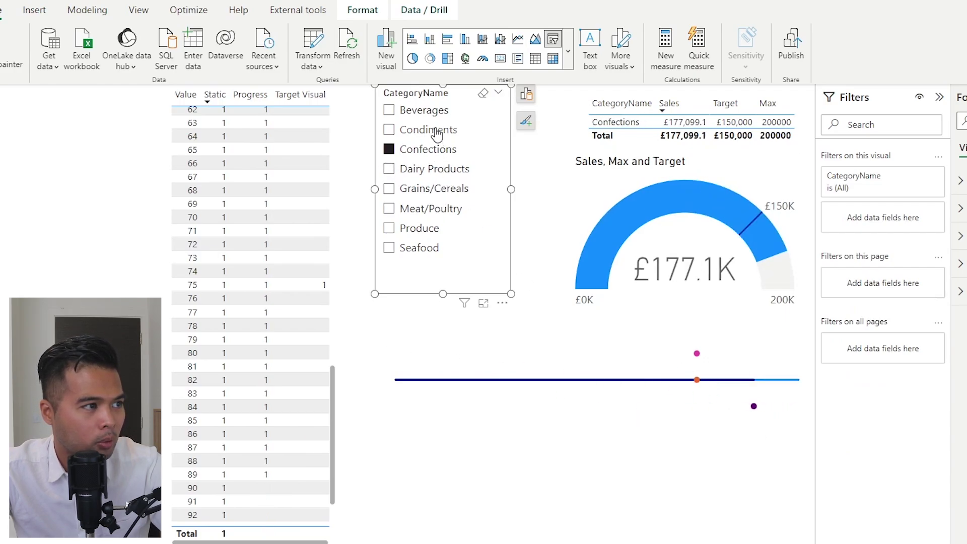
click(436, 131)
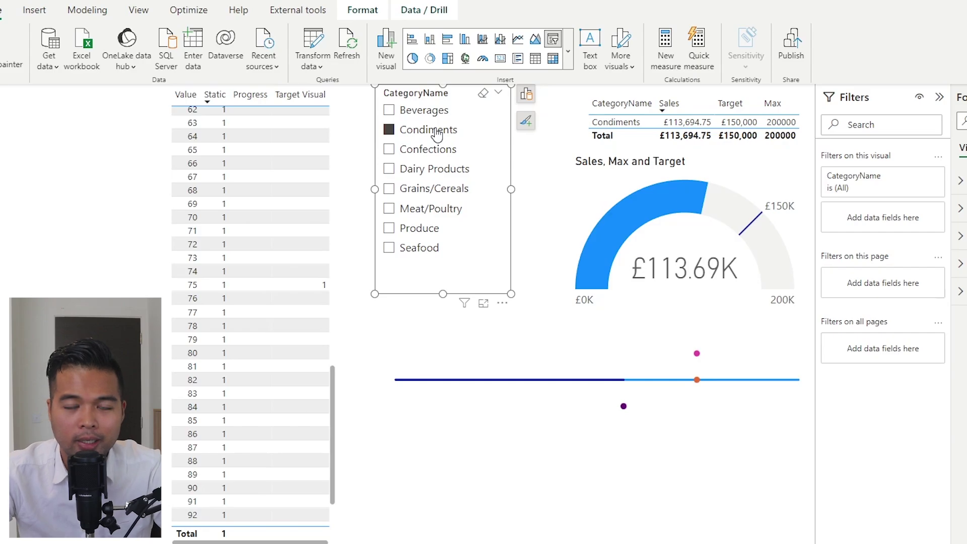
click(674, 421)
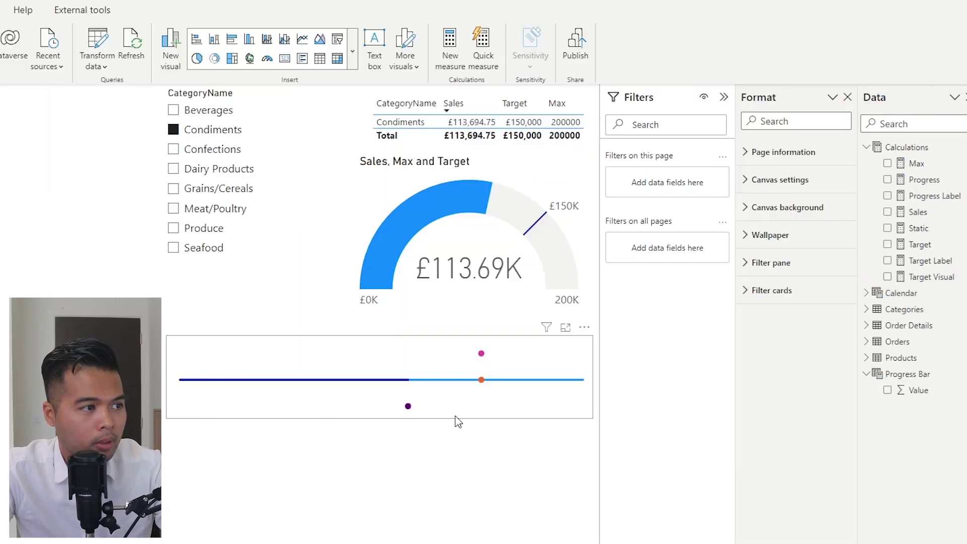
Step: Open the line chart's Lines formatting settings and show the colors of the individual series
click(458, 420)
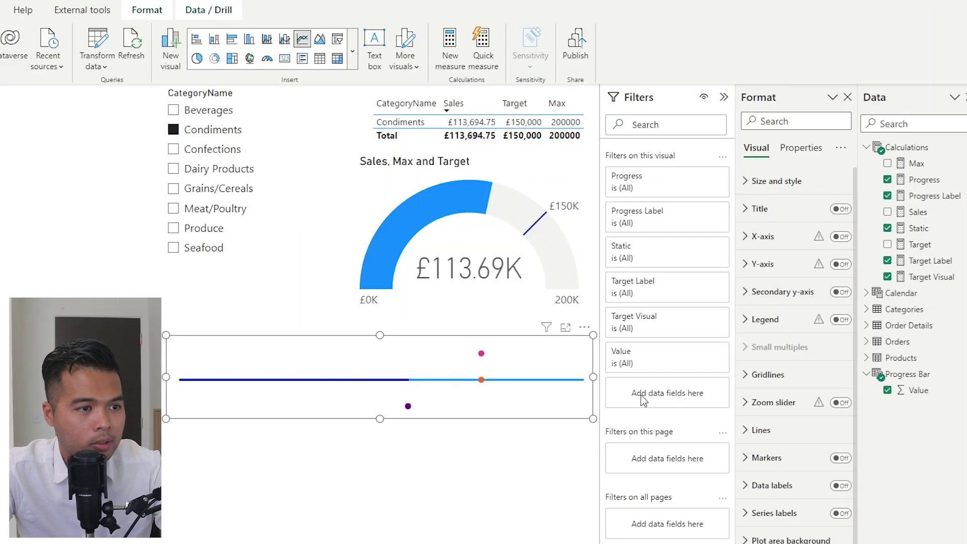
scroll(778, 442, down, 1)
click(775, 423)
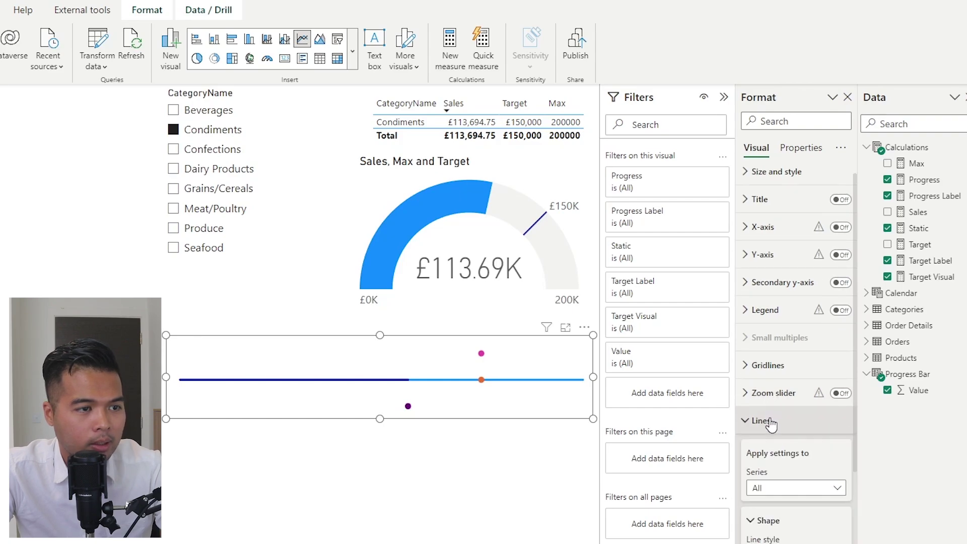
click(775, 423)
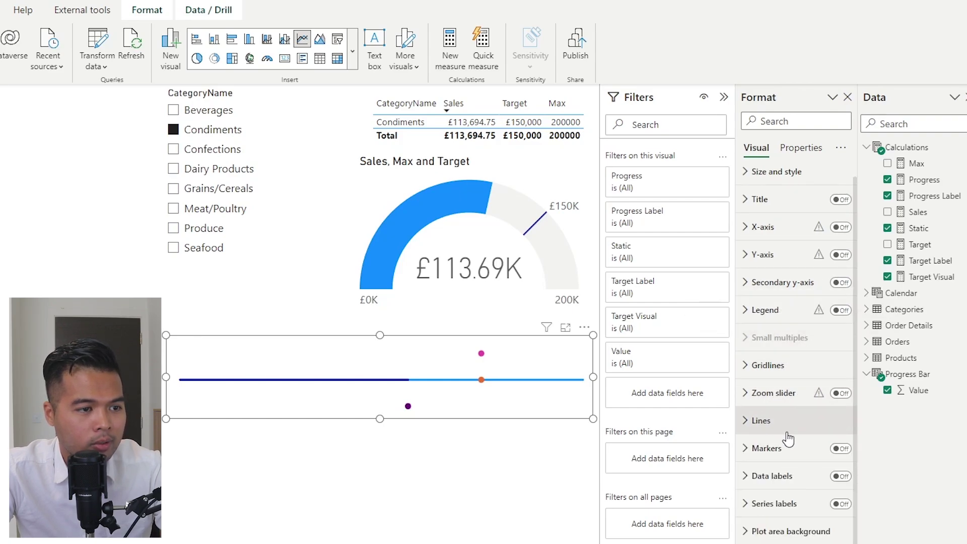
click(785, 432)
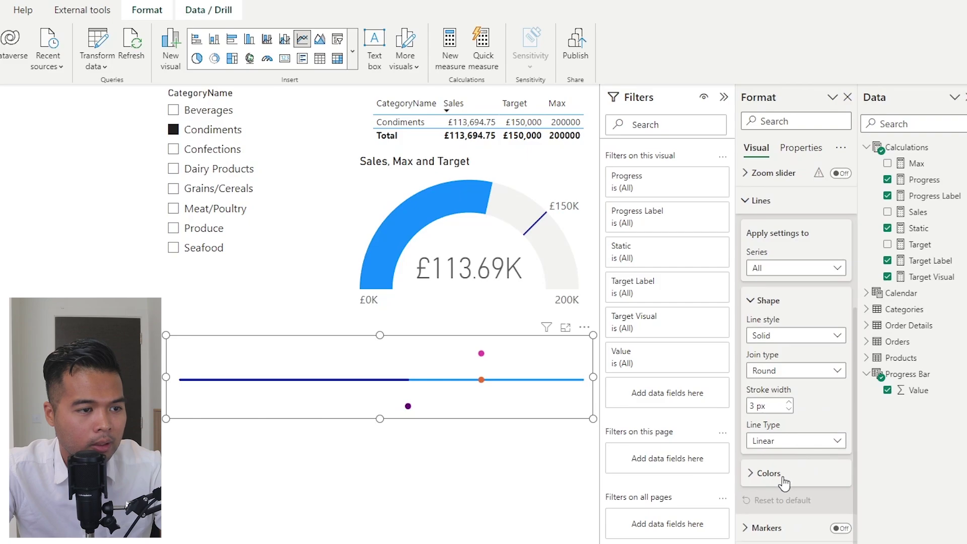
click(769, 474)
scroll(829, 471, down, 4)
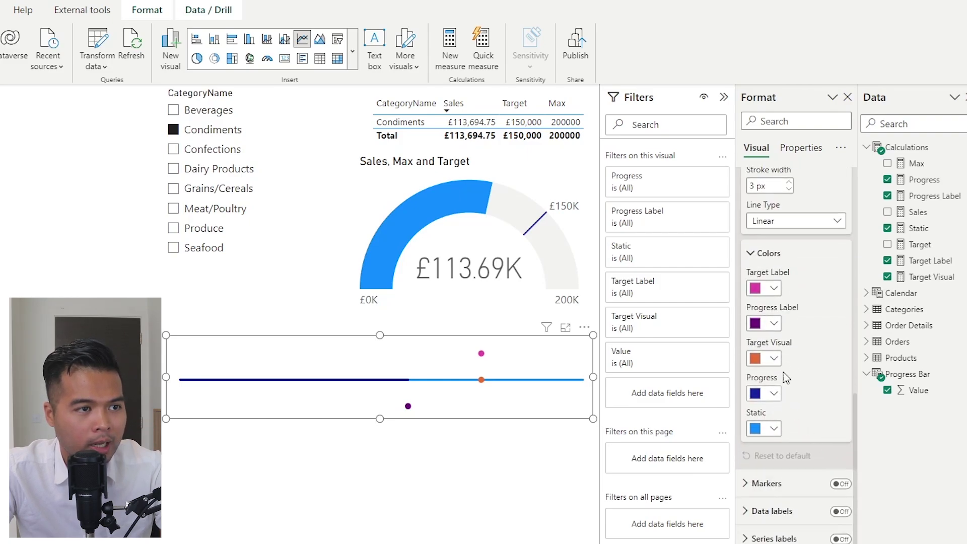
Step: Show the line chart's Y-axis fields and set the stroke width of all its series to 0 px
click(139, 348)
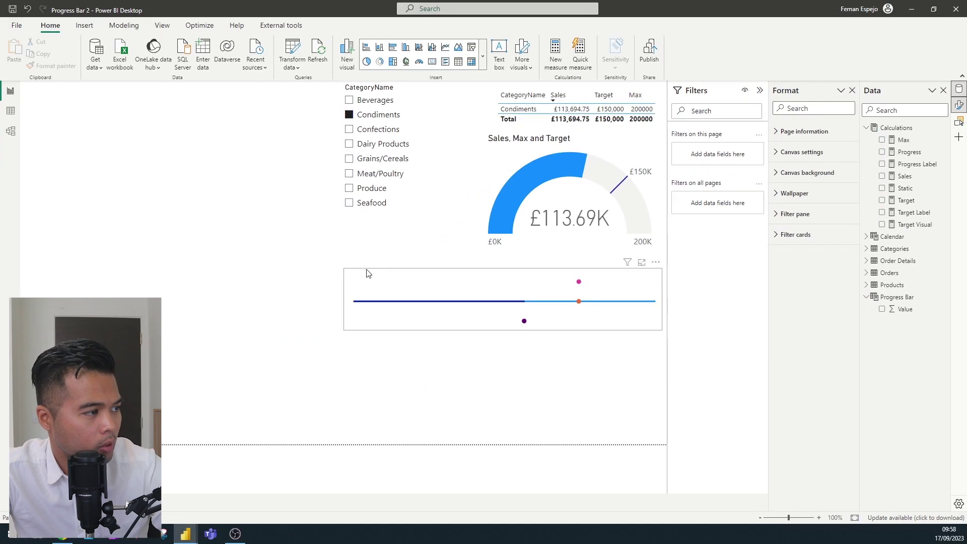
click(366, 273)
click(333, 276)
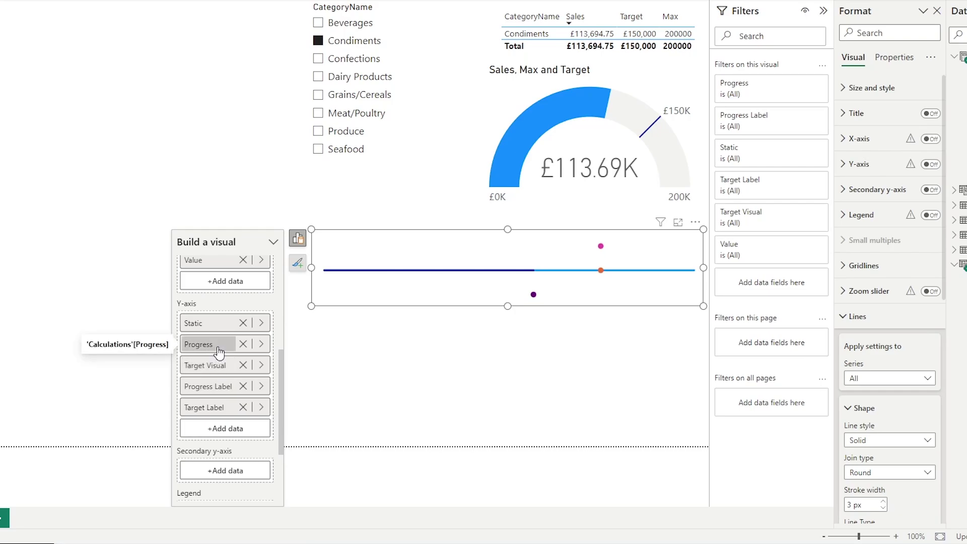
scroll(916, 348, down, 8)
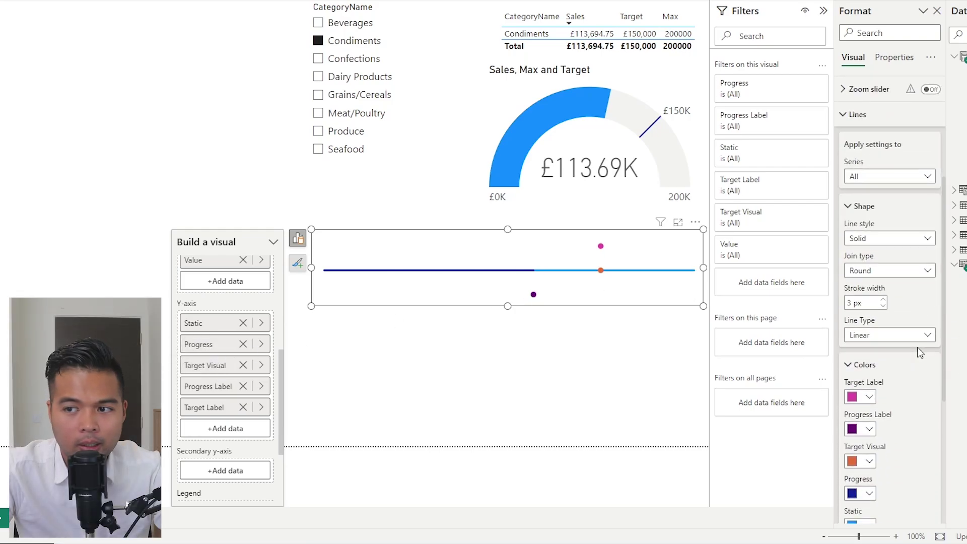
scroll(910, 340, up, 8)
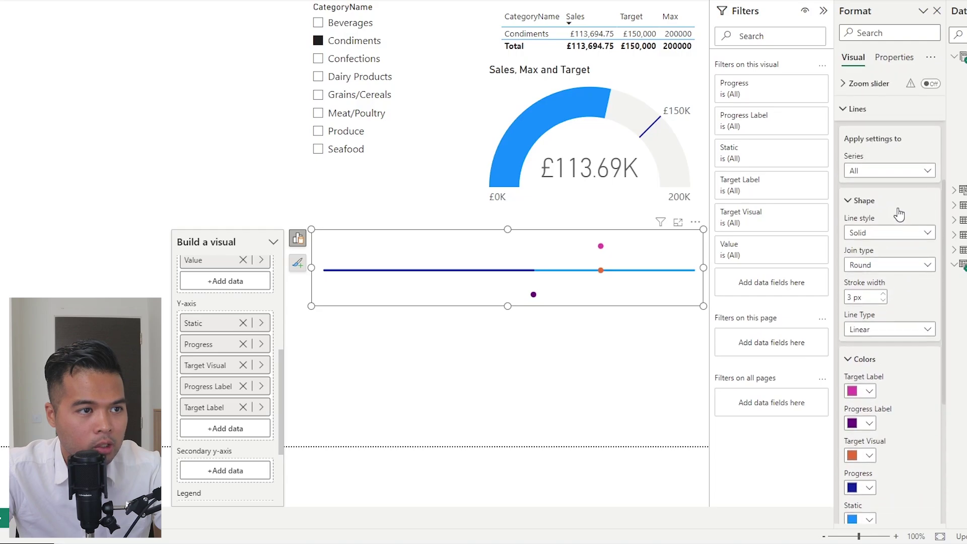
click(883, 306)
click(884, 306)
click(883, 306)
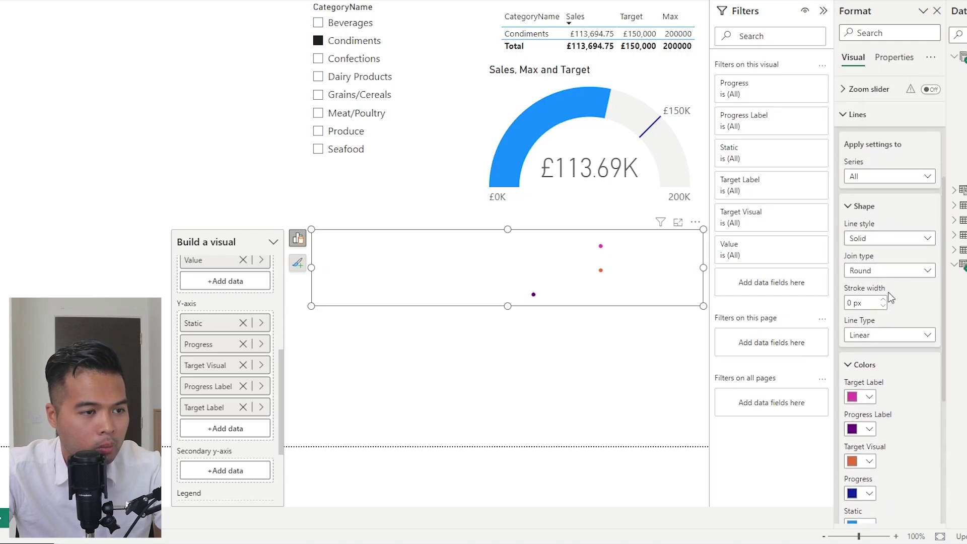
Step: Set the line colors of the Progress Label and Target Label series to white
scroll(899, 401, down, 5)
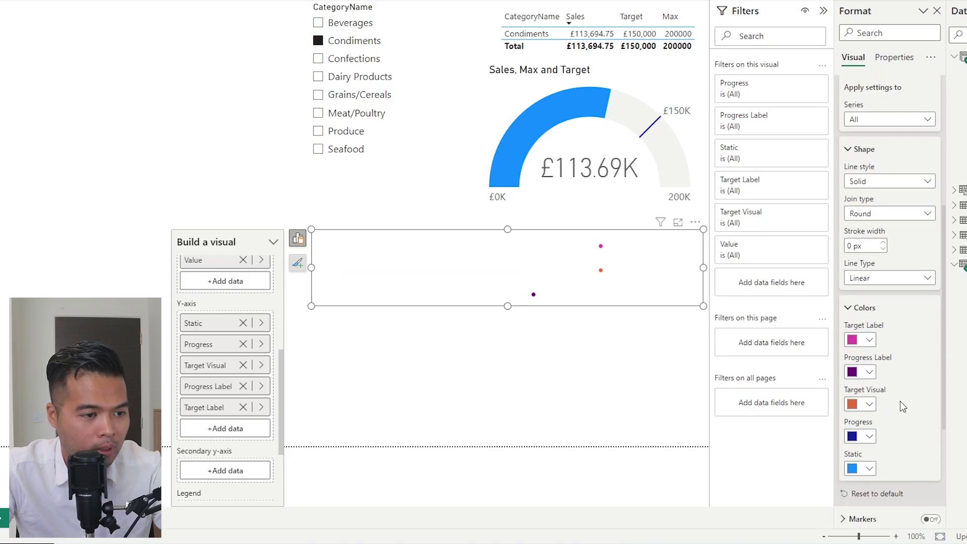
click(870, 358)
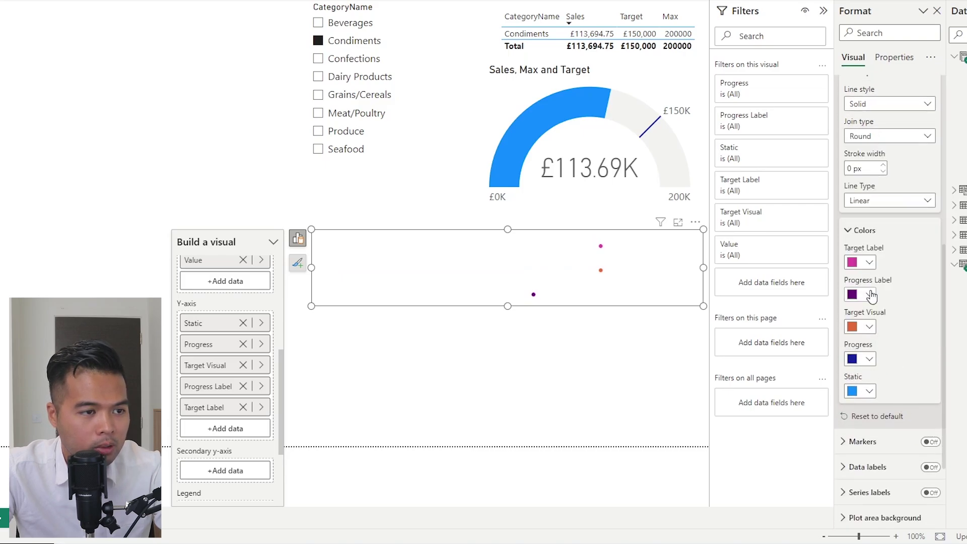
click(870, 294)
click(862, 346)
click(869, 262)
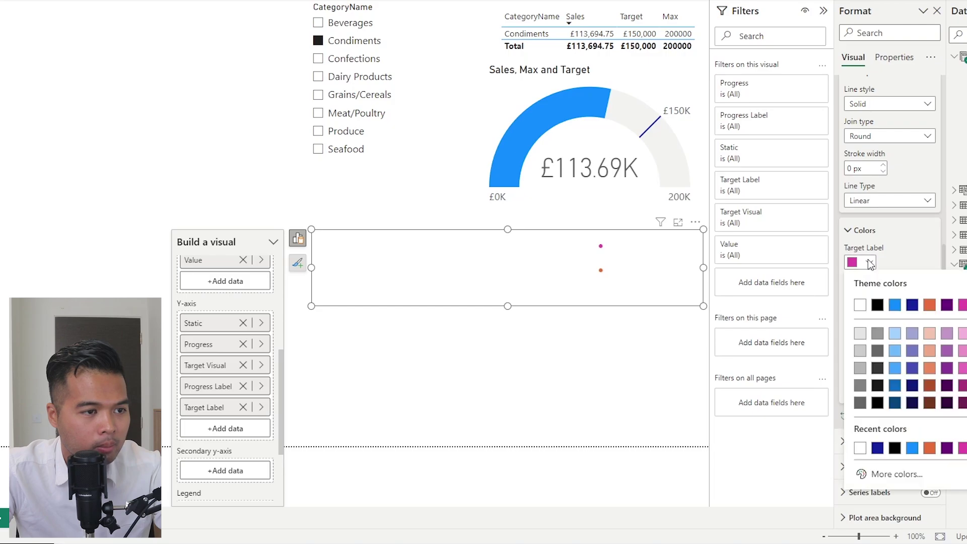
click(862, 308)
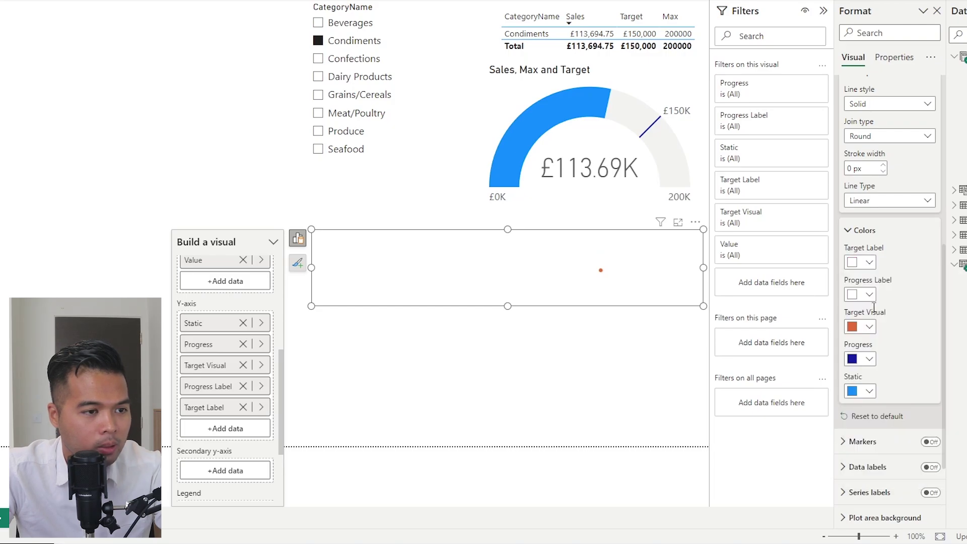
scroll(879, 252, down, 1)
click(870, 166)
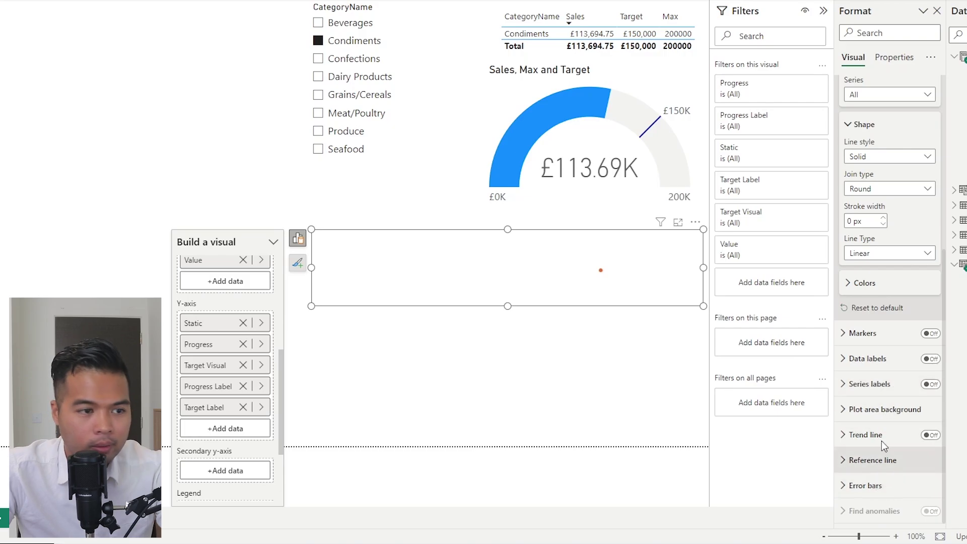
click(881, 360)
click(929, 359)
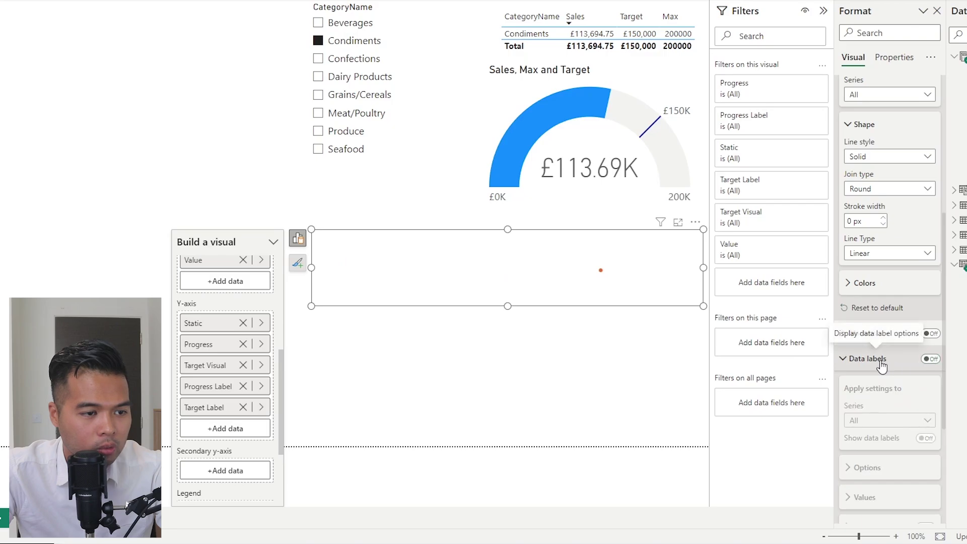
scroll(879, 353, down, 3)
click(875, 166)
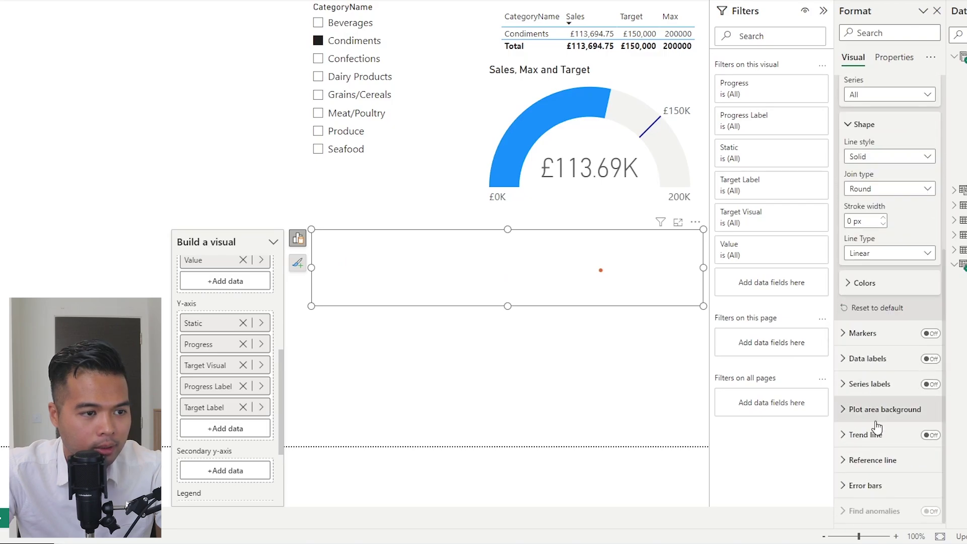
Step: Enable error bars for the Static series of the line chart and set their type to By percentage
click(879, 483)
scroll(891, 473, down, 5)
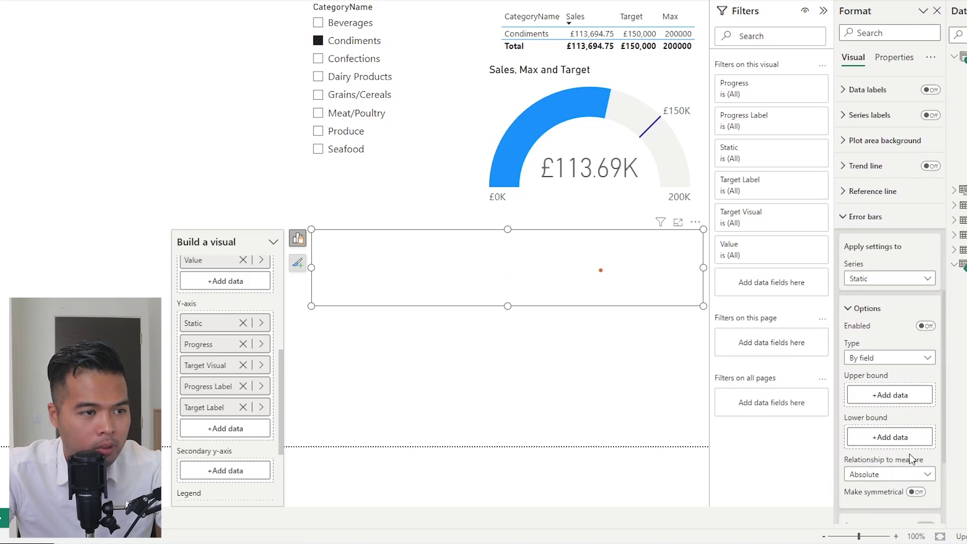
click(886, 278)
click(886, 278)
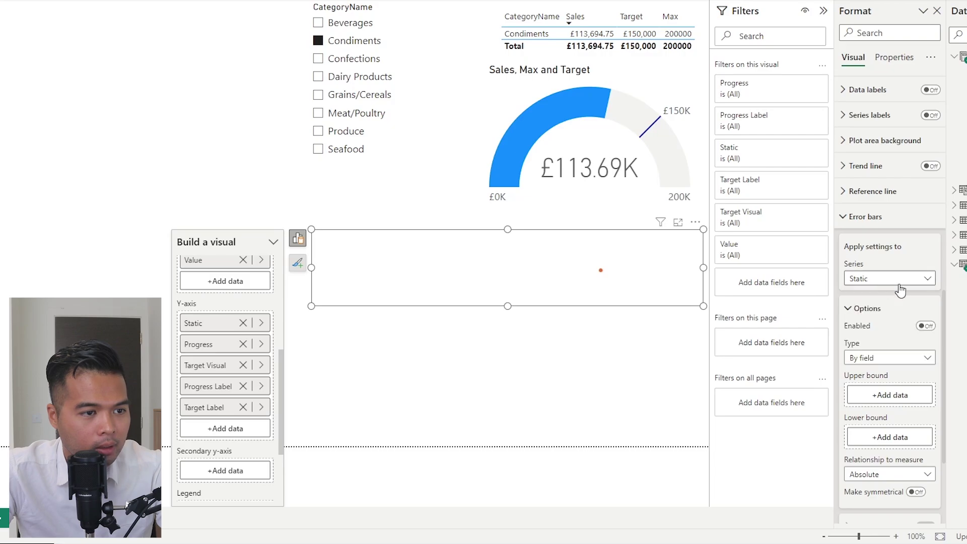
click(925, 326)
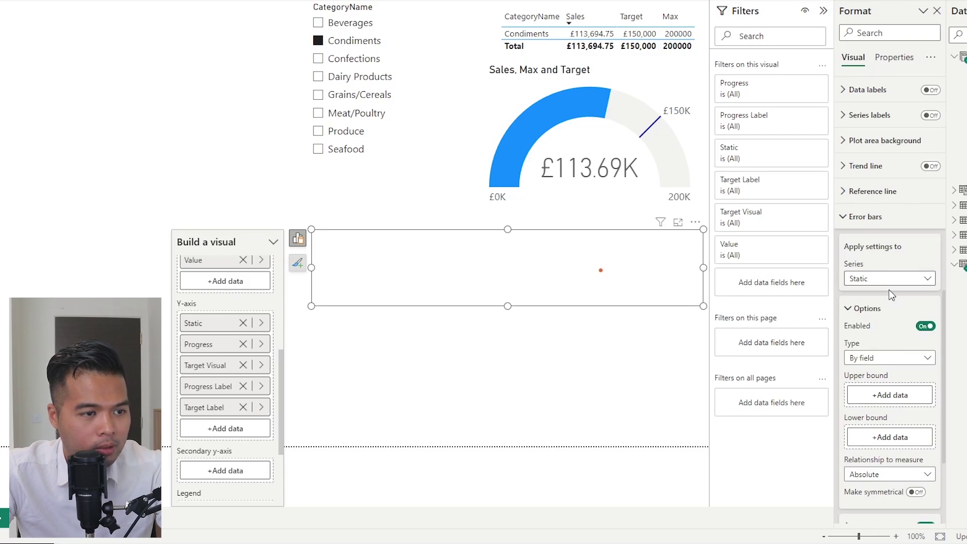
click(879, 358)
click(873, 387)
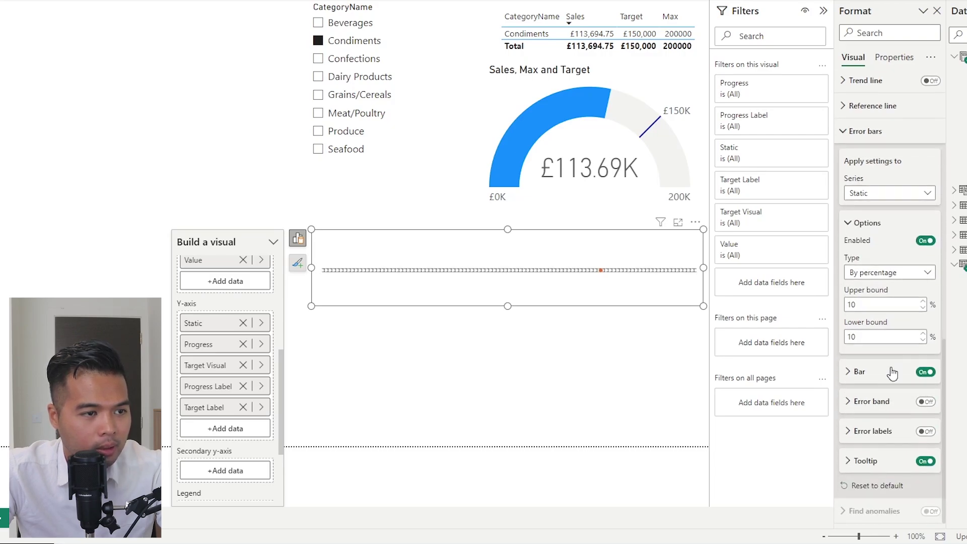
Step: Set the upper and lower bounds of the Static series' error bars to 100%
scroll(886, 353, down, 2)
double_click(881, 305)
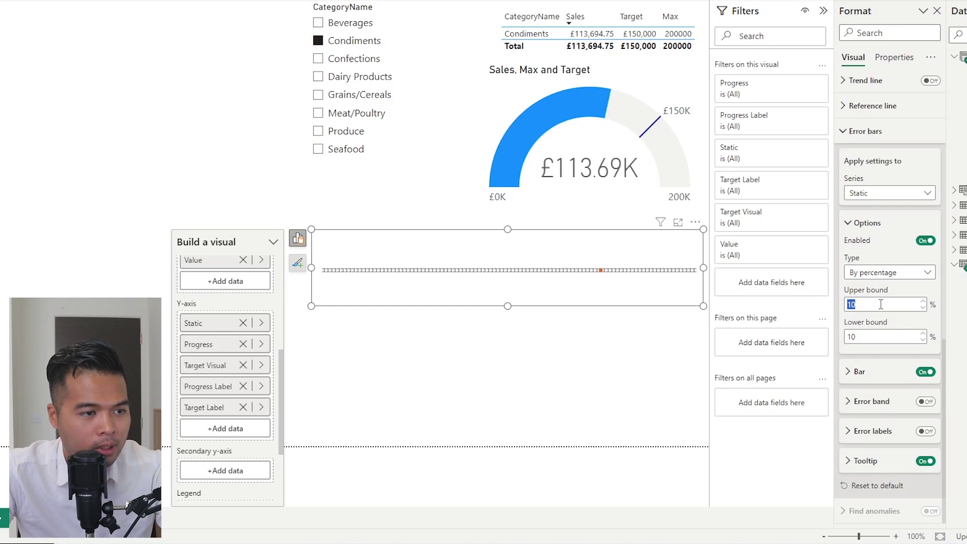
text(100)
click(878, 335)
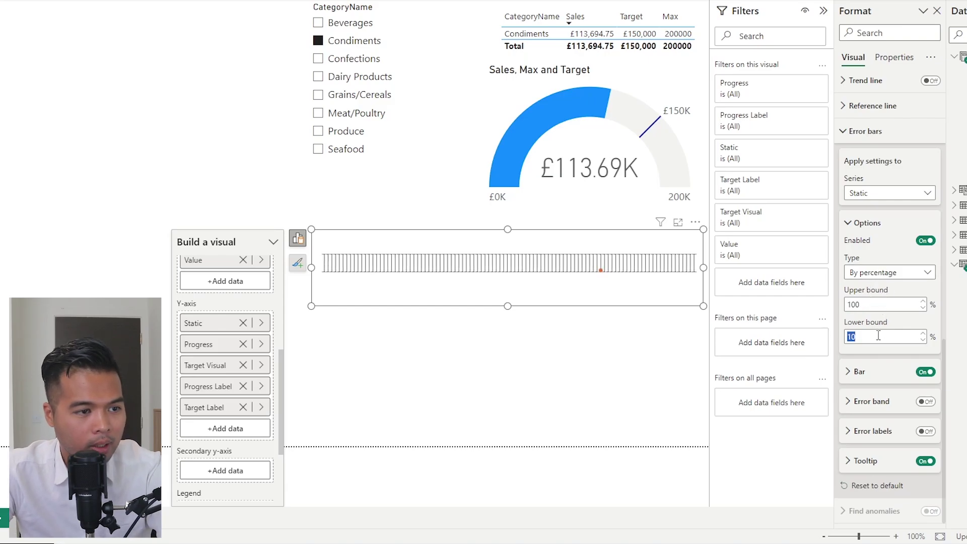
text(1)
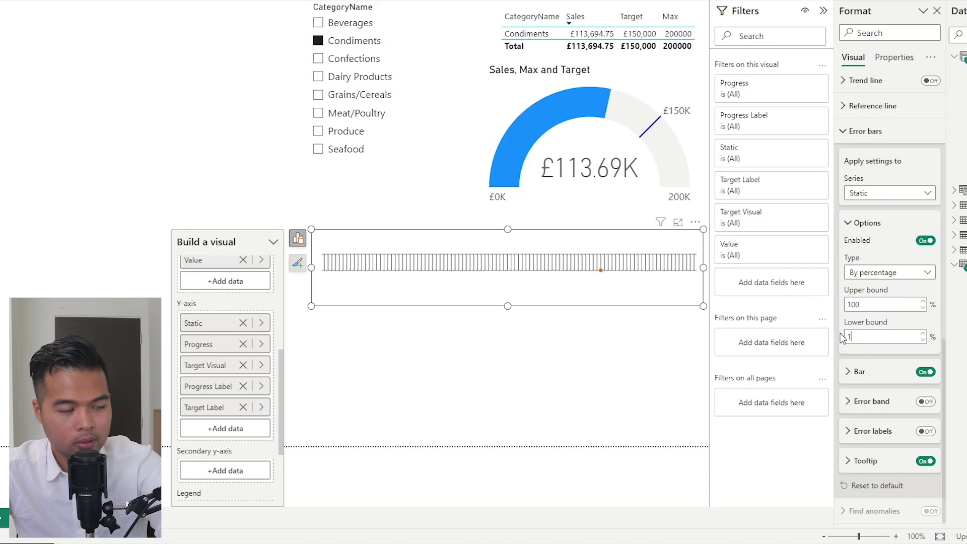
text(00)
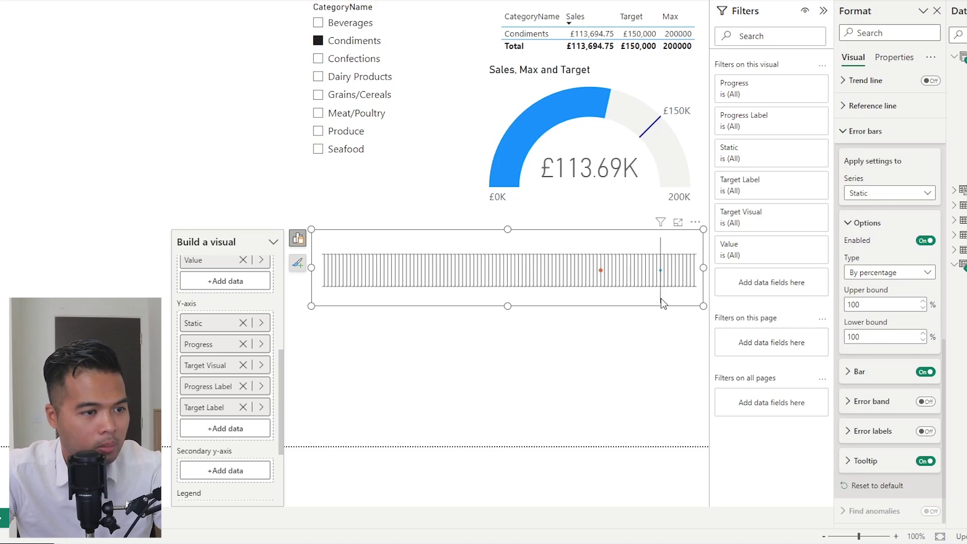
Step: Style the Static error bars with a light grey bar color, width 10, no marker shape and a 0 px border
click(906, 372)
scroll(890, 352, down, 4)
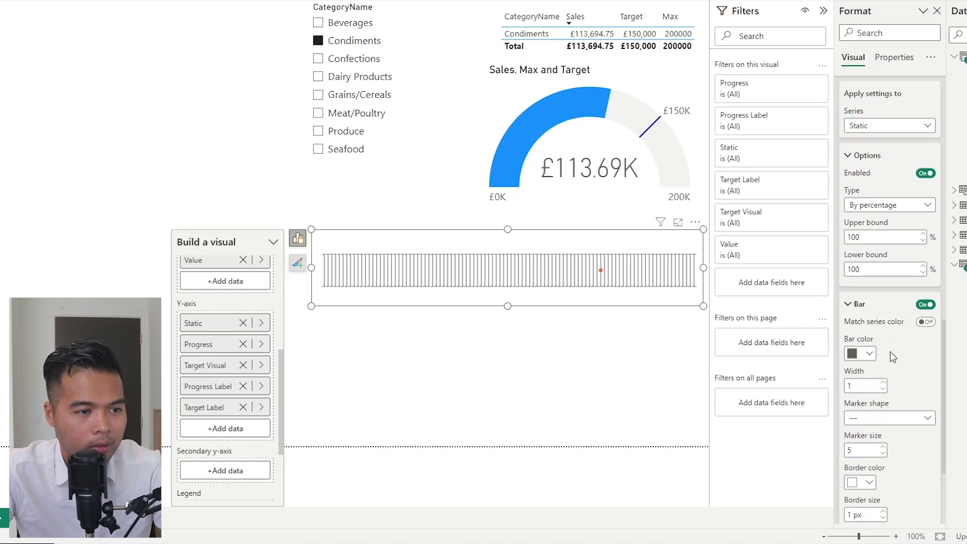
click(866, 222)
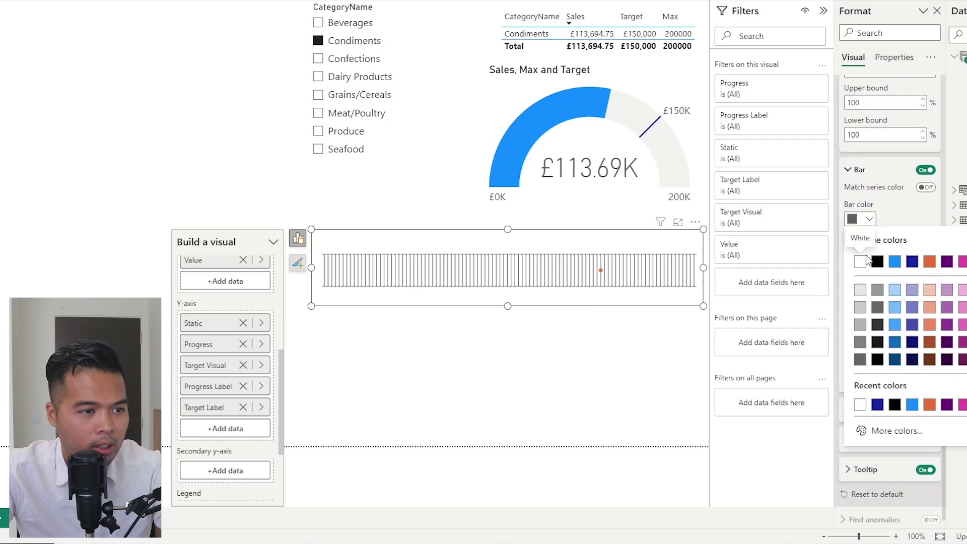
click(860, 289)
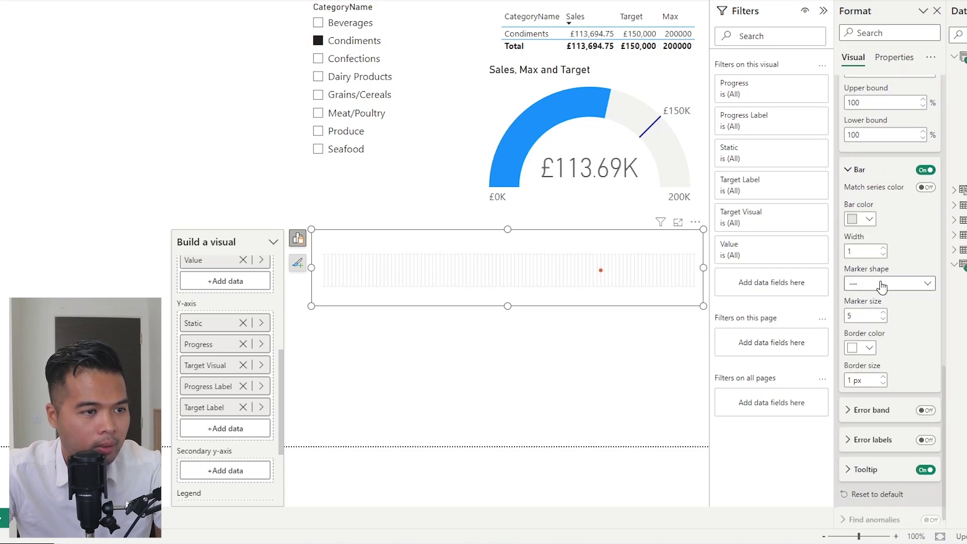
click(872, 254)
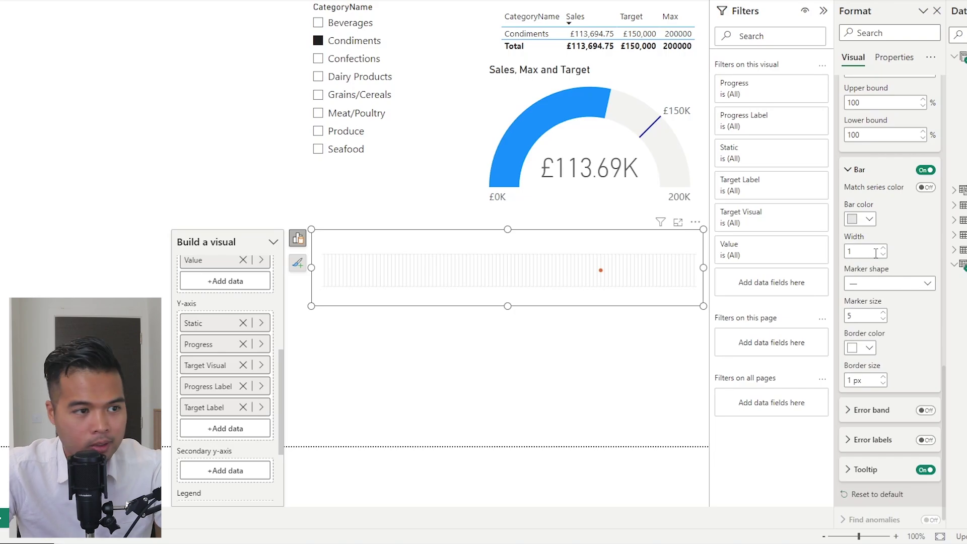
text(0)
click(881, 283)
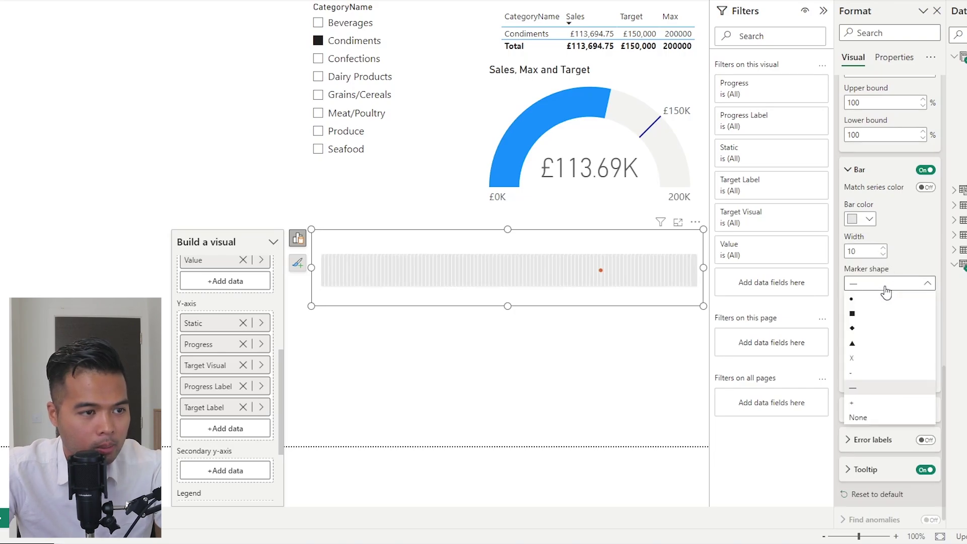
click(876, 418)
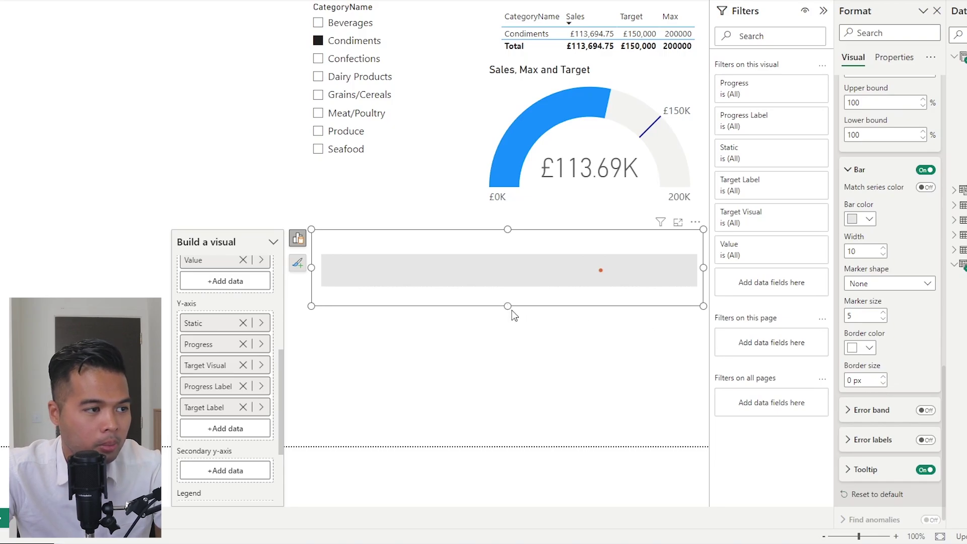
mouse_move(653, 135)
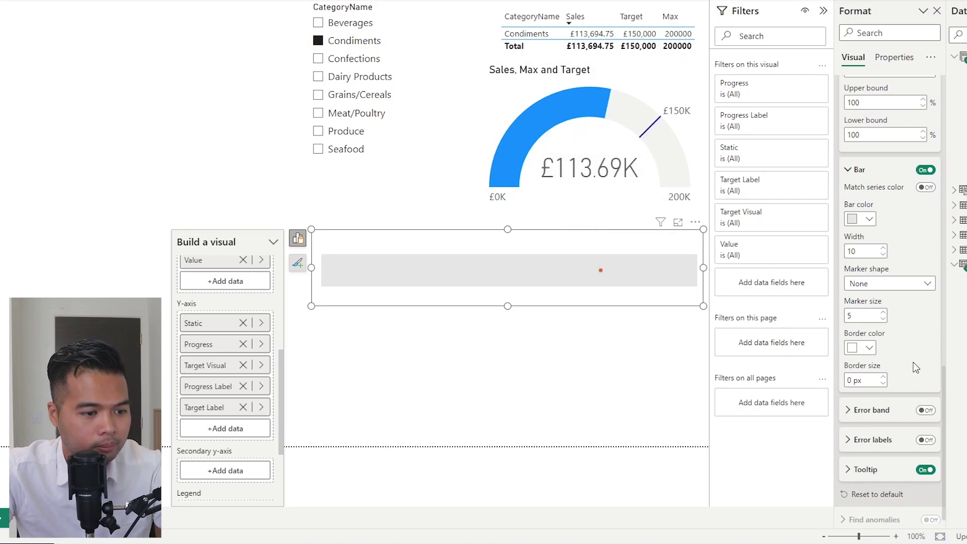
Step: Enable error bars for the Progress series and set their type to By percentage
scroll(914, 361, up, 4)
click(887, 193)
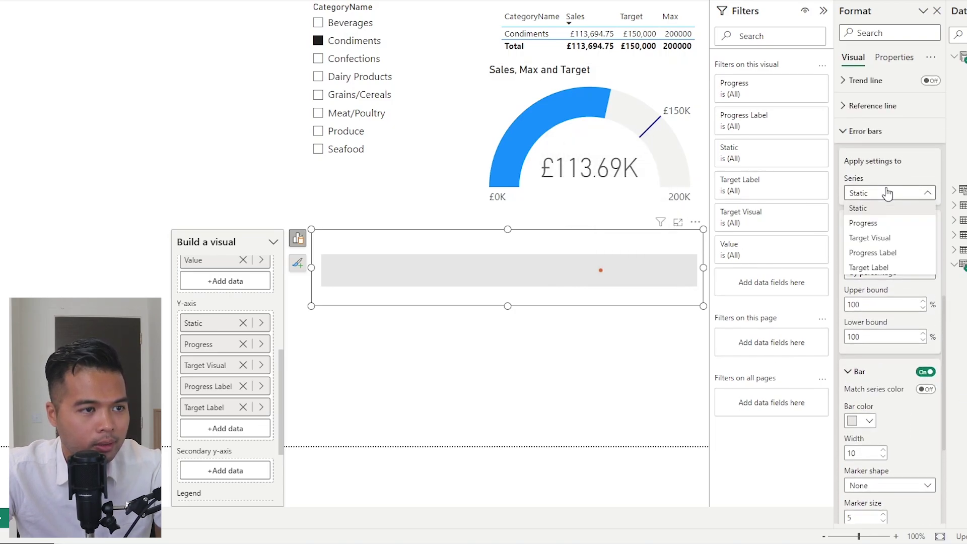
click(864, 223)
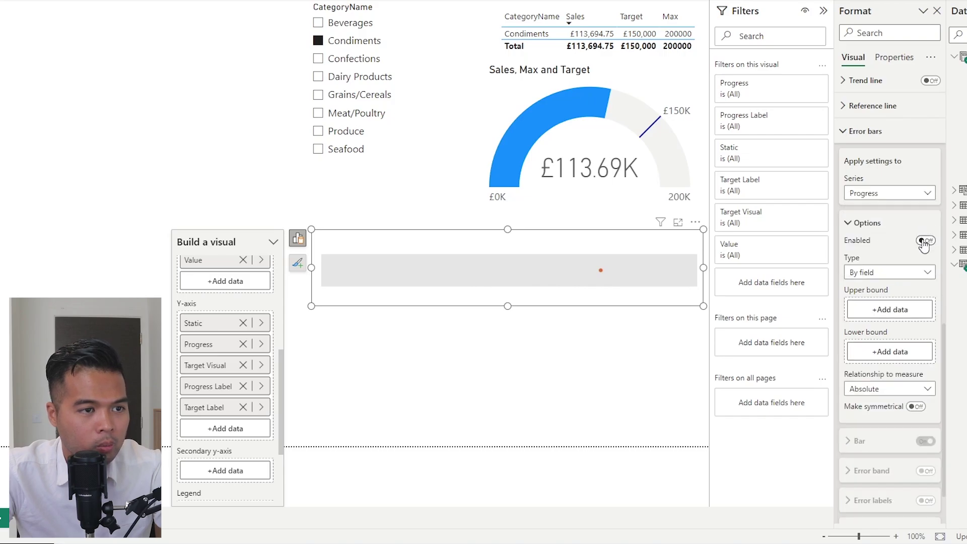
click(925, 241)
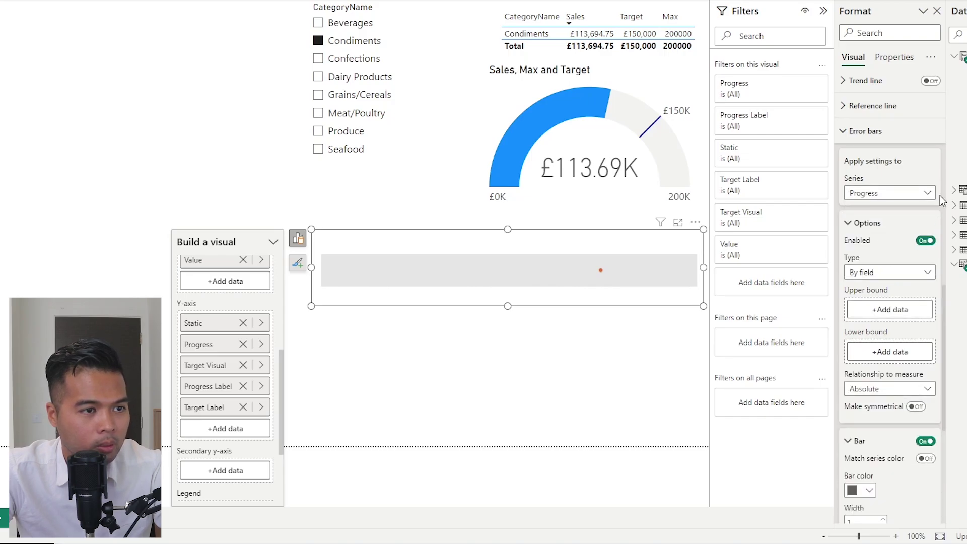
click(880, 272)
click(873, 303)
Step: Set the upper and lower bounds of the Progress error bars to 100%
click(899, 304)
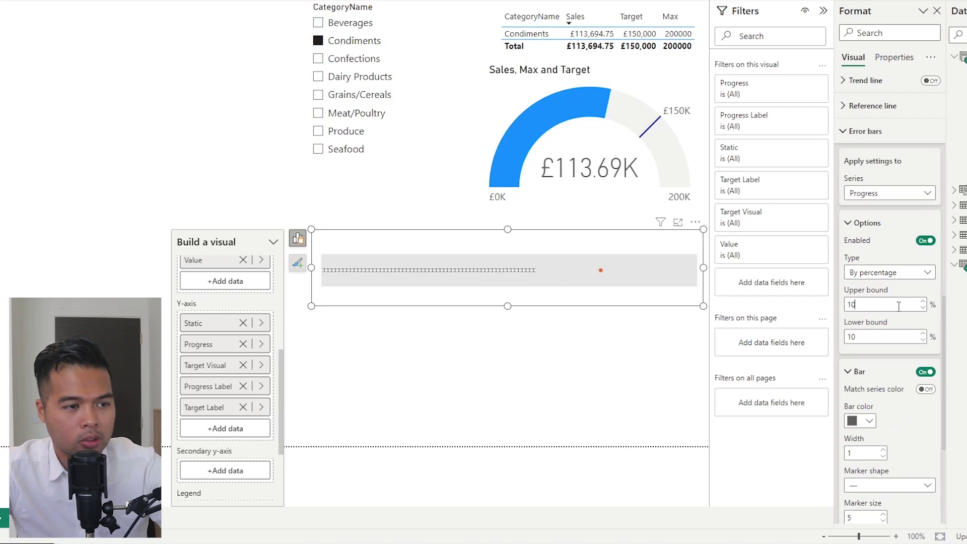
text(0)
double_click(885, 335)
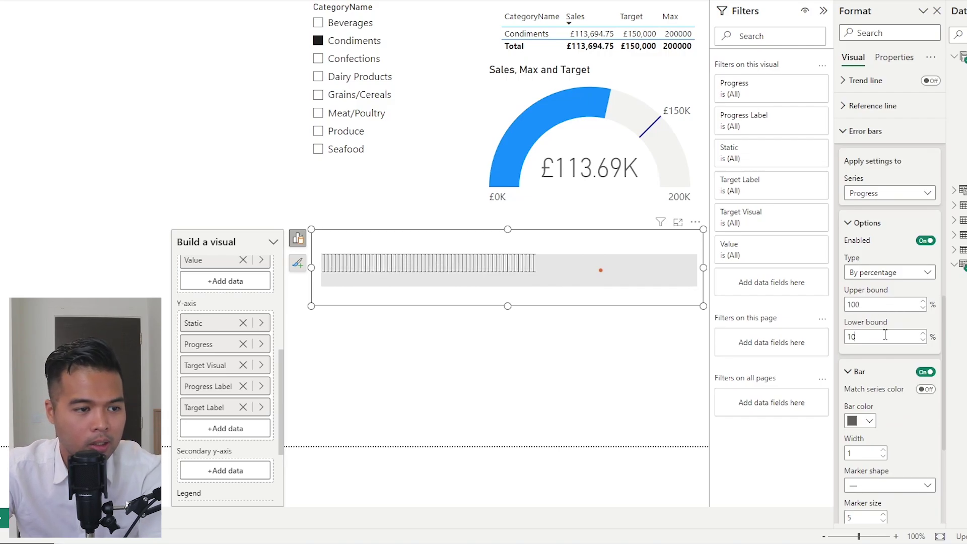
text(0)
Step: Style the Progress error bars with the blue #118DFF theme color, width 10, no marker shape and a 0 px border
scroll(889, 379, down, 3)
click(867, 288)
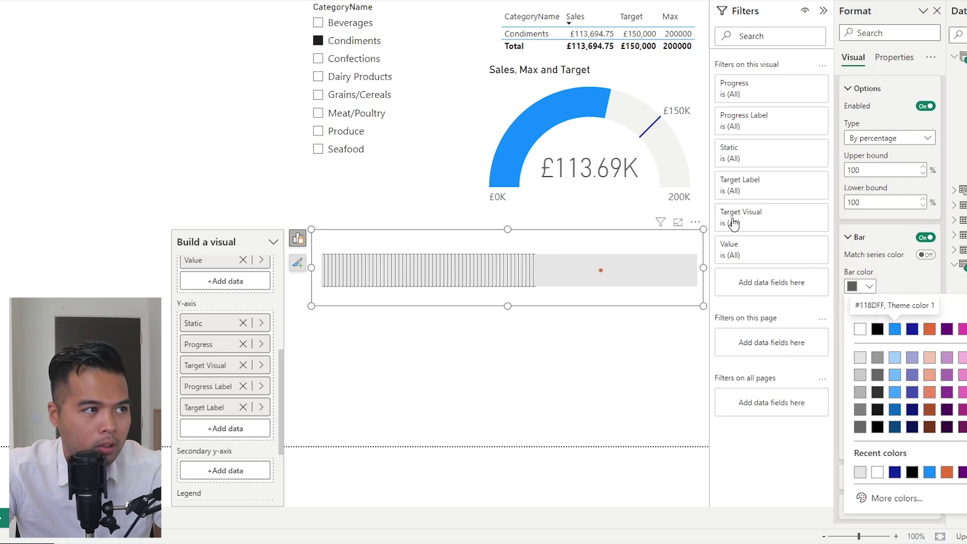
click(894, 329)
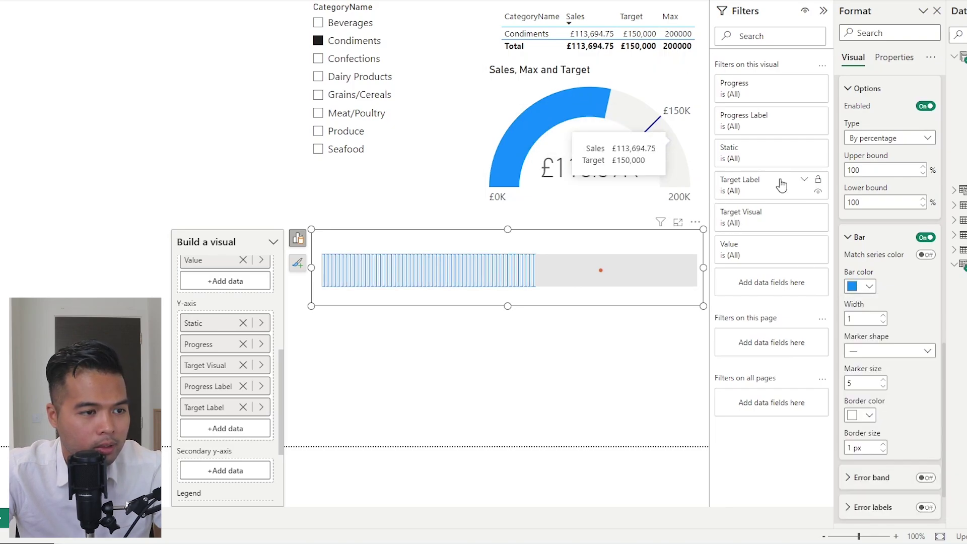
click(870, 351)
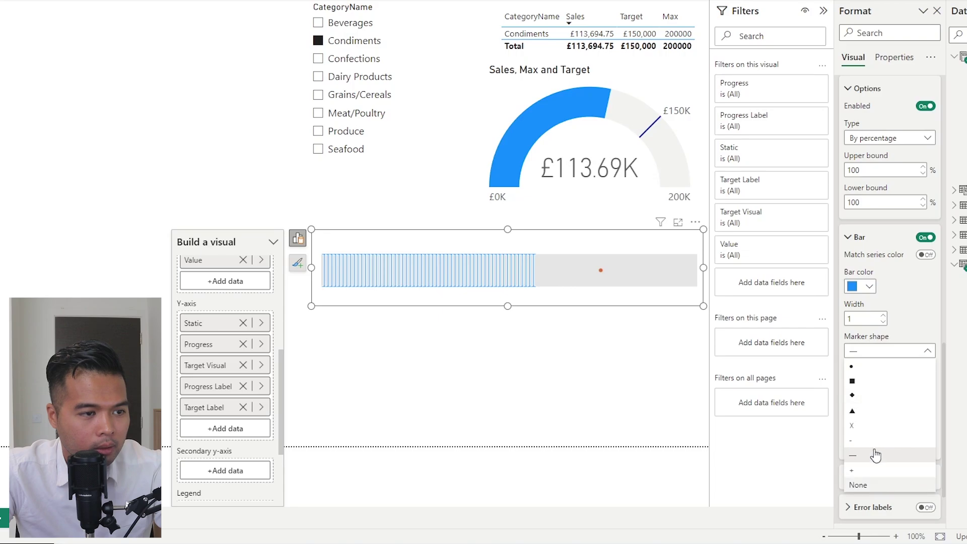
click(872, 484)
text(0)
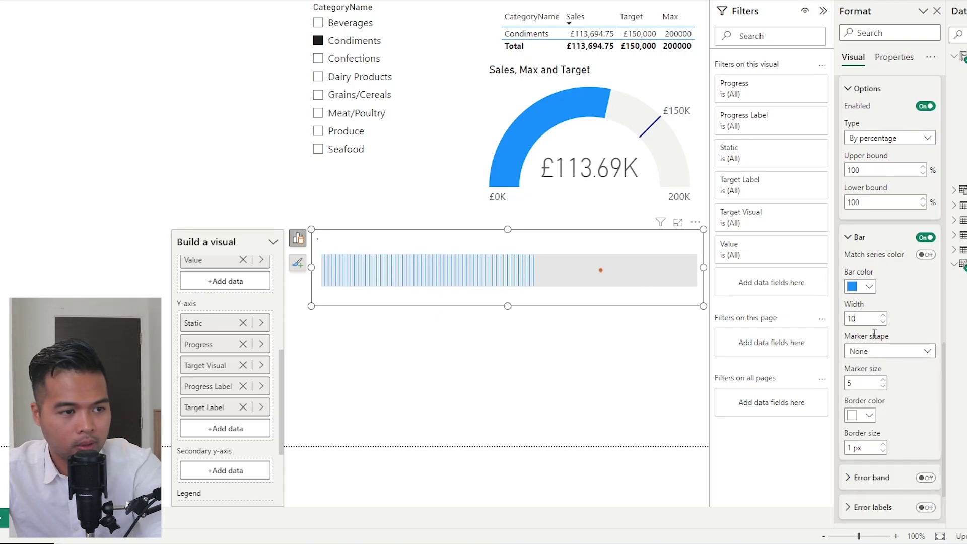
click(884, 449)
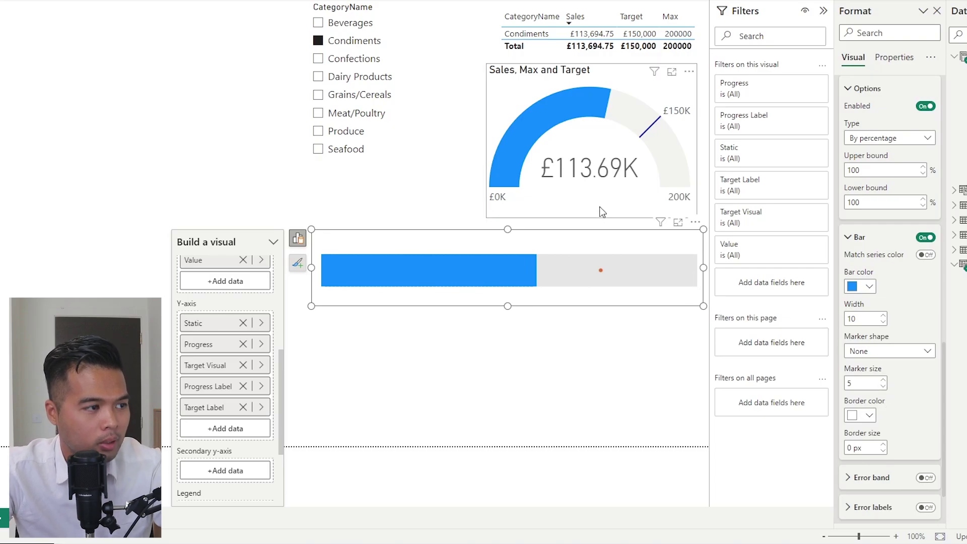
Step: Enable error bars for the Target Visual series and set their type to By percentage
scroll(906, 375, down, 3)
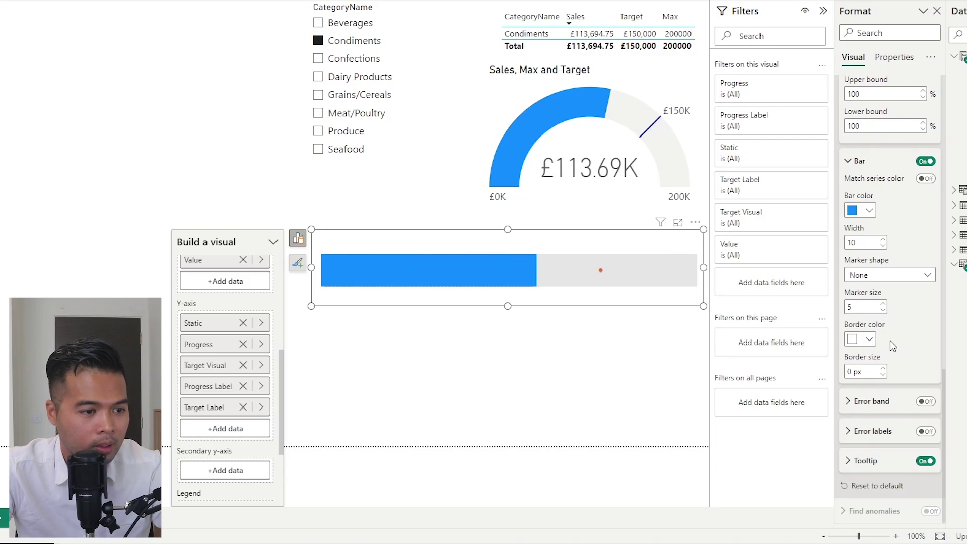
scroll(892, 323, up, 8)
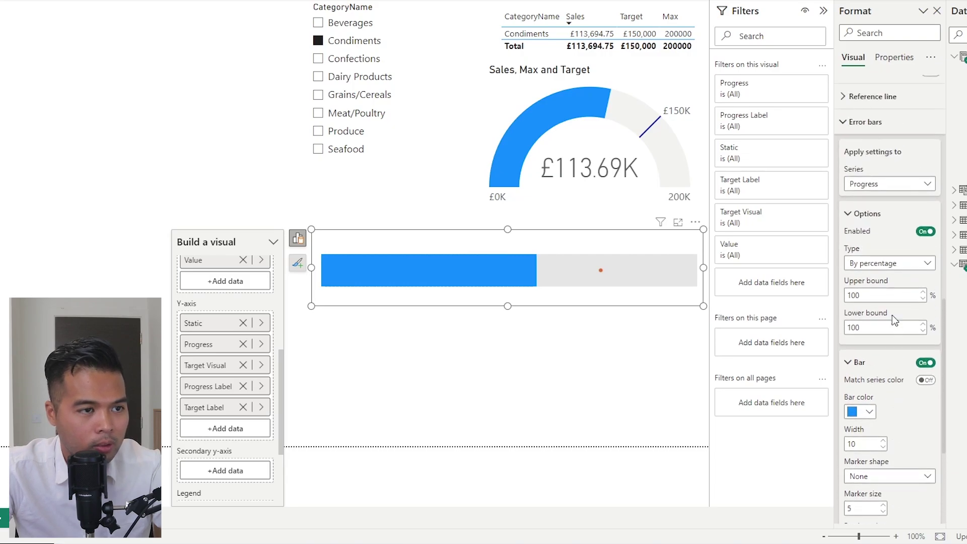
click(901, 184)
click(894, 230)
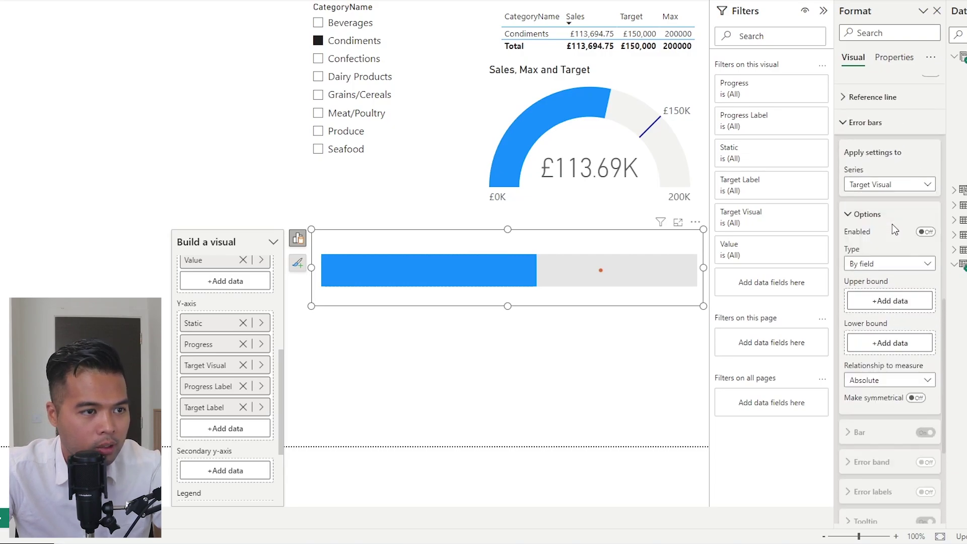
click(924, 232)
click(907, 264)
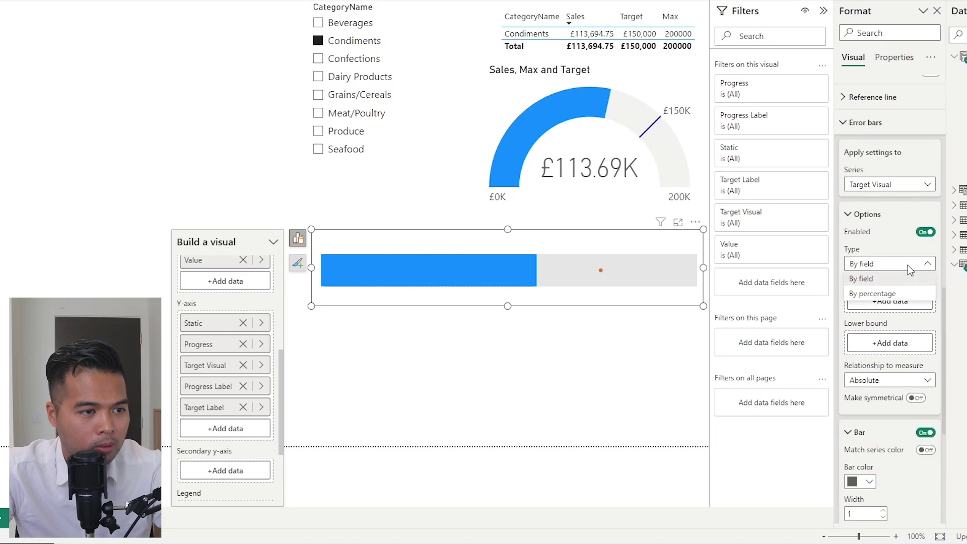
click(900, 294)
Step: Set the upper and lower bounds of the Target Visual error bars to 100%
click(900, 294)
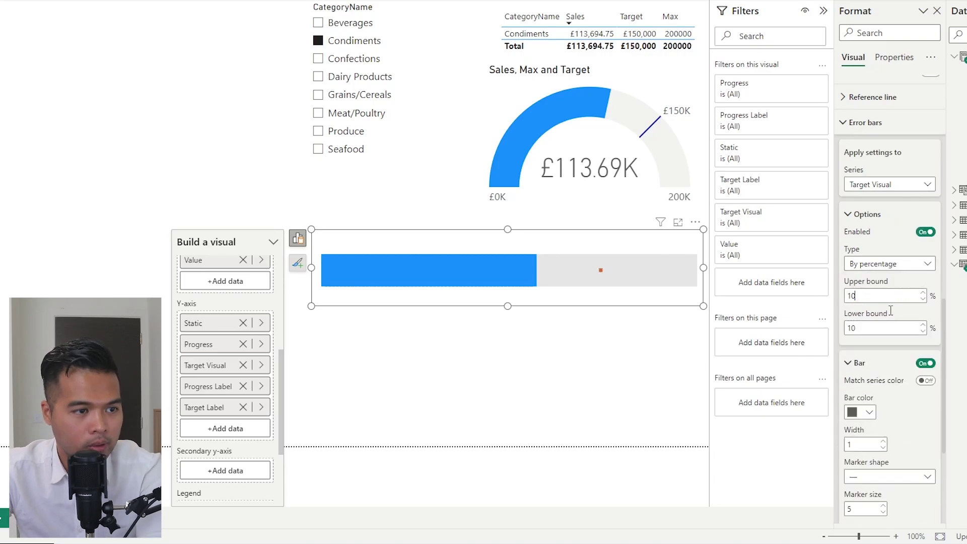
text(0)
double_click(886, 326)
text(100)
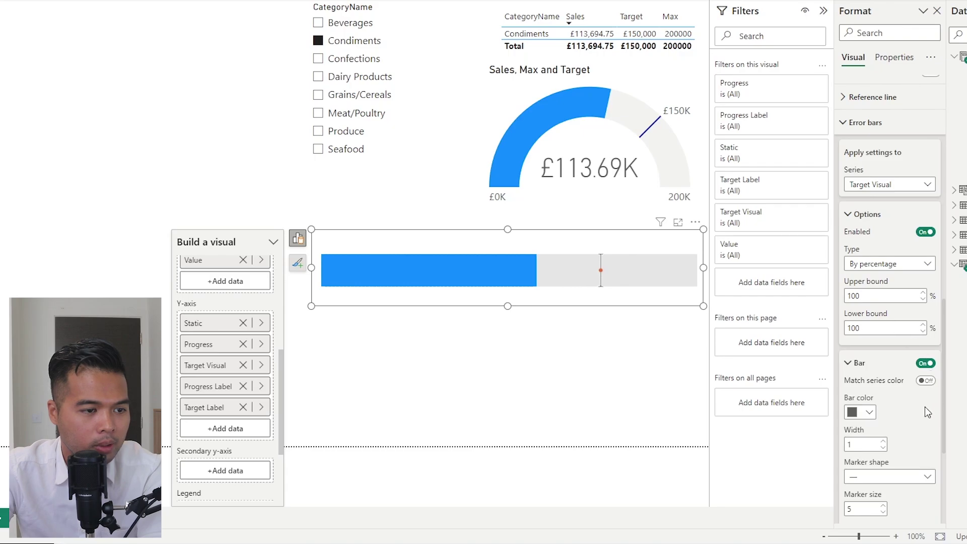
Step: Style the Target Visual error bar with a red bar color, width 10, no marker shape and a 0 px border
scroll(925, 407, down, 2)
click(866, 344)
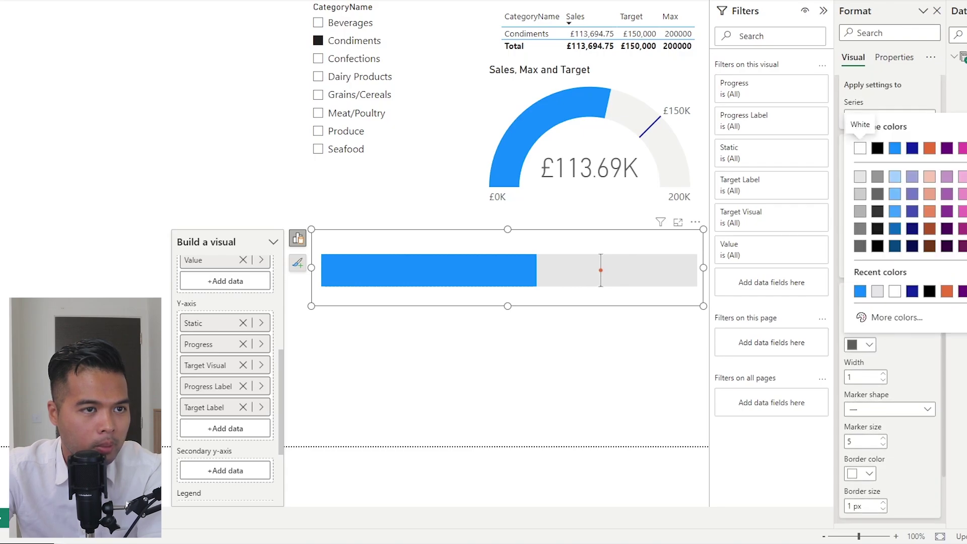
click(965, 147)
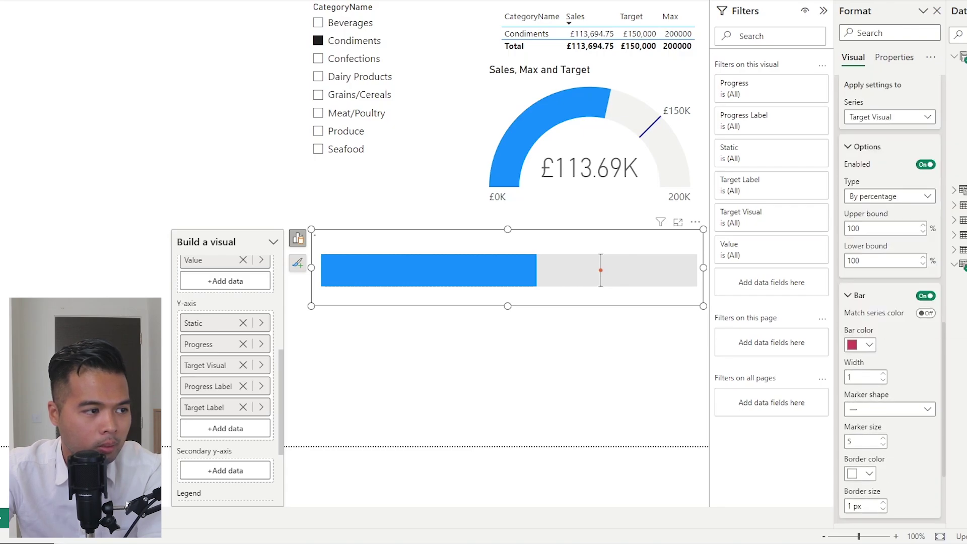
text(0)
click(862, 409)
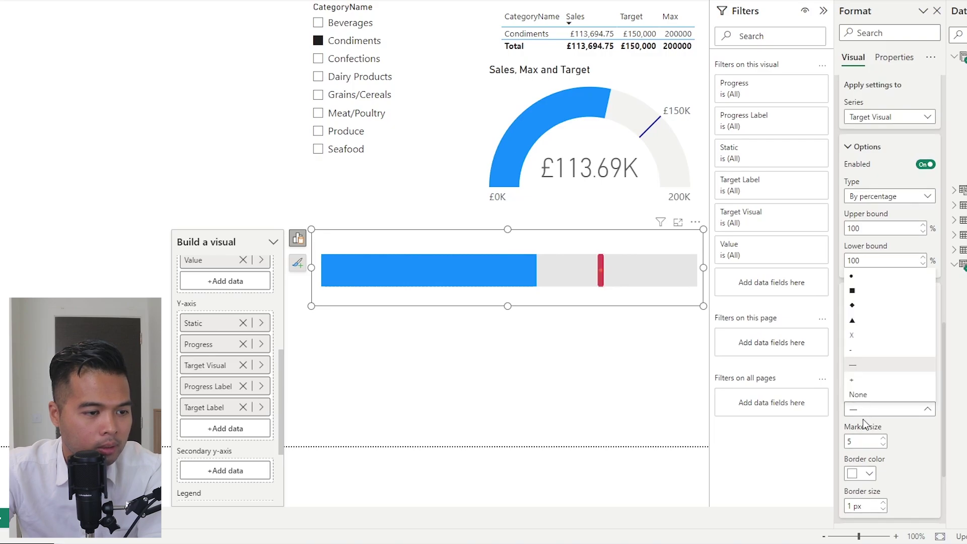
click(863, 391)
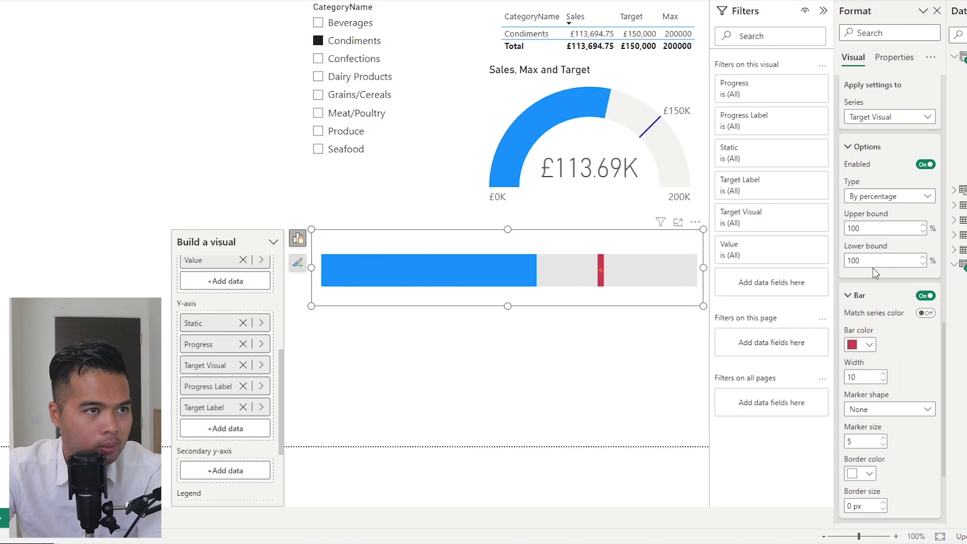
Step: Set the line color of the Target Visual series to the same red as its error bar
scroll(874, 269, up, 8)
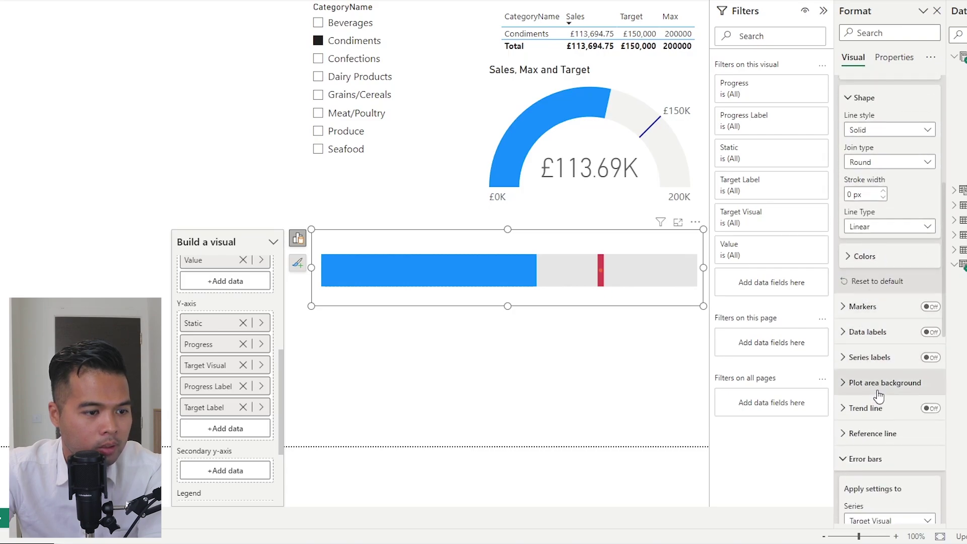
scroll(876, 362, up, 6)
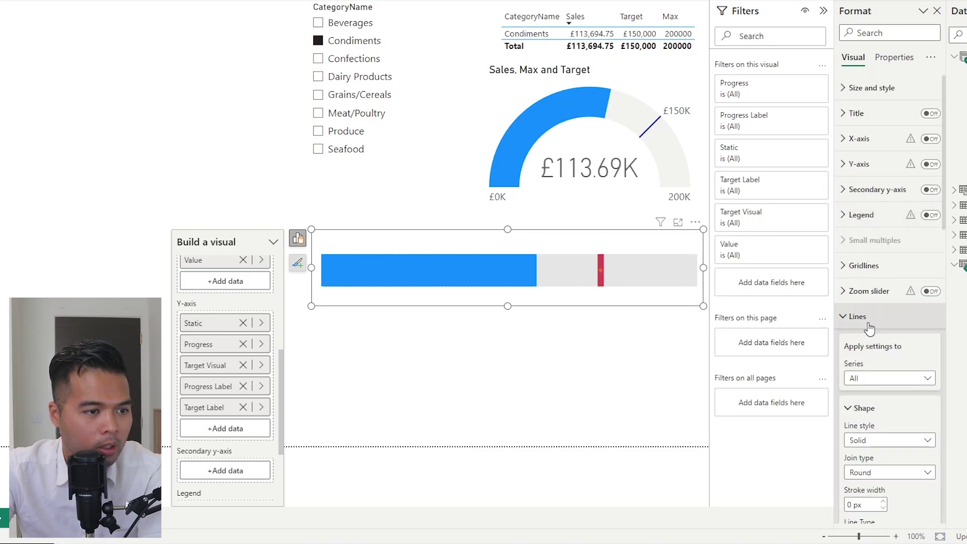
scroll(868, 328, down, 6)
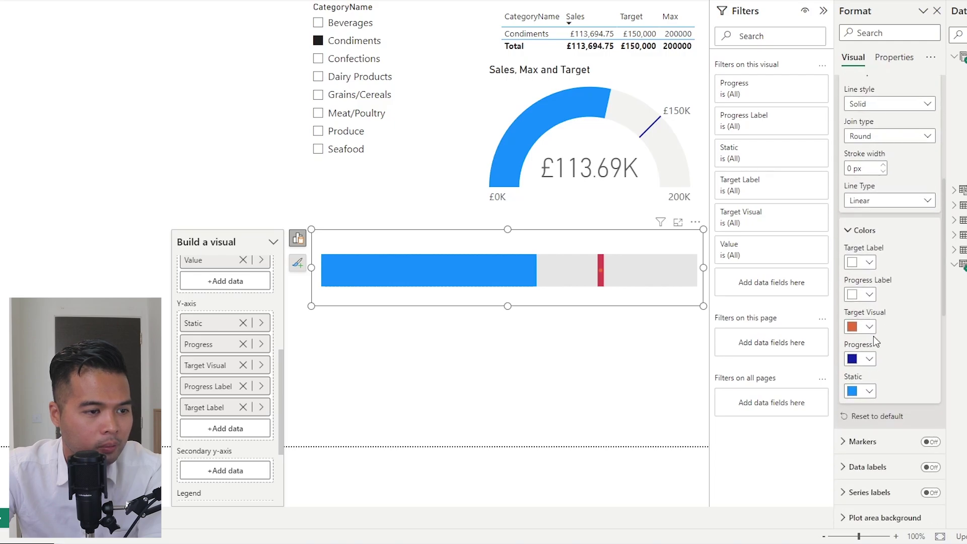
click(870, 327)
click(857, 276)
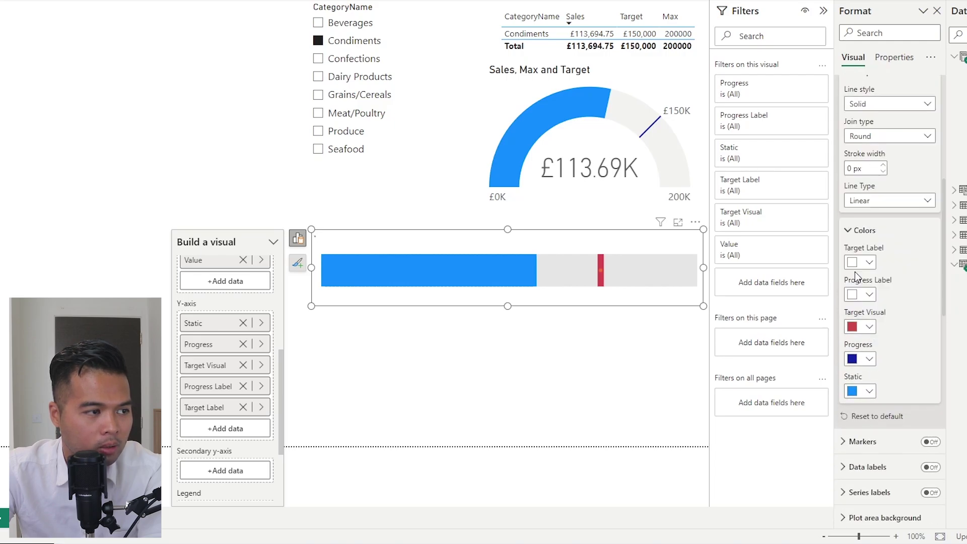
Step: Compare the progress bar with the gauge while filtering the category slicer from Confections and Dairy Products through to Seafood
click(336, 59)
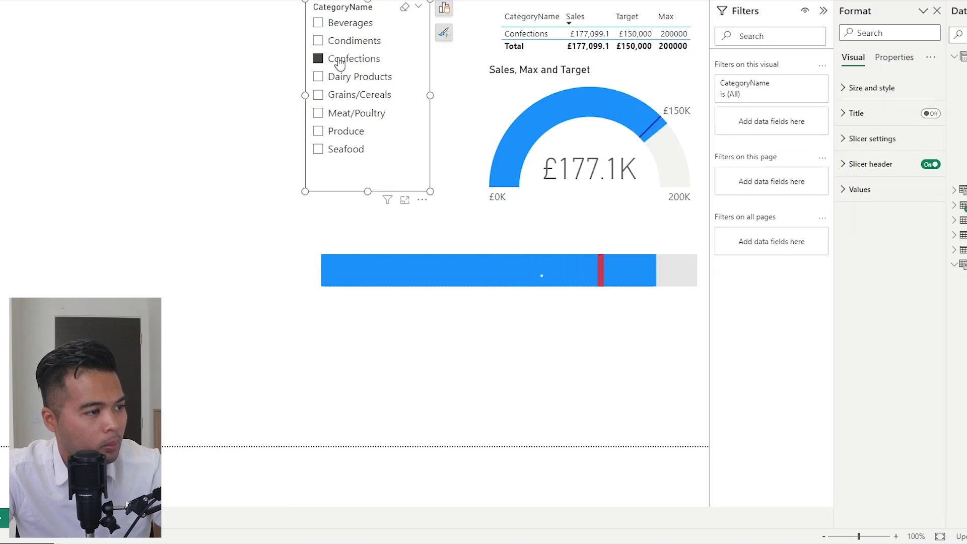
click(329, 85)
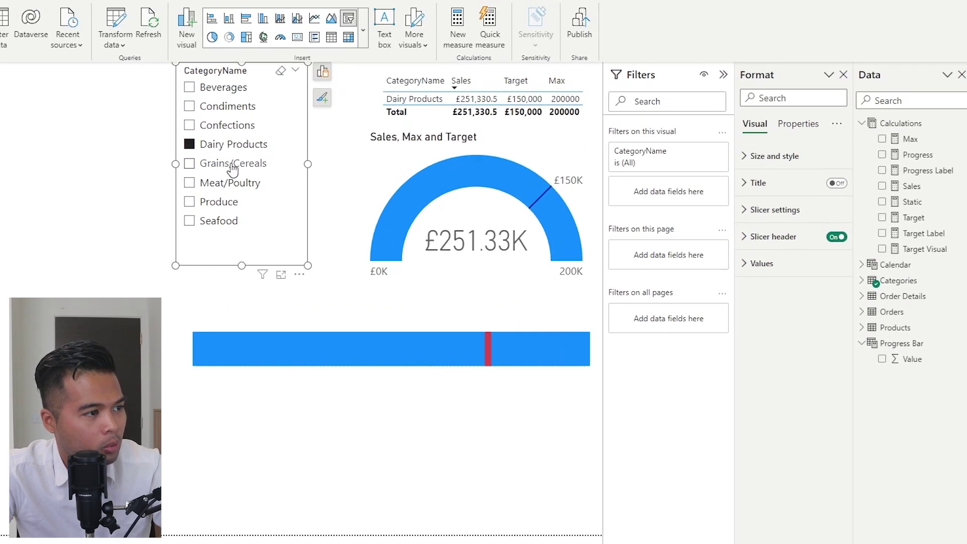
click(341, 104)
click(232, 182)
click(230, 202)
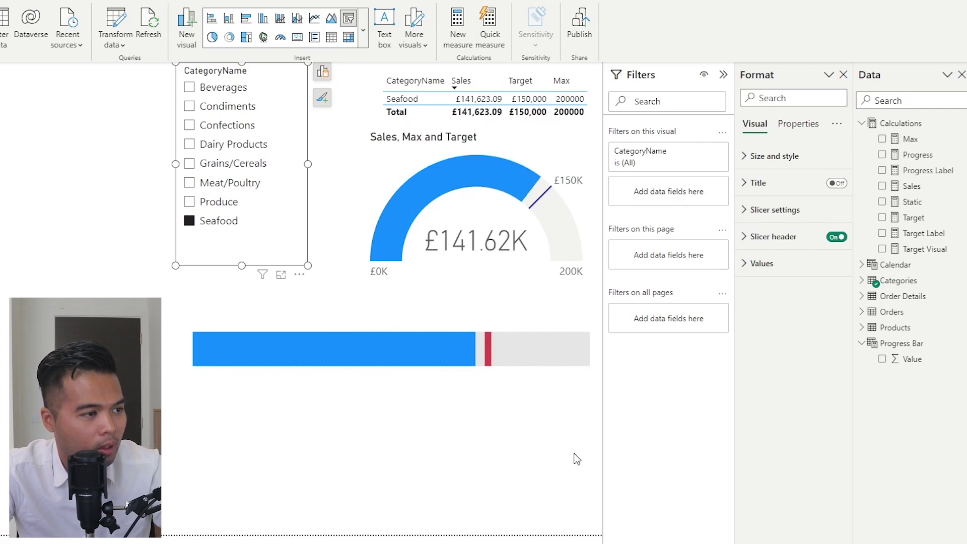
Step: Turn on data labels for the progress bar line chart and expand their settings
key(Tab)
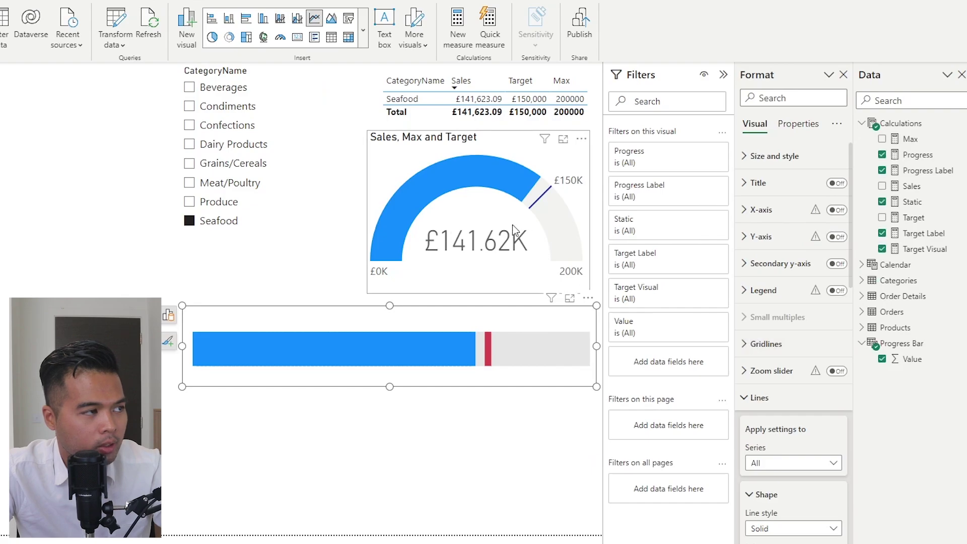
click(772, 399)
scroll(821, 423, down, 3)
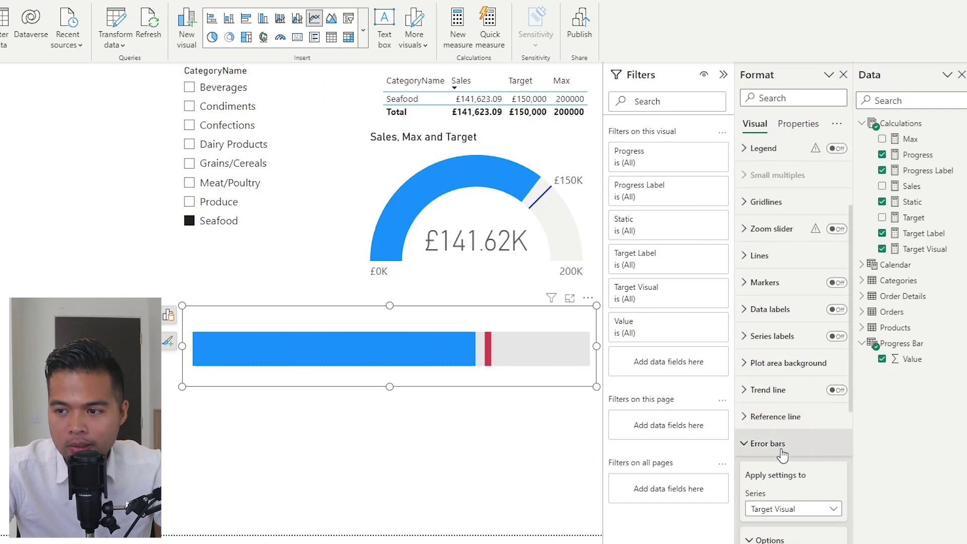
scroll(782, 456, up, 3)
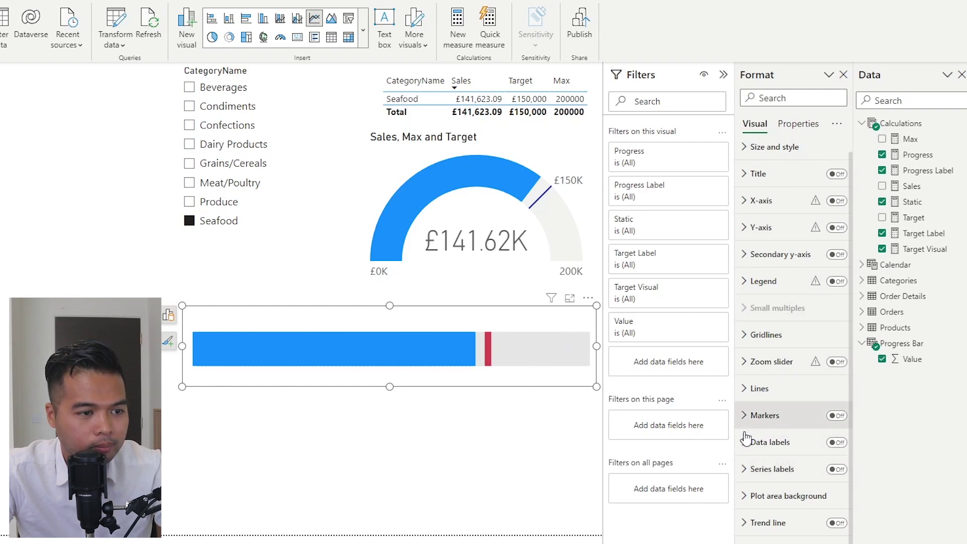
click(836, 442)
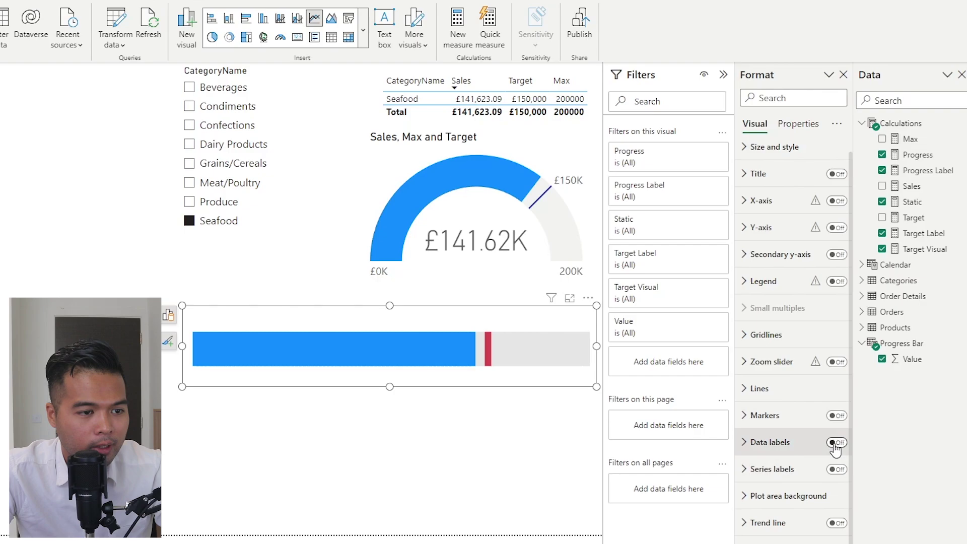
click(786, 447)
Step: Hide the data labels of the Static, Progress and Target Visual series
click(791, 372)
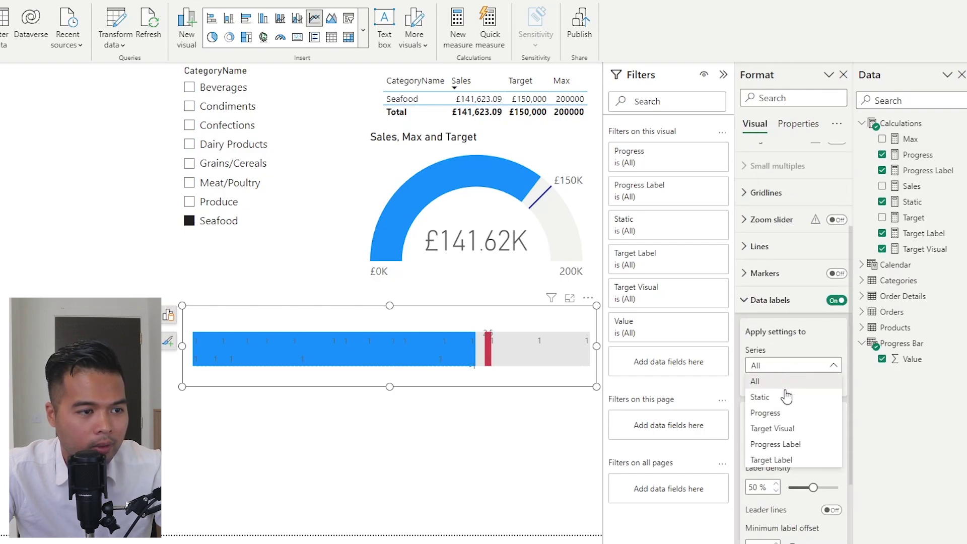
click(787, 397)
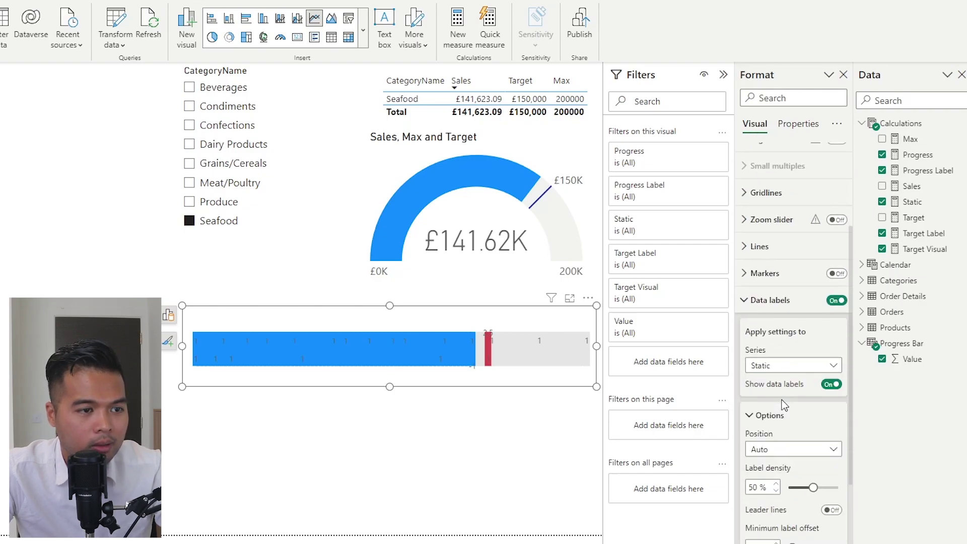
click(821, 366)
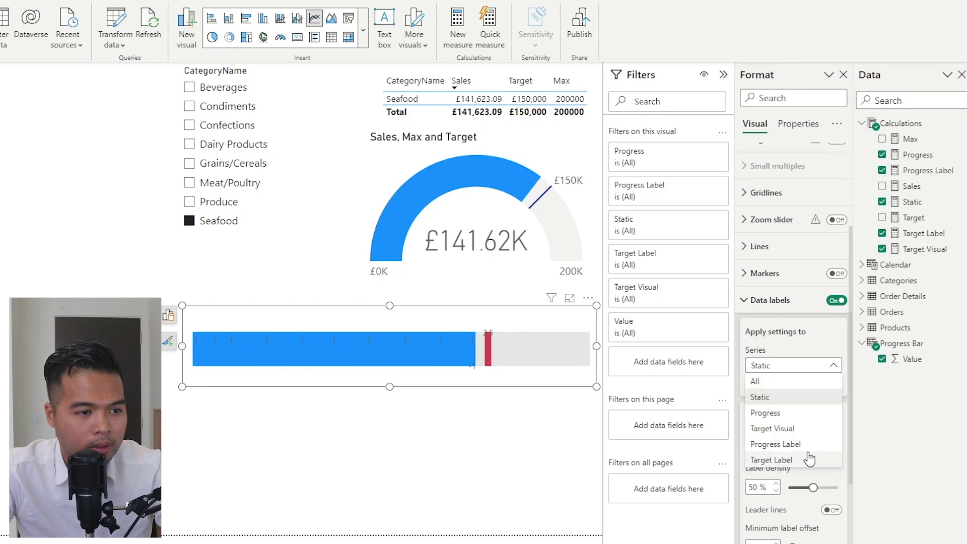
click(805, 414)
click(805, 366)
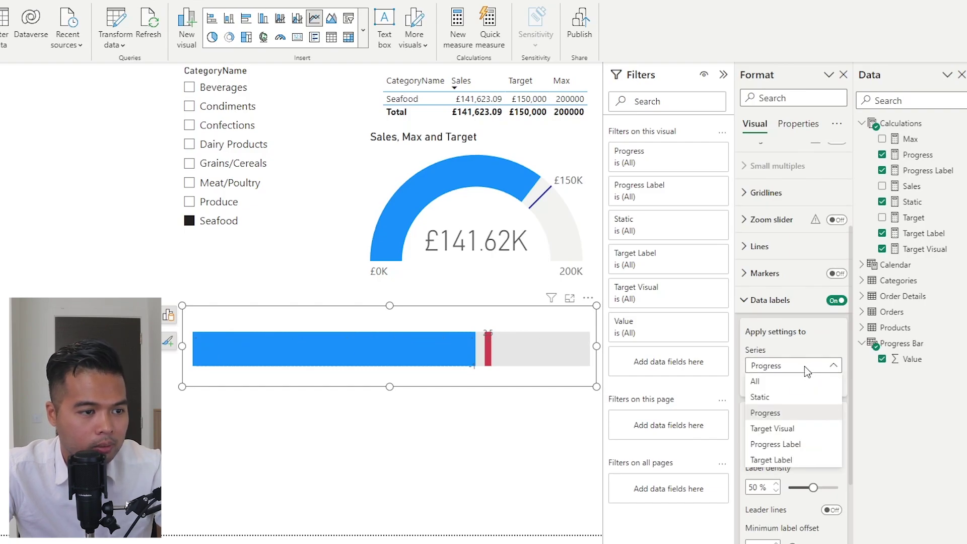
click(792, 427)
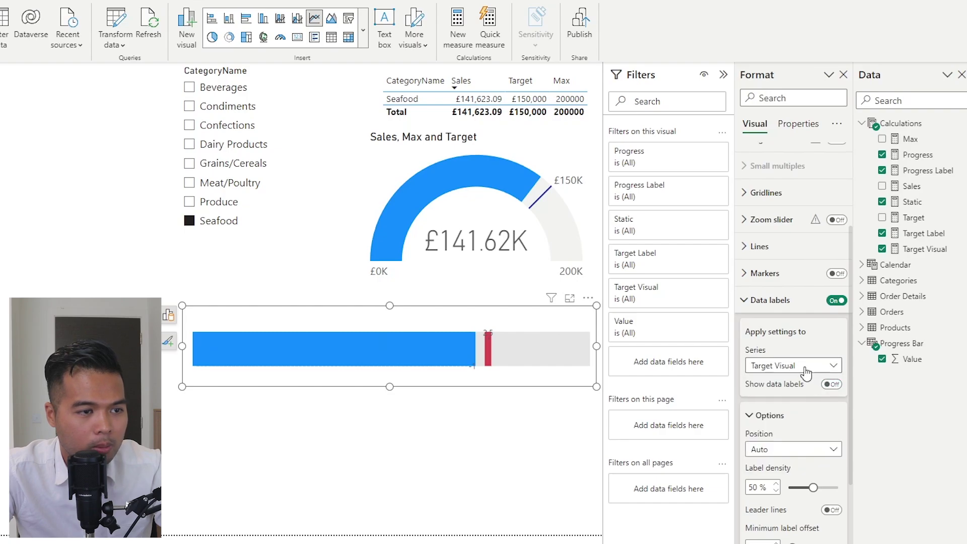
Step: Enable a custom label for the data label values of the Progress Label series
click(807, 367)
click(794, 445)
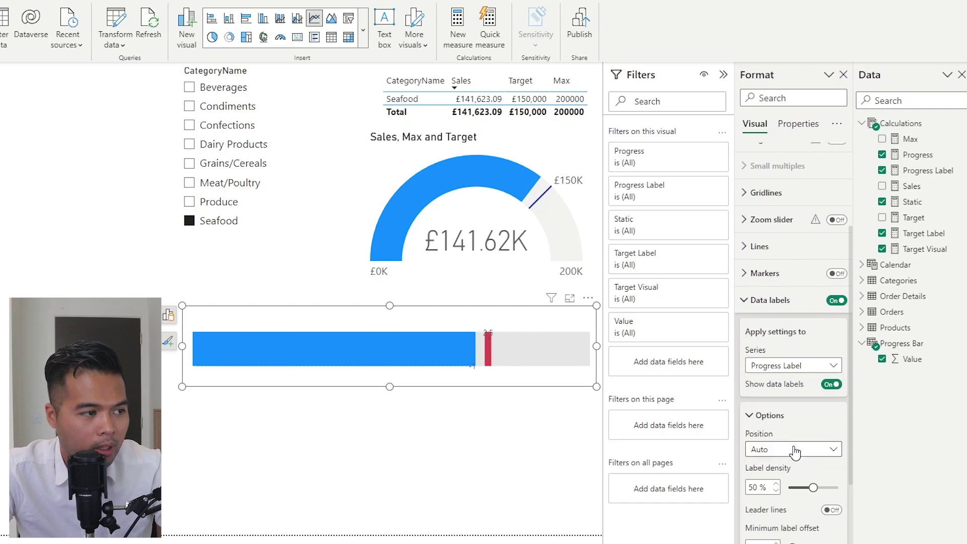
scroll(813, 469, down, 5)
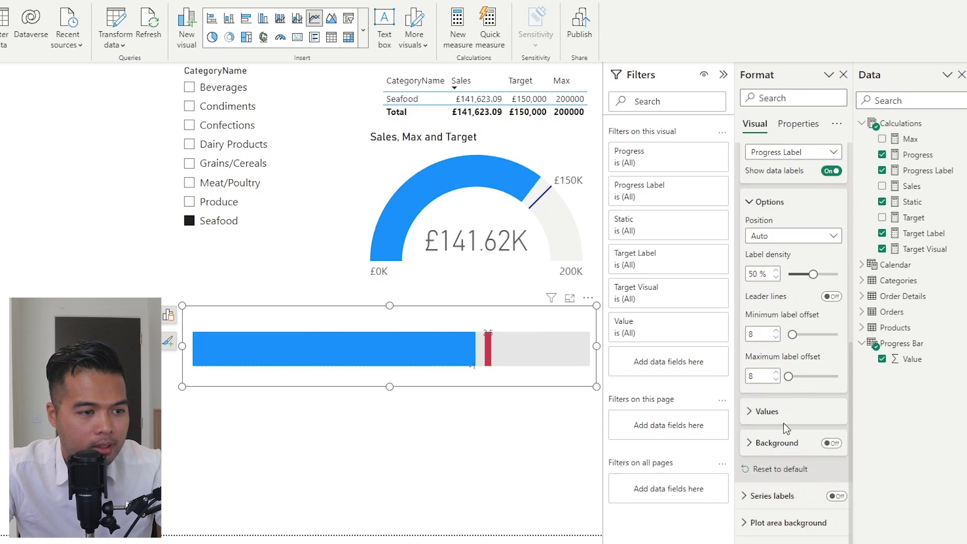
scroll(778, 418, down, 2)
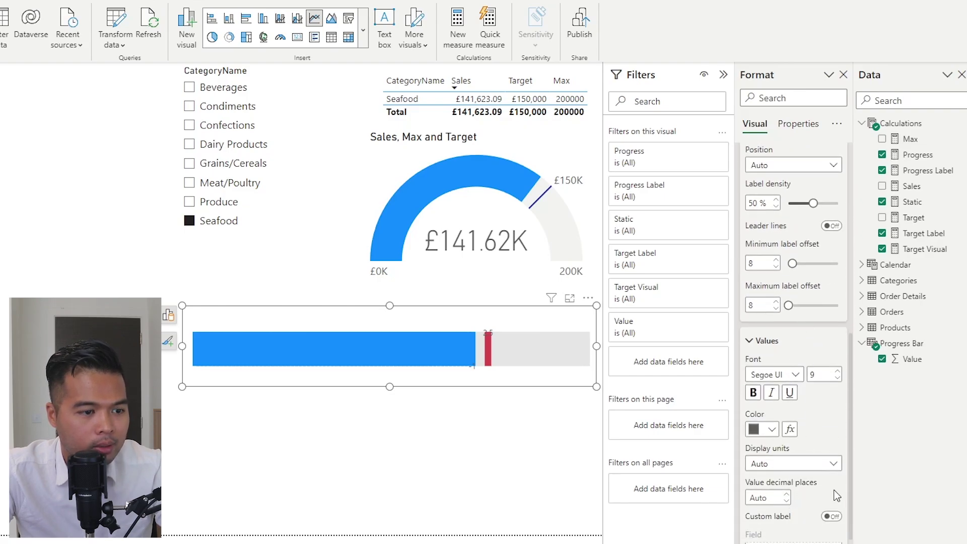
click(831, 516)
click(815, 499)
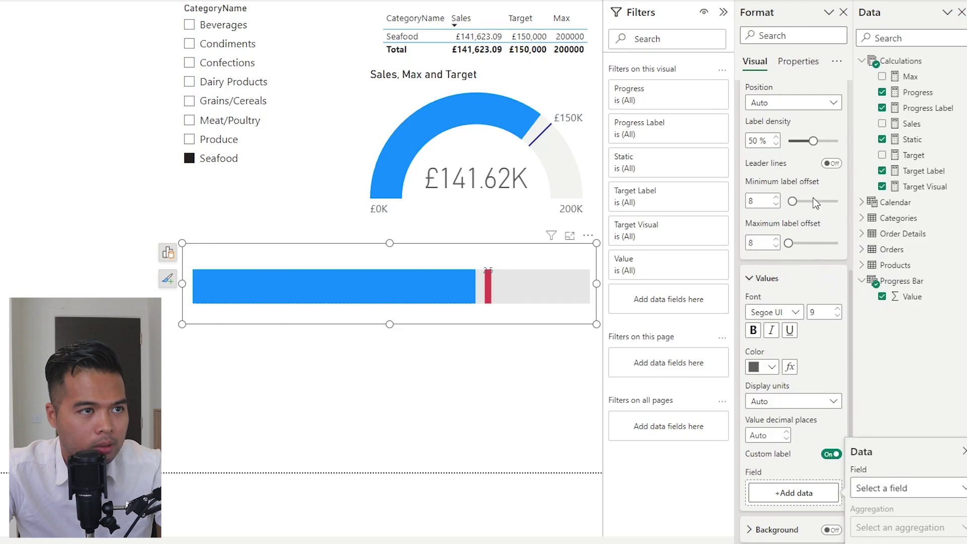
scroll(846, 224, up, 6)
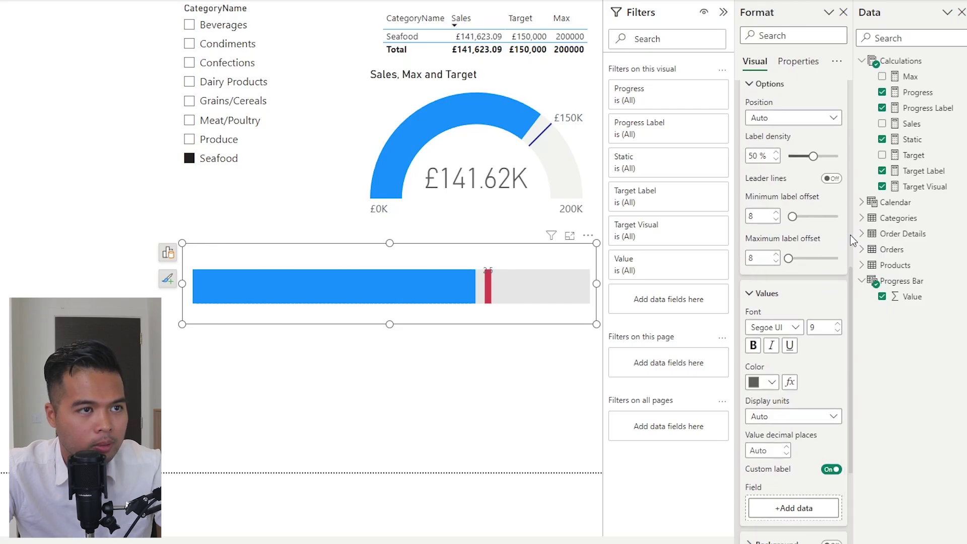
scroll(789, 343, down, 2)
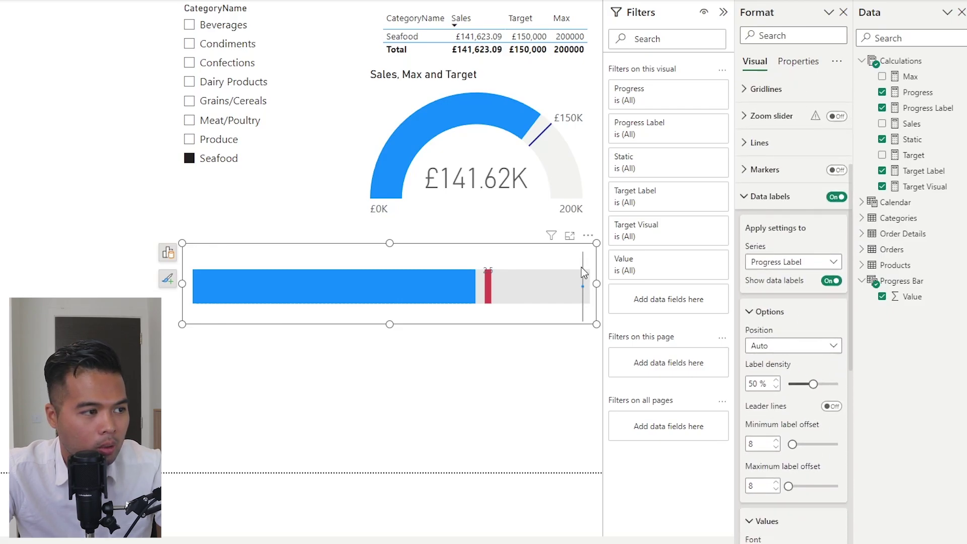
click(793, 262)
click(789, 359)
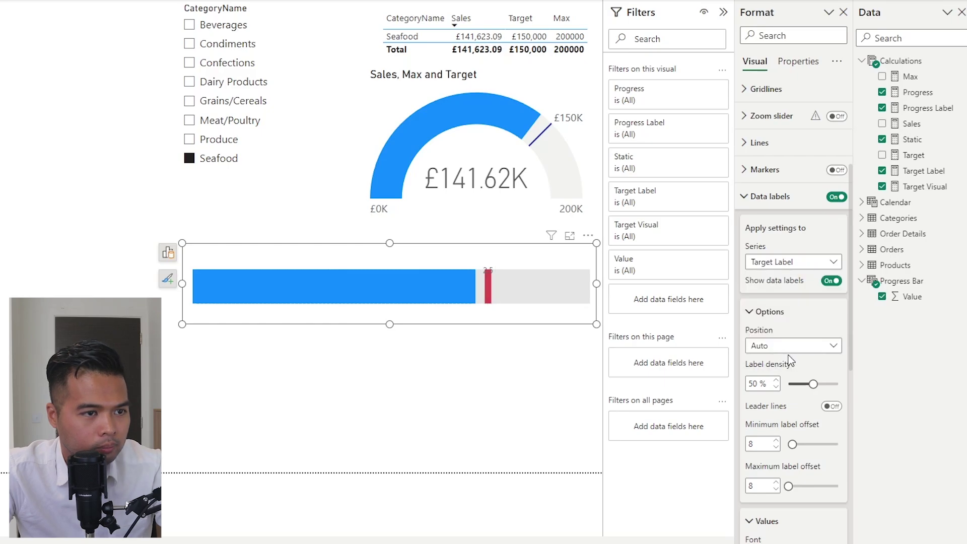
click(801, 263)
click(798, 342)
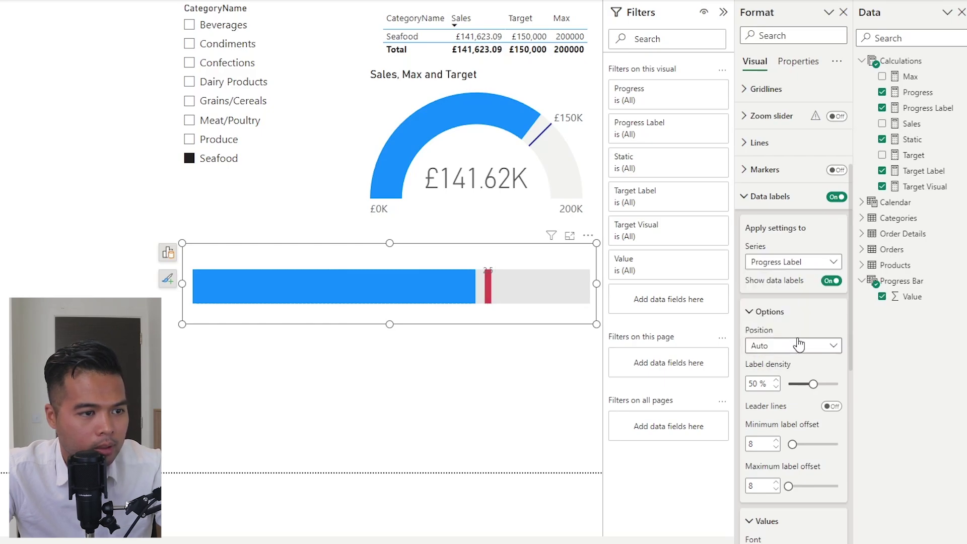
Step: Assign the Progress measure as the custom label field of the Progress Label series
scroll(802, 317, down, 3)
scroll(799, 313, down, 4)
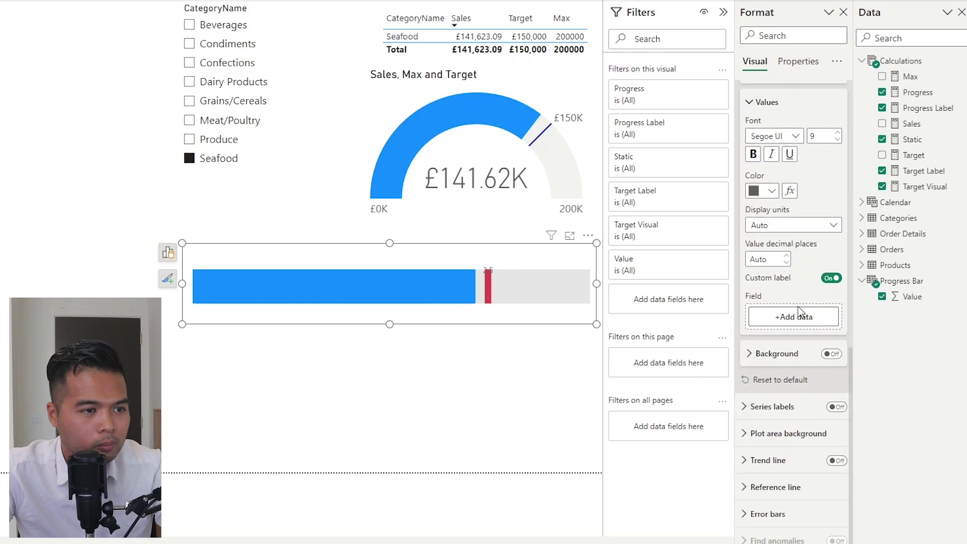
click(800, 316)
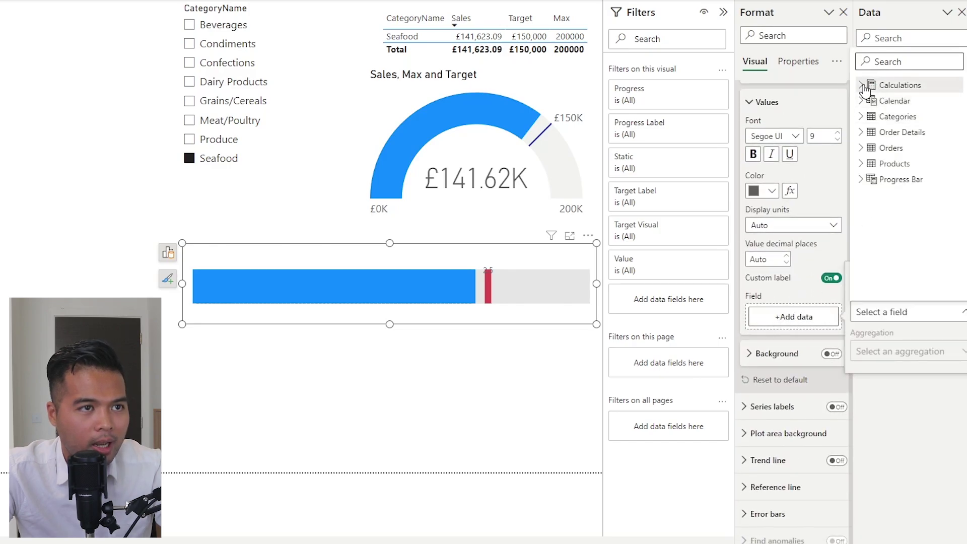
click(886, 84)
click(889, 117)
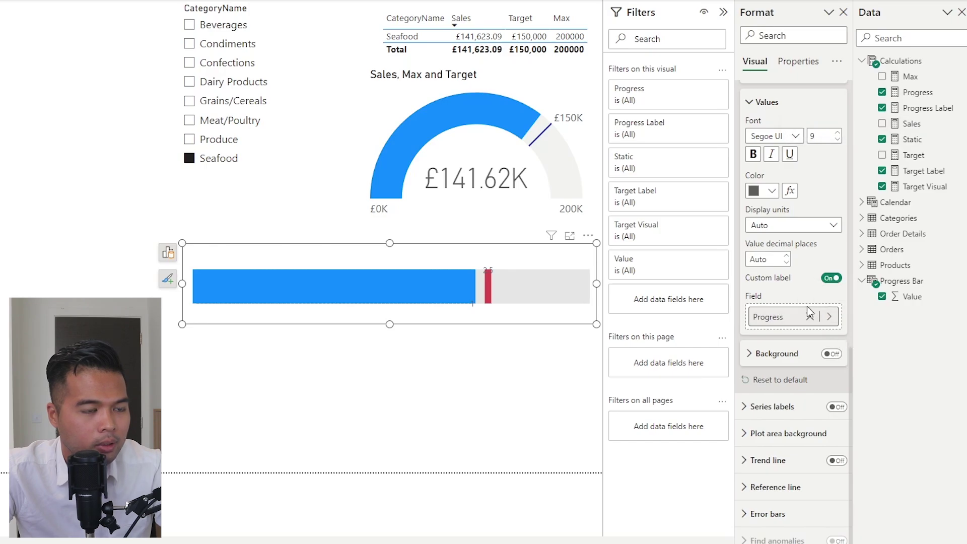
Step: Change the Progress Label series' custom label field to the Sales measure
scroll(806, 297, up, 3)
click(829, 458)
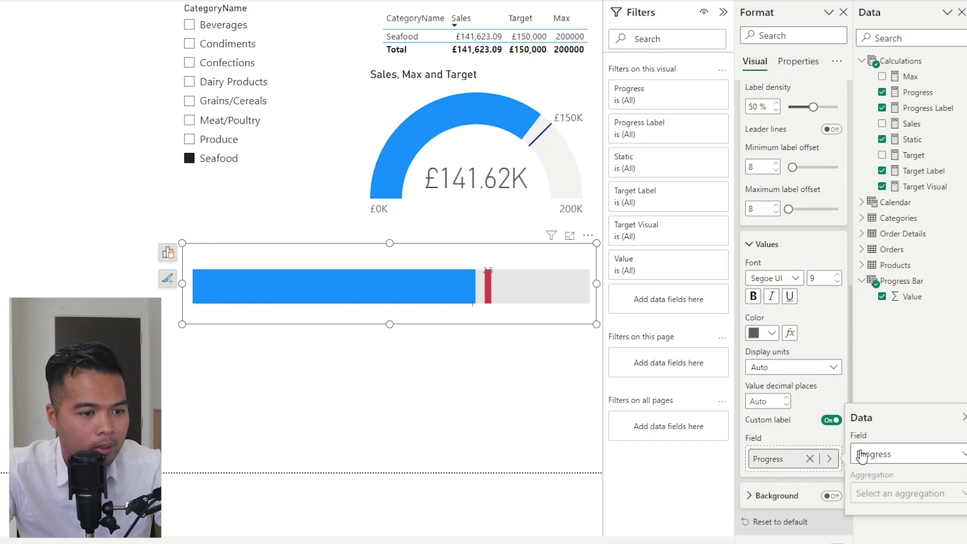
click(863, 455)
click(907, 286)
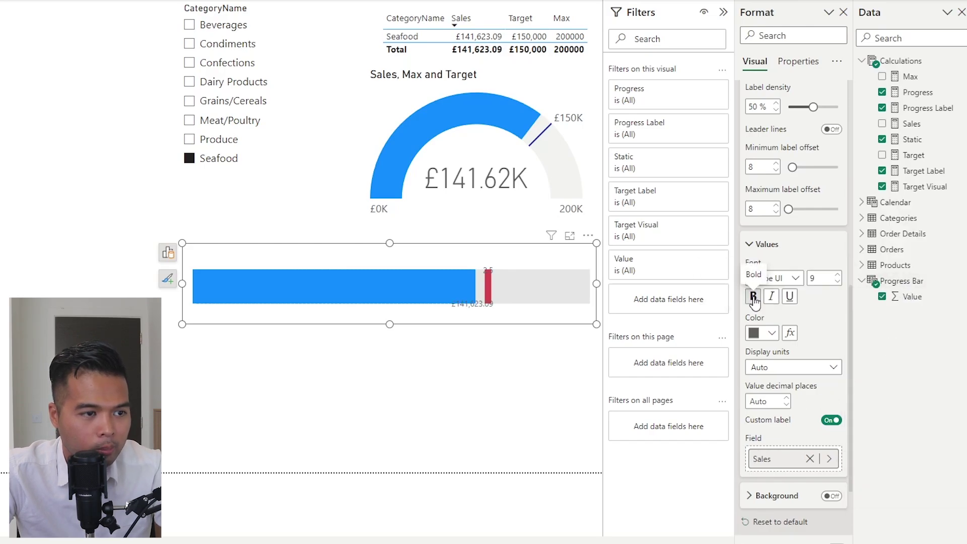
Step: Make the Progress Label data label bold and the same blue as the bar, and set its position to Under
click(772, 333)
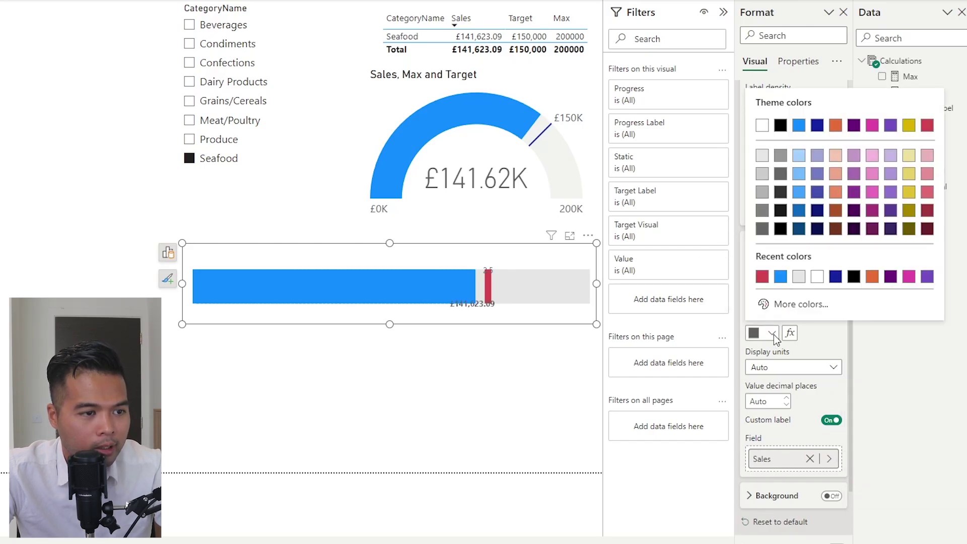
click(780, 278)
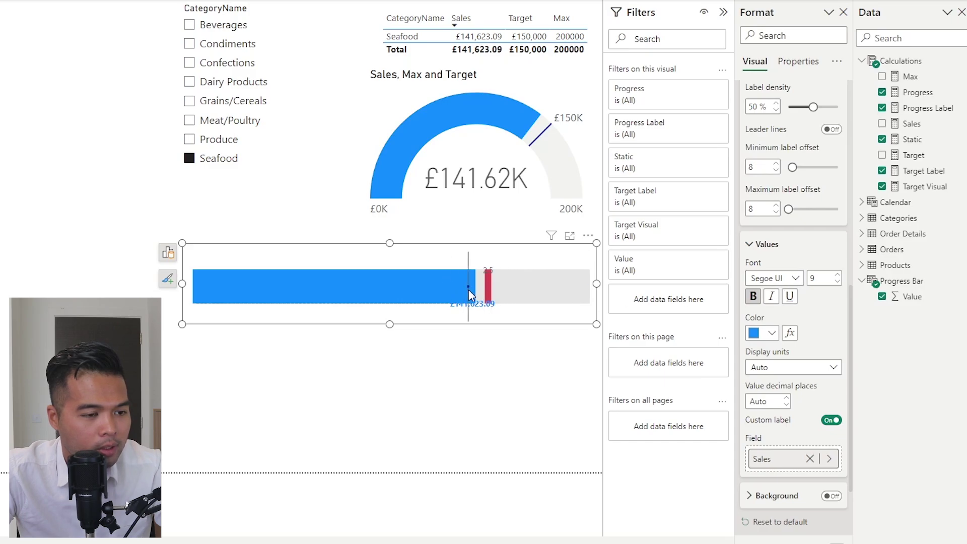
scroll(812, 373, up, 3)
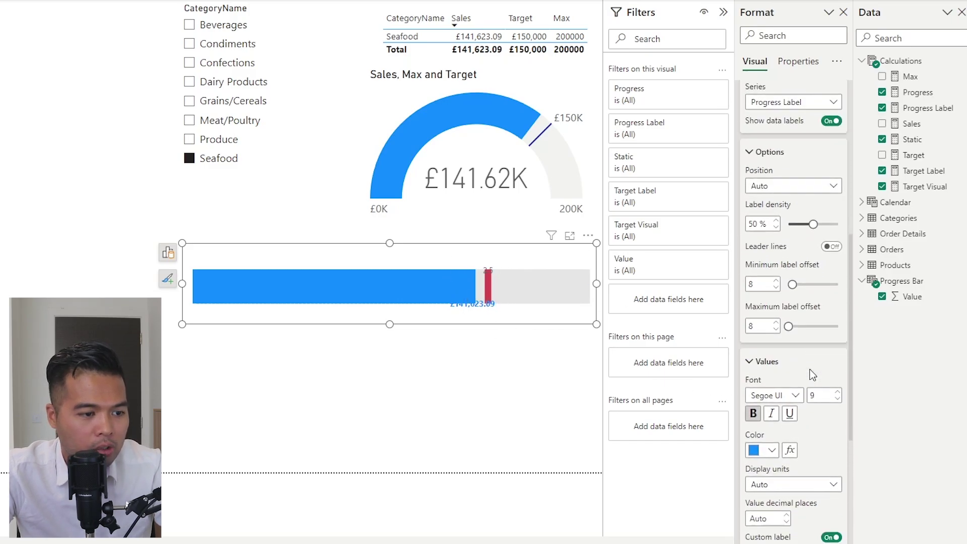
scroll(812, 370, up, 3)
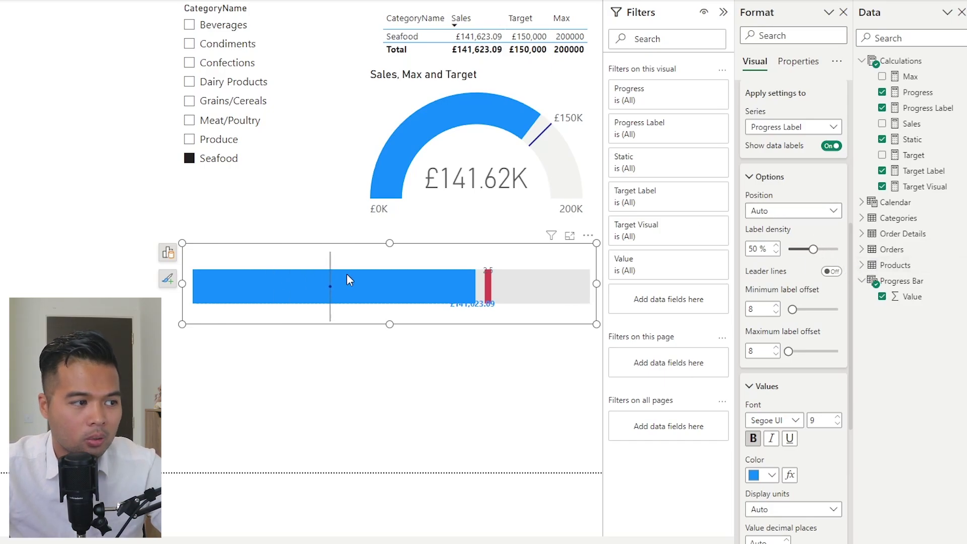
click(777, 213)
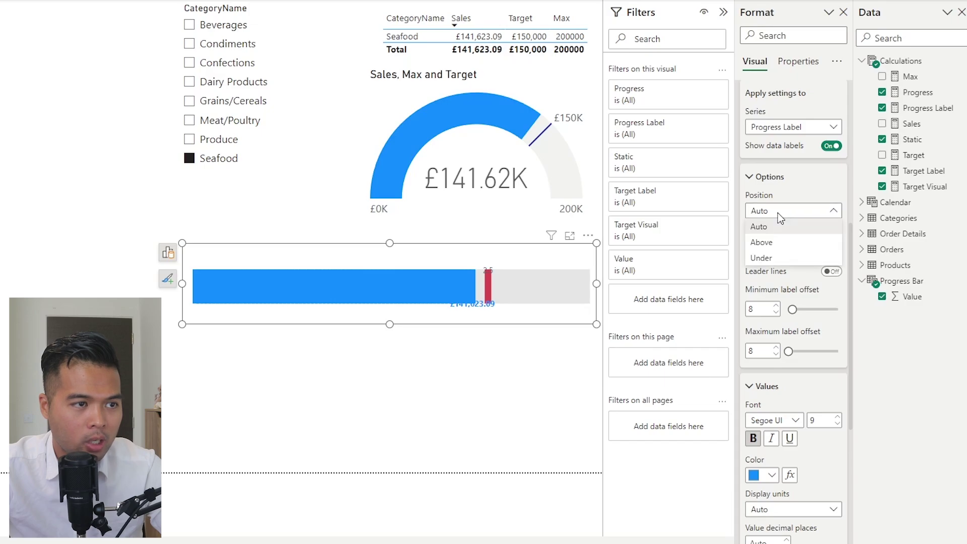
key(Escape)
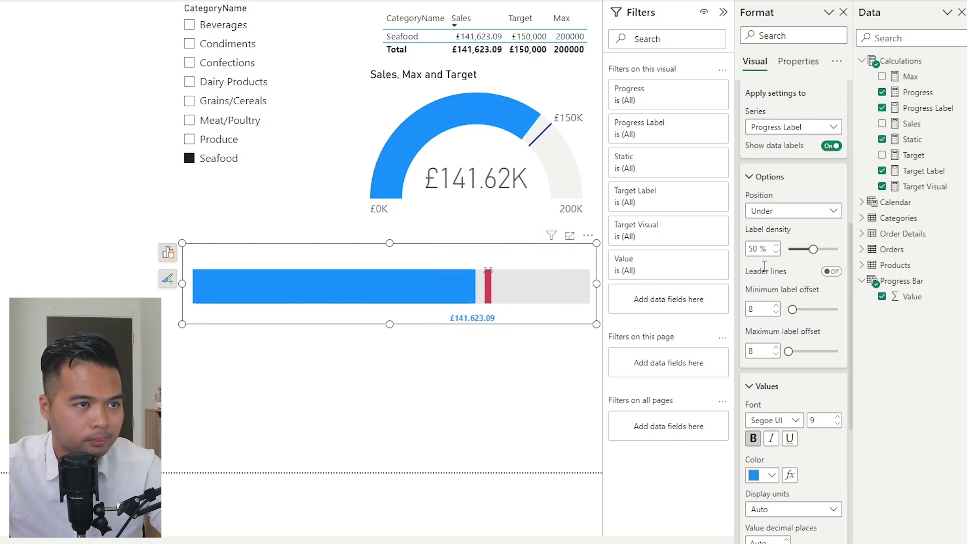
Step: Check the sales label under the bar for Produce, Meat/Poultry and Grains/Cereals, return to Meat/Poultry, and reselect the progress bar chart
click(231, 144)
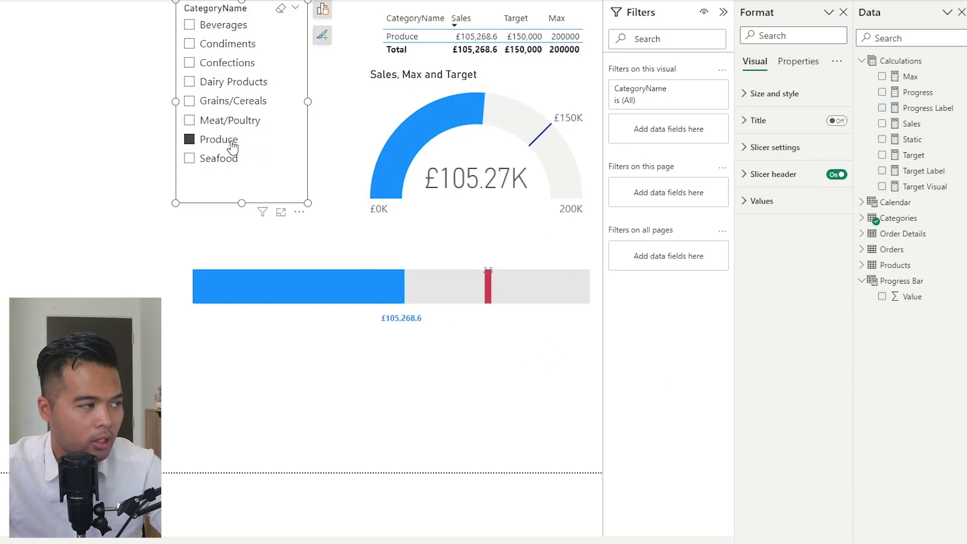
click(233, 124)
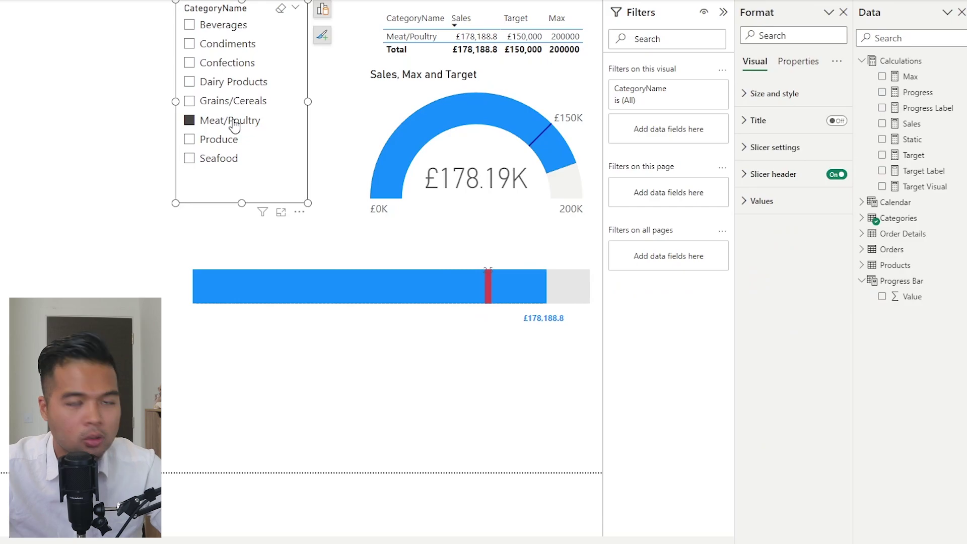
click(233, 103)
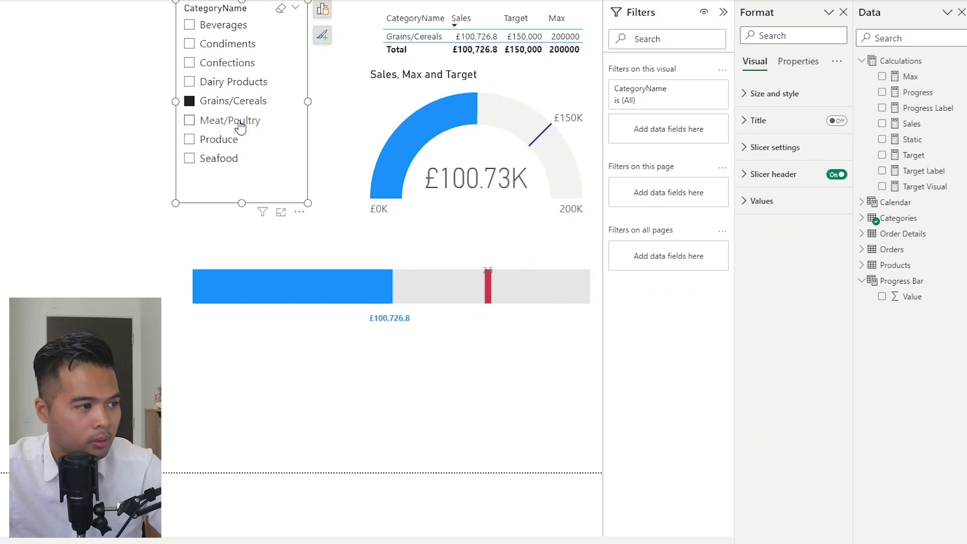
click(240, 125)
click(501, 292)
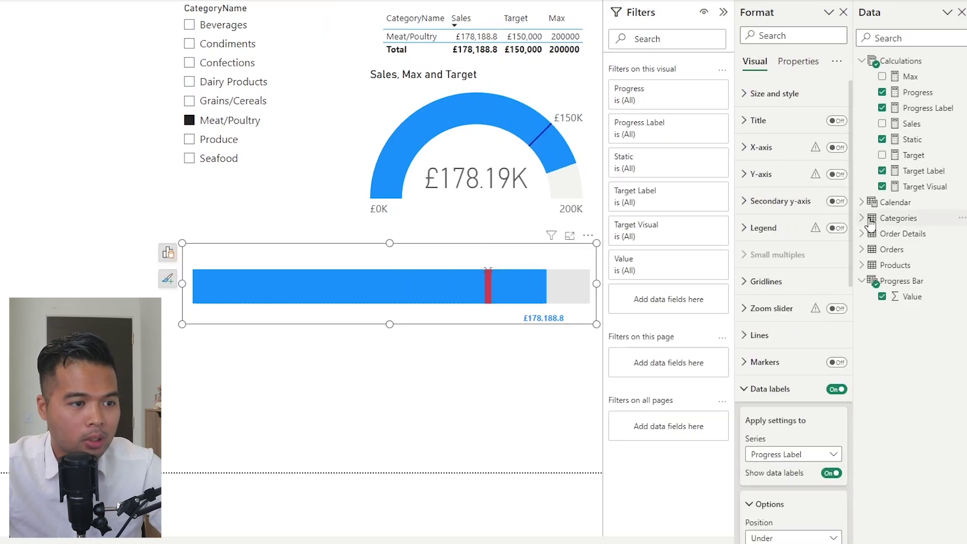
Step: Select the Target Label series in the data label settings and set its label position to Above
scroll(790, 311, down, 3)
scroll(791, 311, down, 2)
click(794, 171)
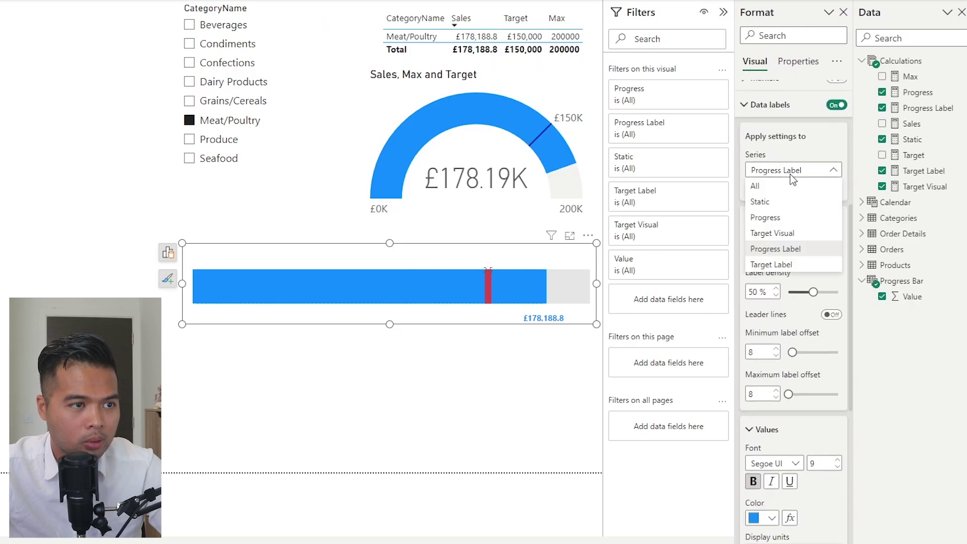
click(783, 266)
click(806, 254)
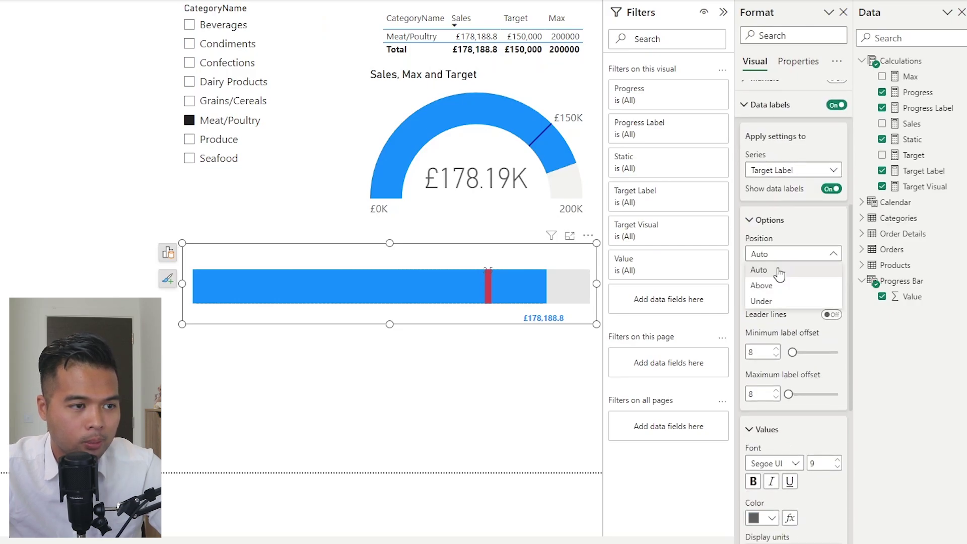
key(Escape)
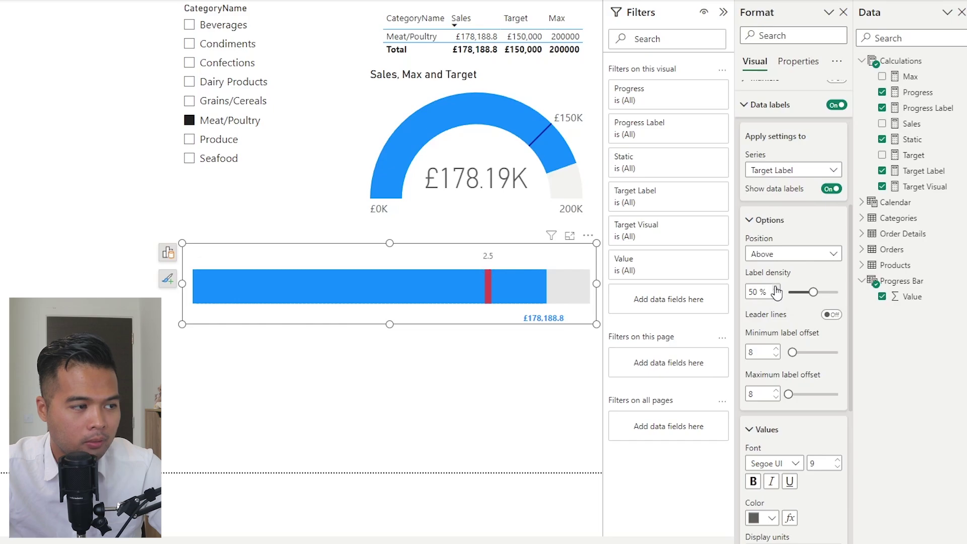
Step: Turn on the custom label for the Target Label series and assign the Target measure as its field
scroll(777, 292, down, 5)
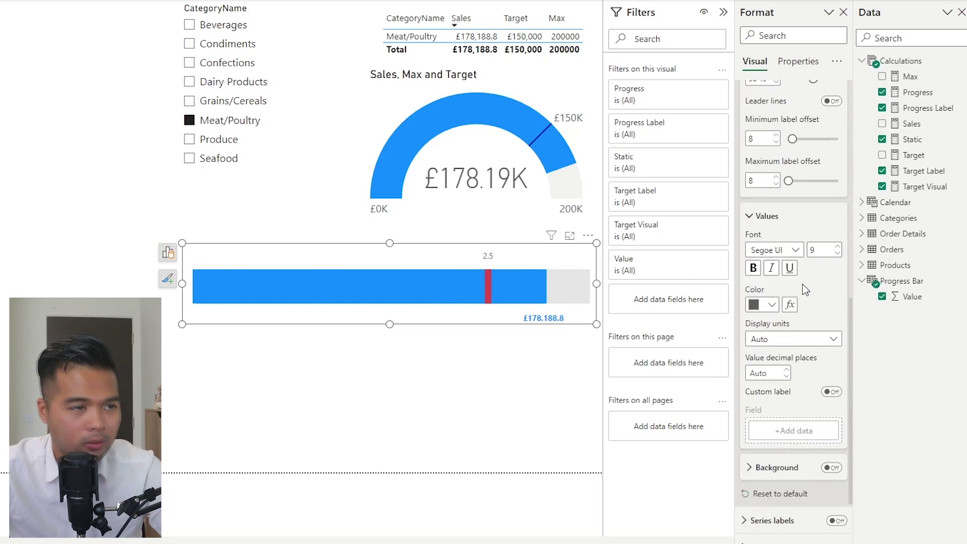
scroll(808, 285, down, 3)
click(831, 278)
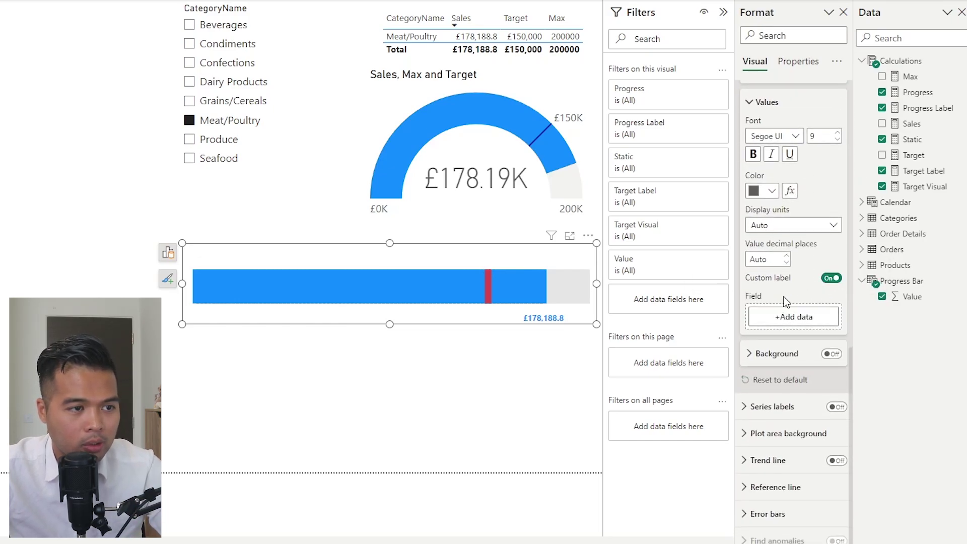
click(790, 317)
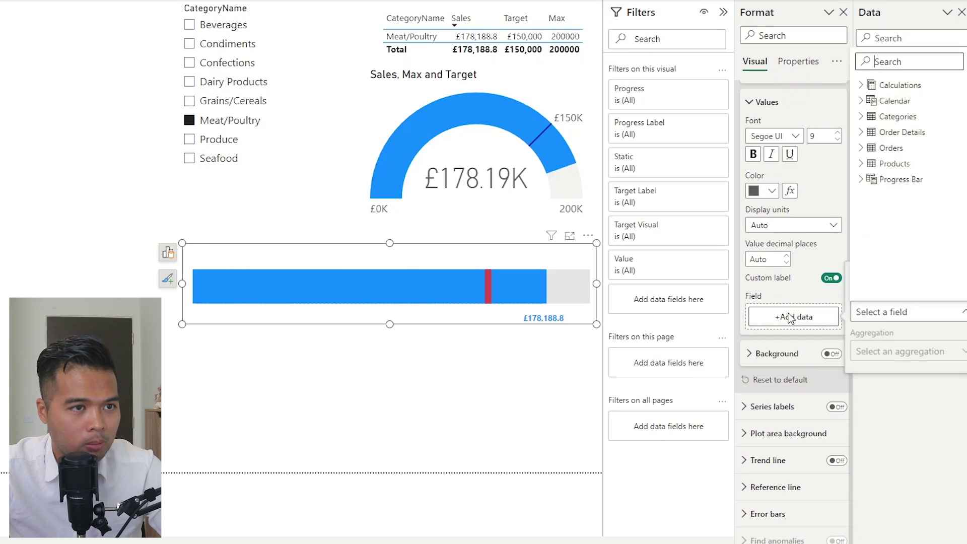
click(862, 84)
click(900, 179)
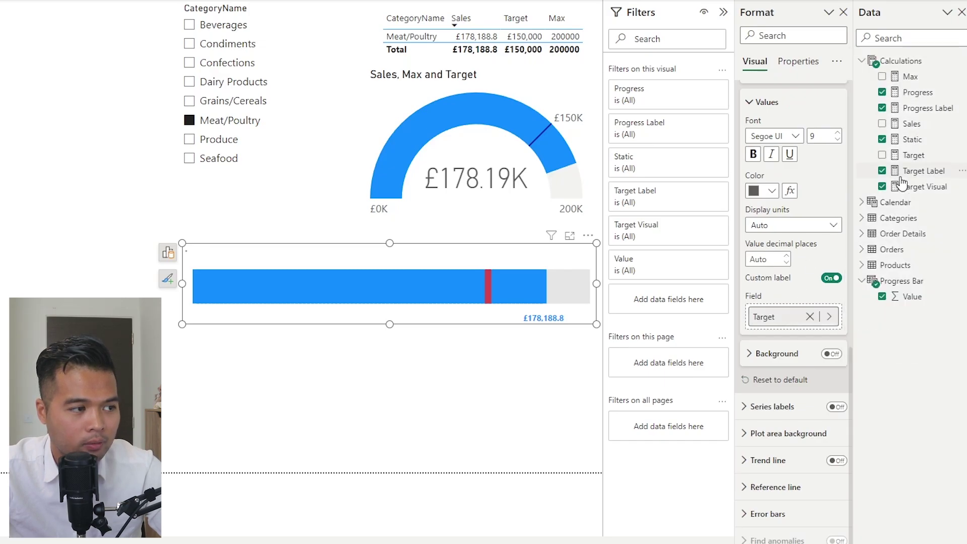
Step: Make the Target Label data label bold and the same red as the target marker, and deselect the chart
click(753, 154)
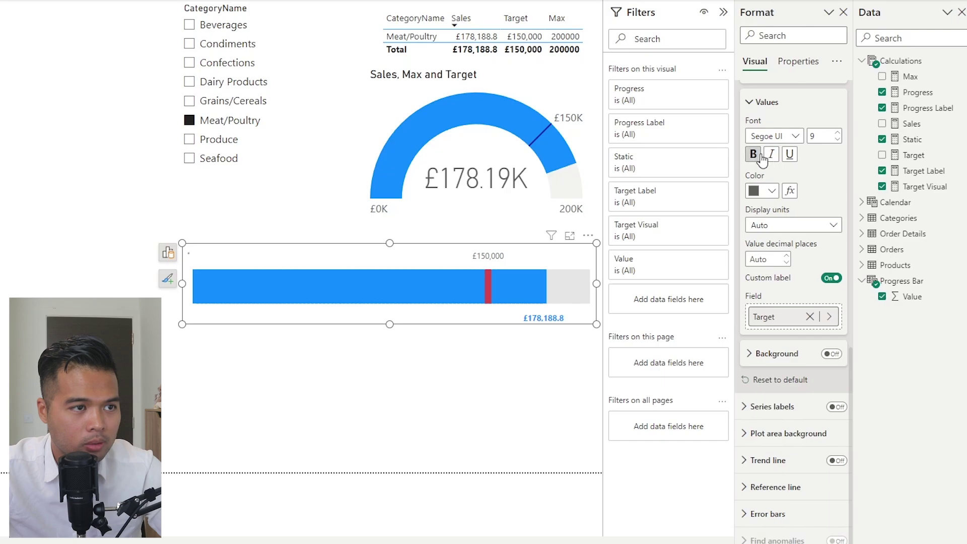
click(770, 192)
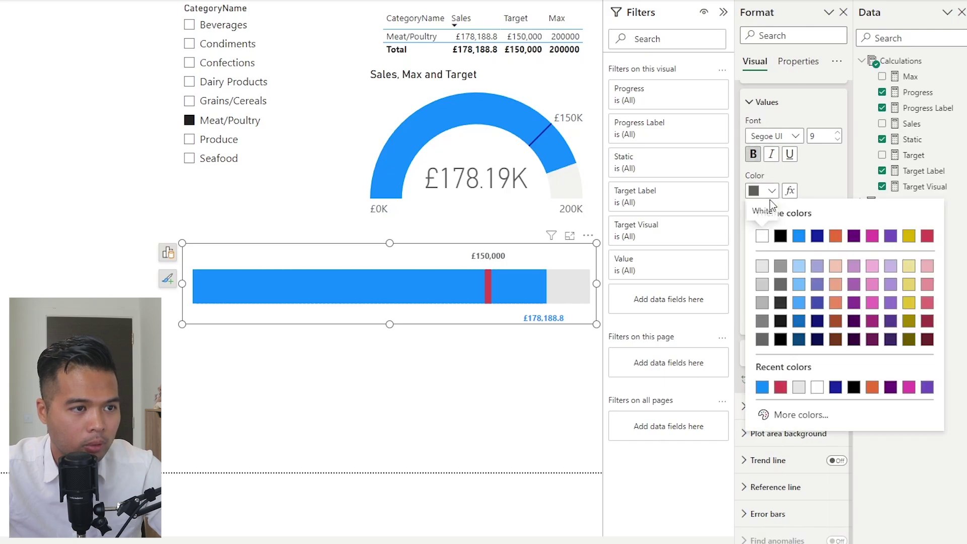
click(780, 388)
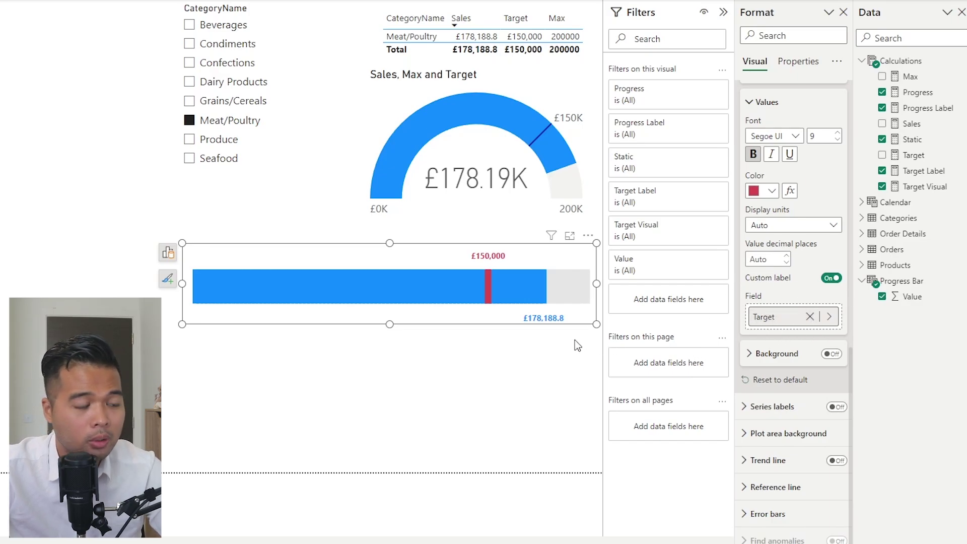
click(496, 393)
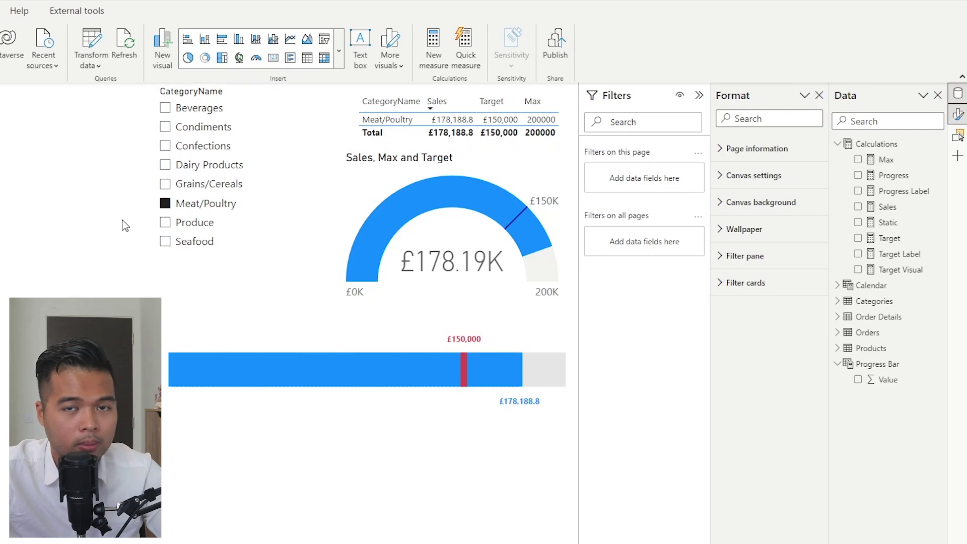
Step: Check the progress bar and its sales and target labels for Condiments, Confections and Dairy Products
click(206, 126)
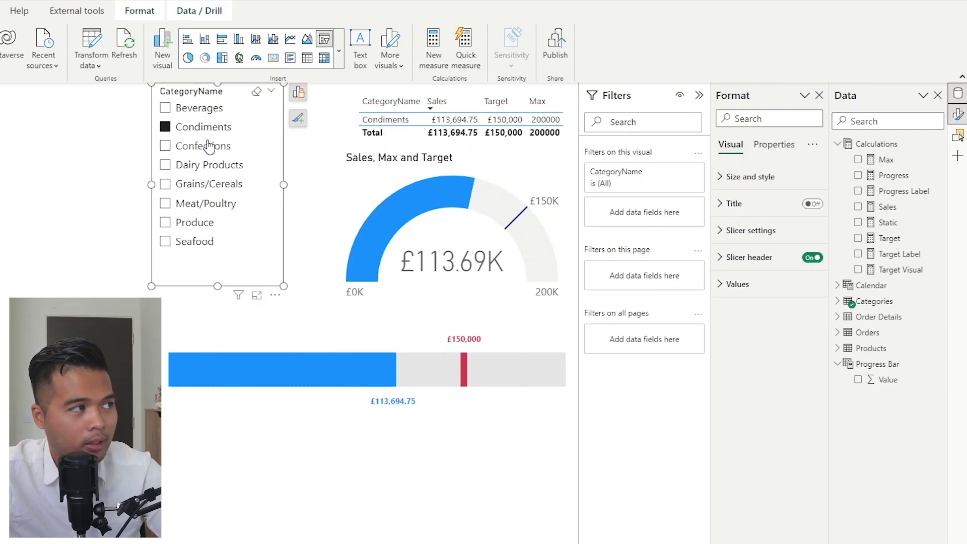
click(209, 146)
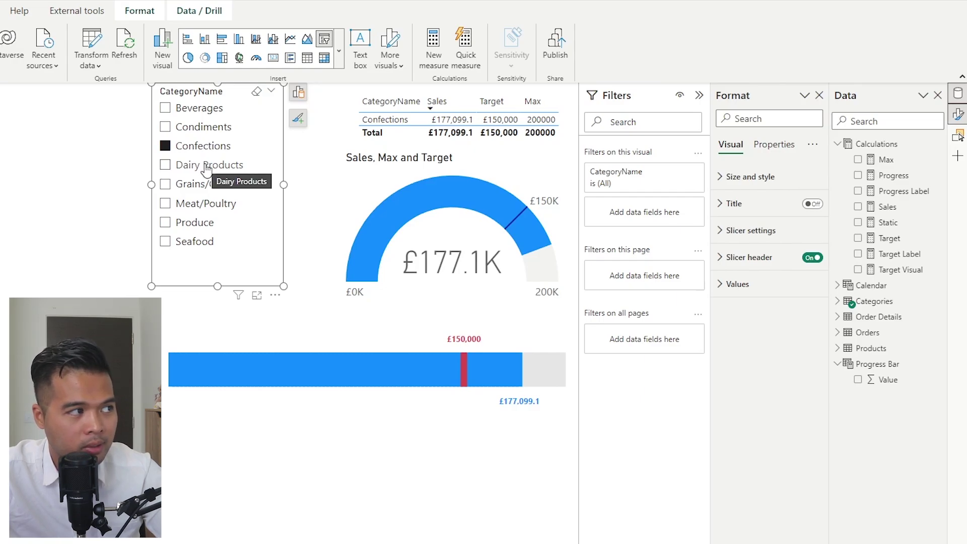
click(207, 168)
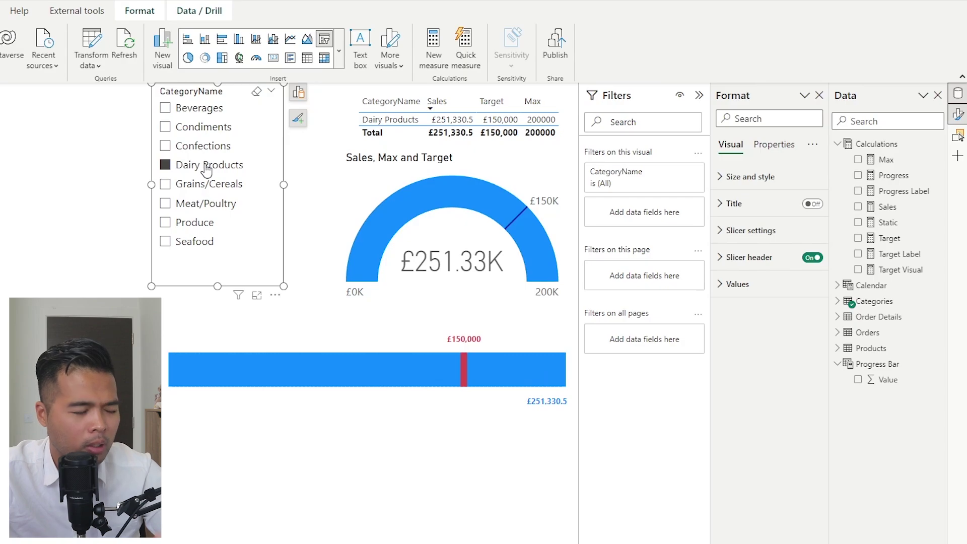